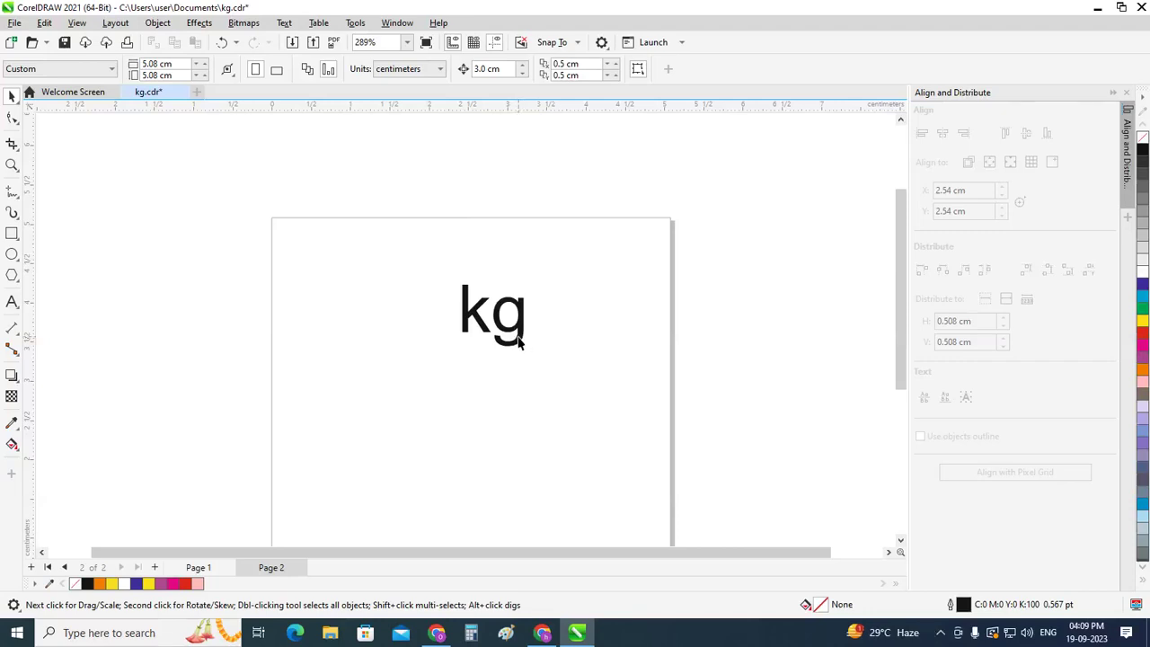
Set the kg text in the Inlanders font.
left_click(524, 334)
scroll(494, 297, "up", 1)
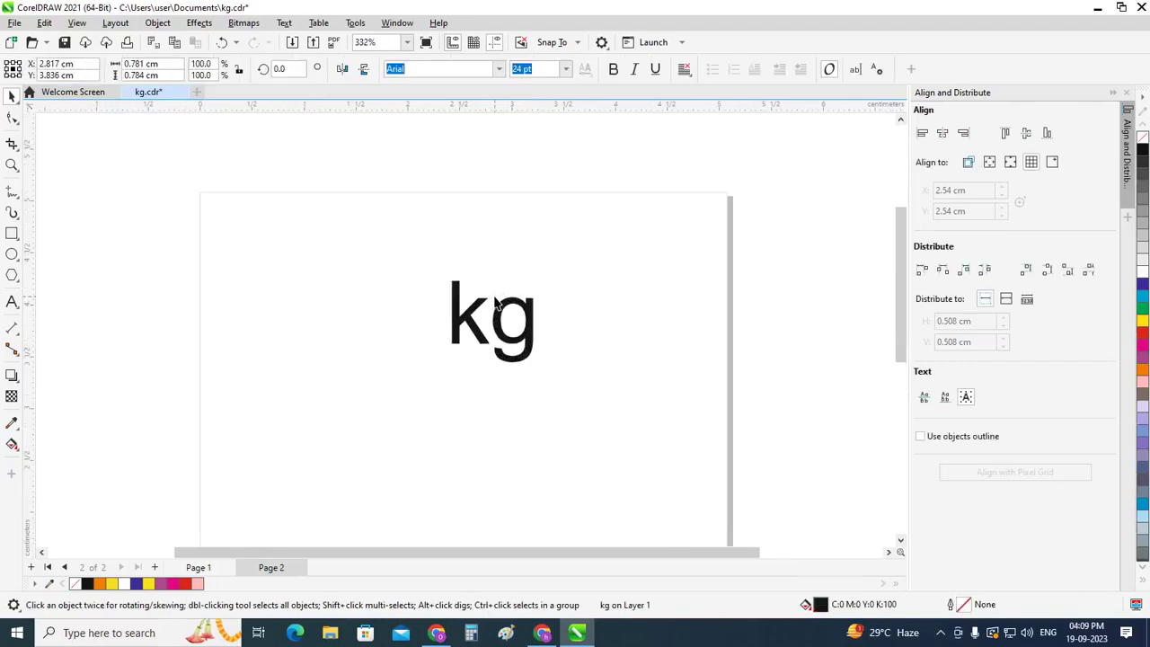
left_click(499, 69)
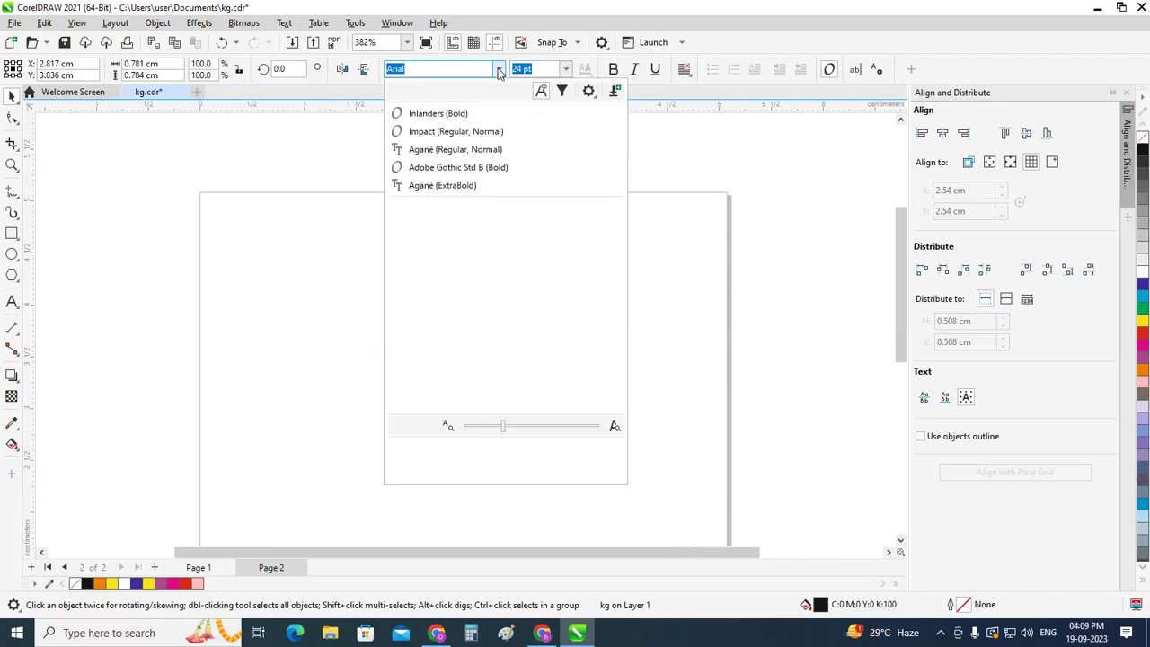
left_click(443, 113)
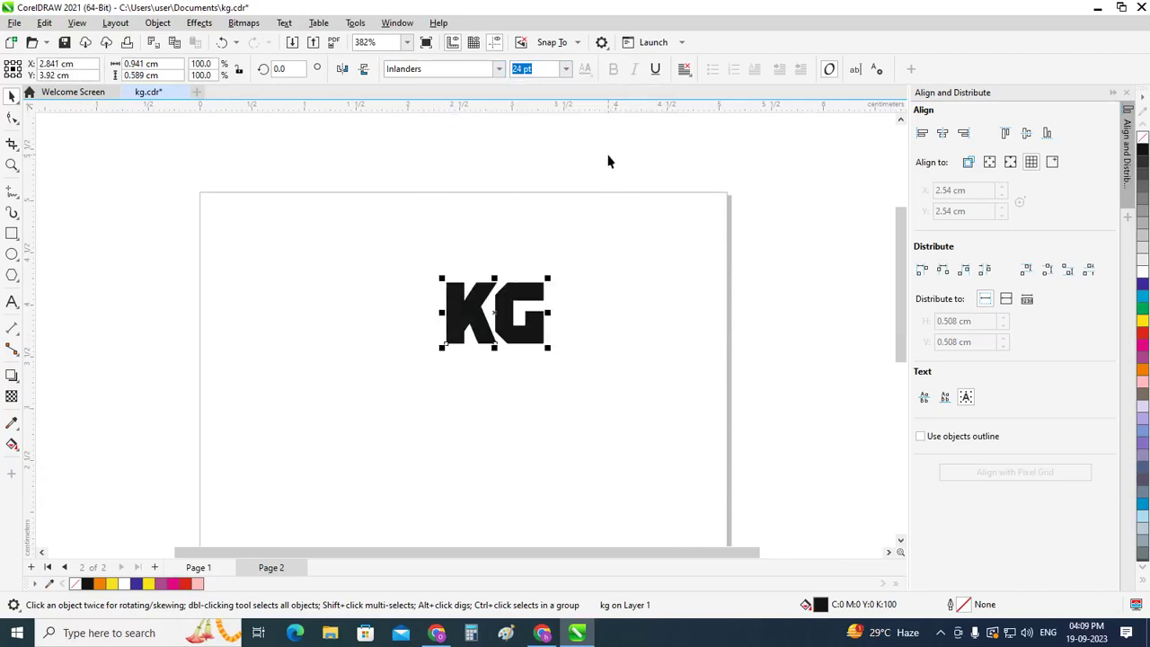
Break the KG text apart into separate K and G letters with Ctrl+K.
key("Escape")
scroll(503, 337, "up", 2)
left_click(506, 311)
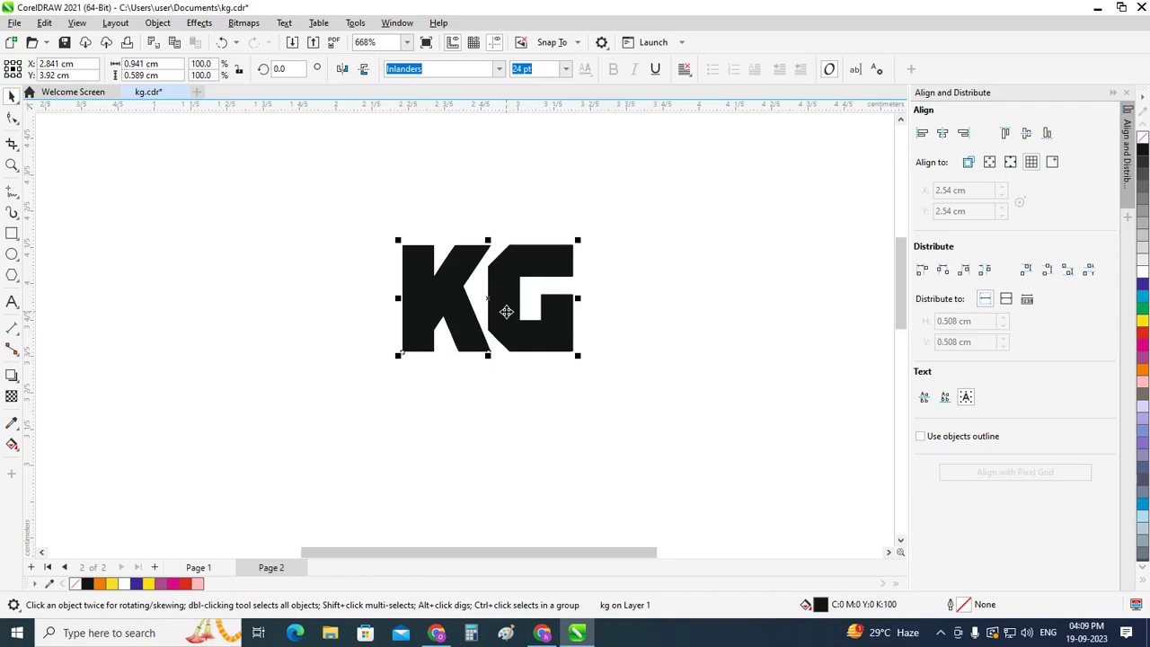
key("ctrl+k")
left_click(512, 417)
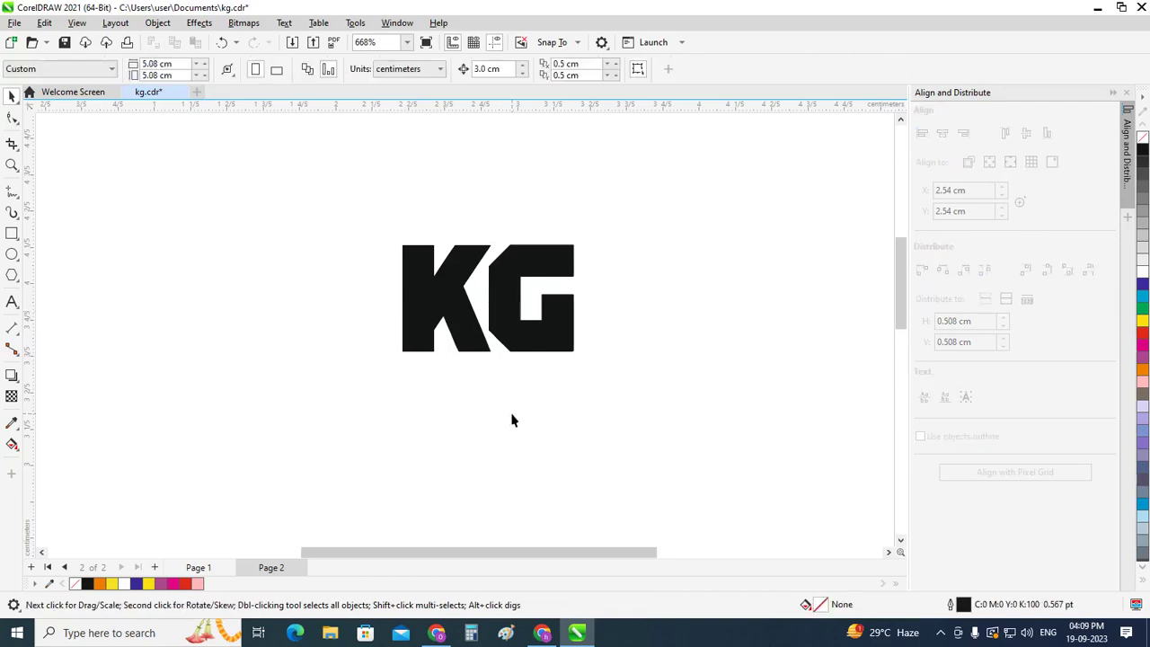
Select the K and G together to check their combined width.
scroll(485, 423, "down", 1)
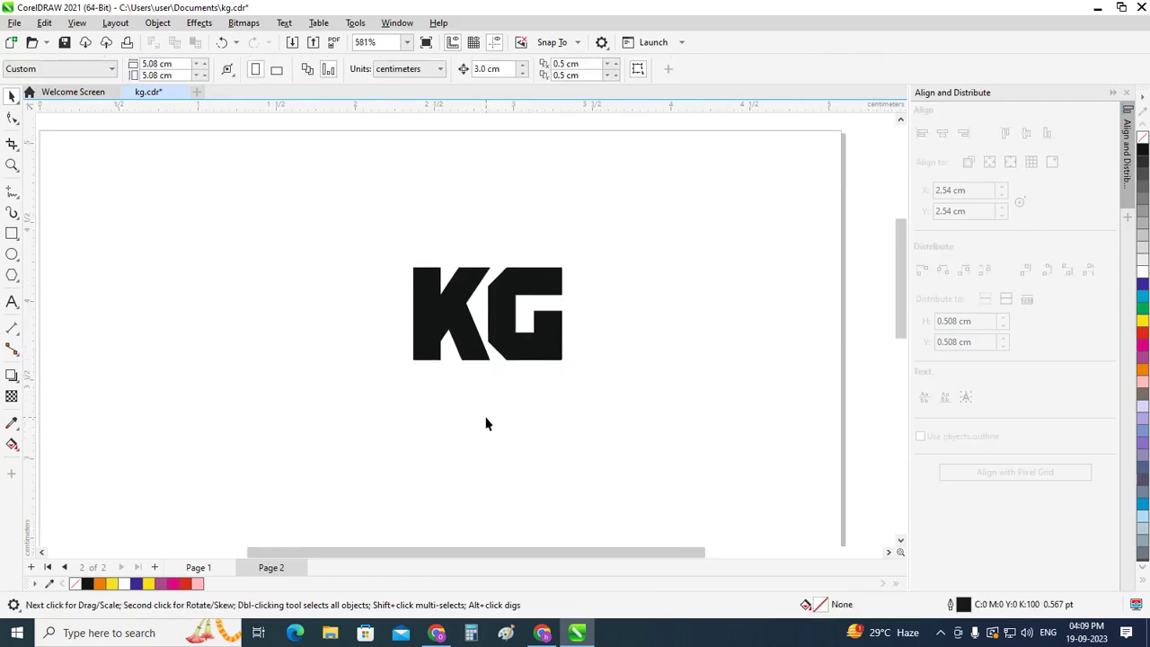
left_click_drag(901, 274, 905, 307)
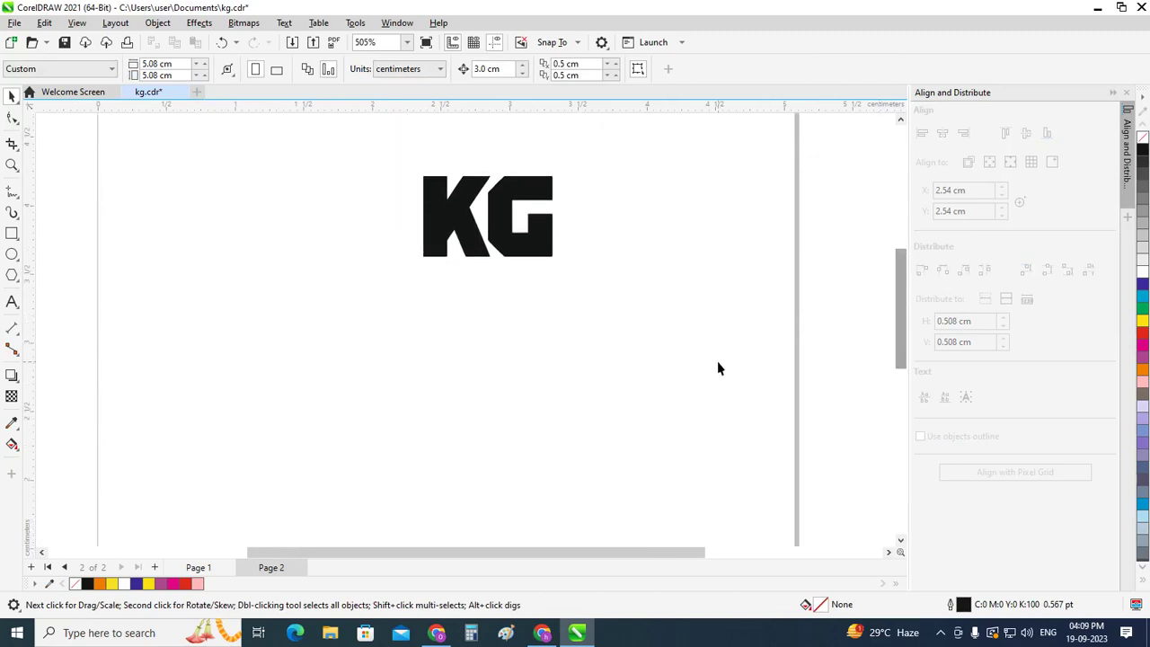
left_click(440, 220)
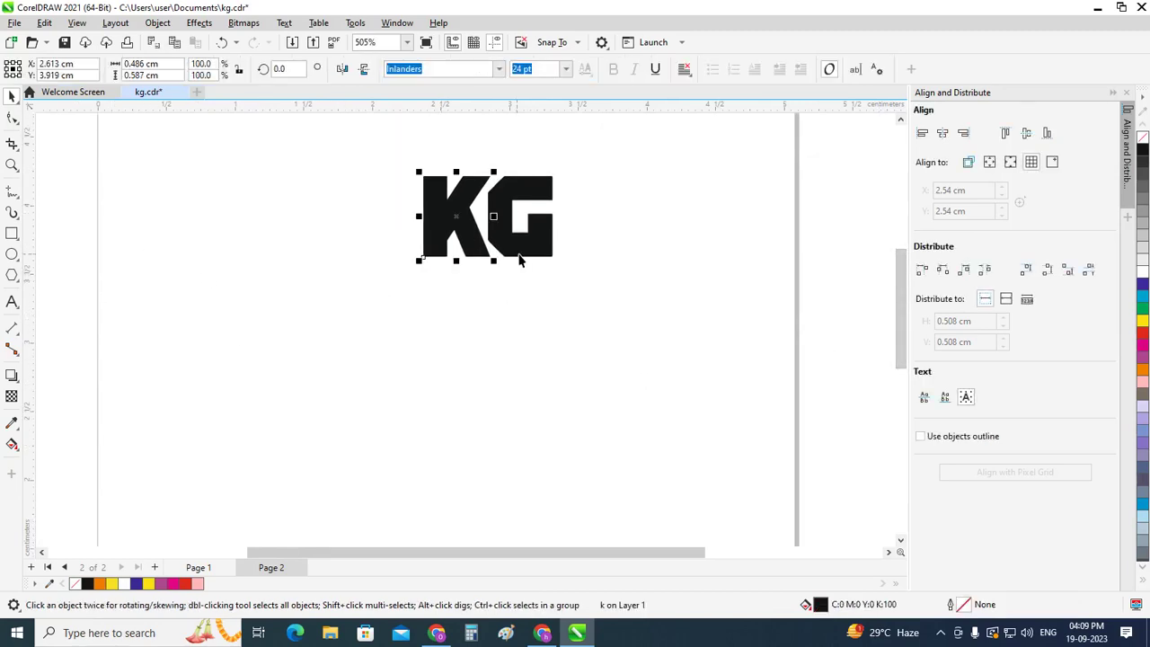
left_click(538, 254, "shift")
left_click(138, 63)
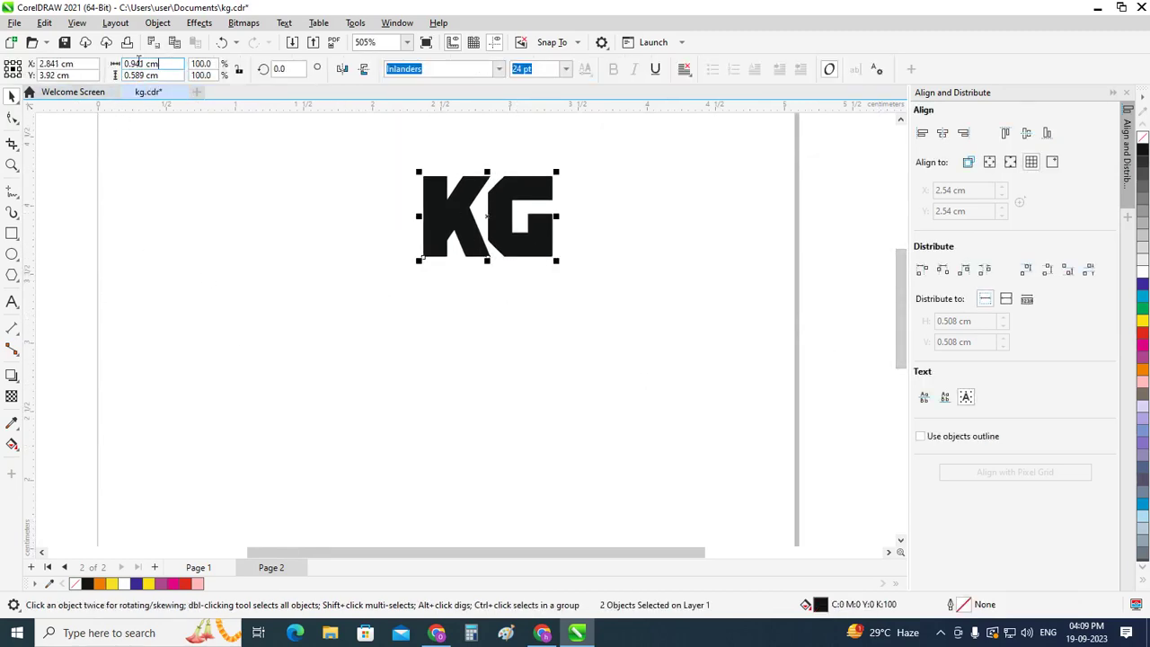
left_click(252, 287)
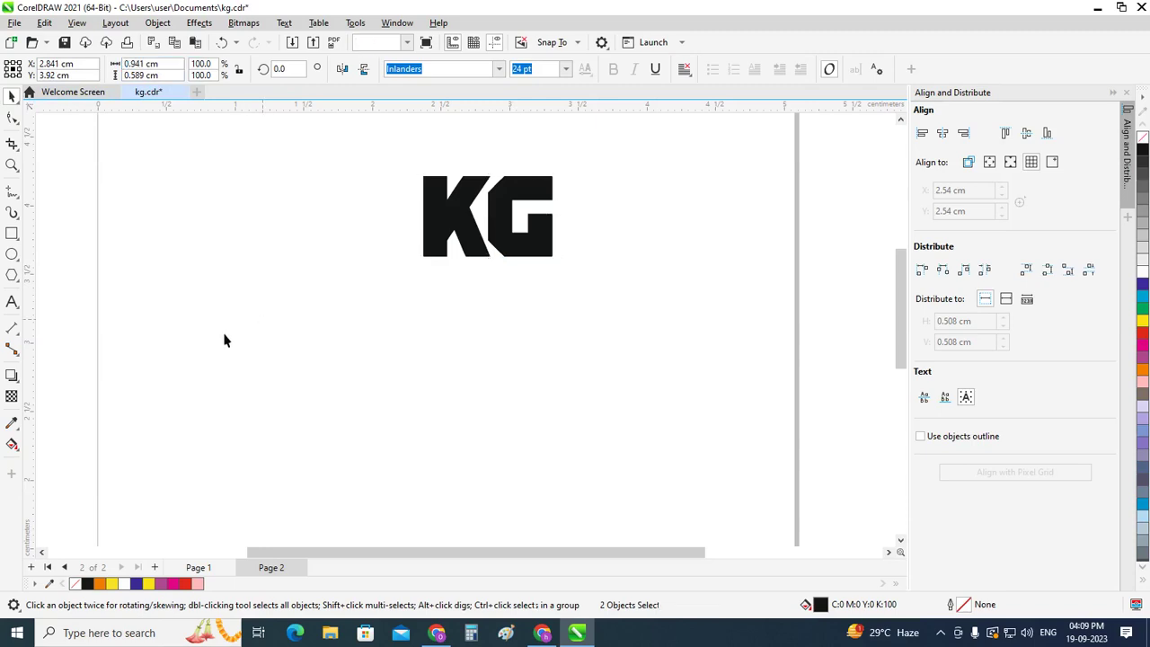
Draw a rectangle below the KG letters and make it 0.941 cm wide.
left_click(12, 233)
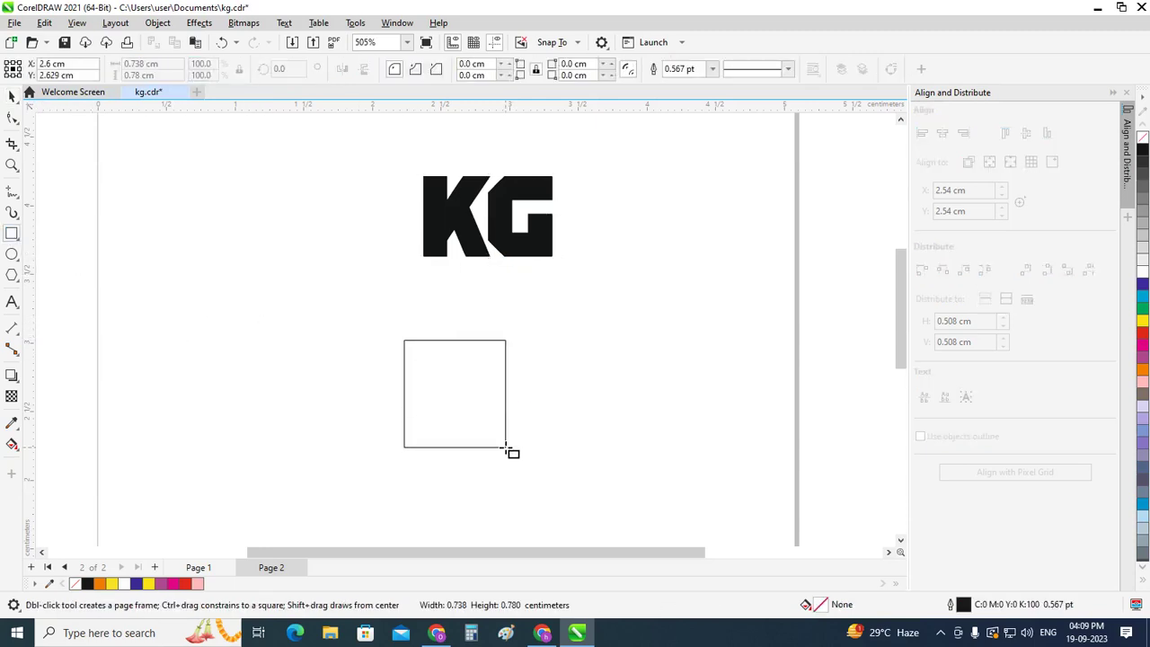
left_click_drag(402, 340, 520, 457)
double_click(141, 64)
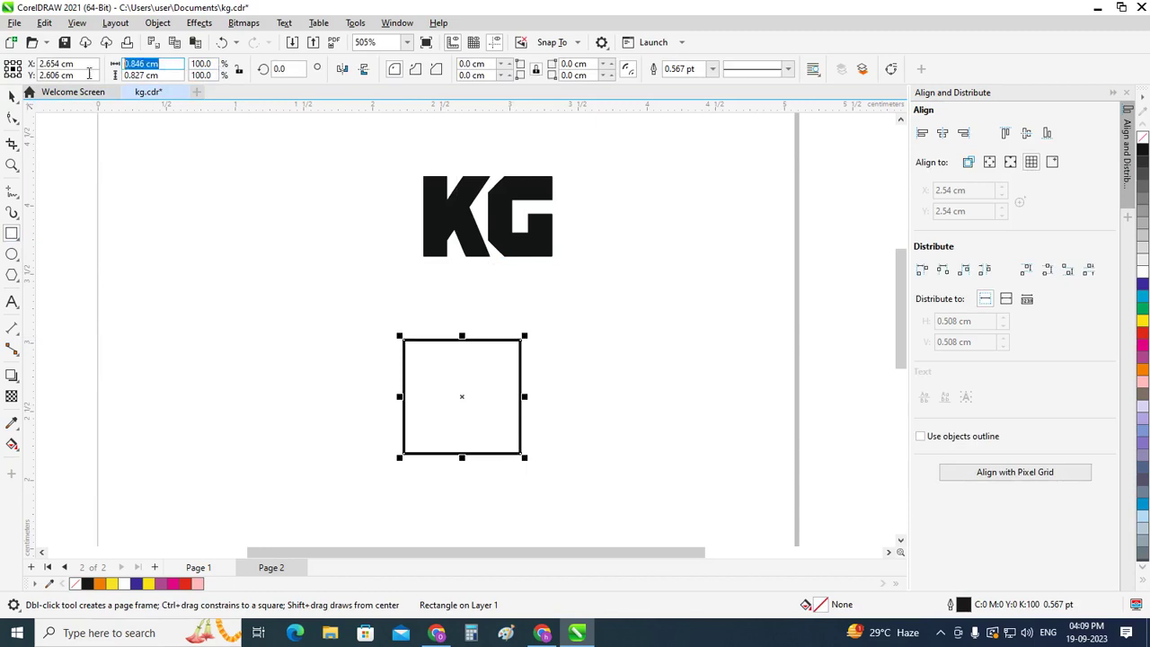
type("0.941")
key("Return")
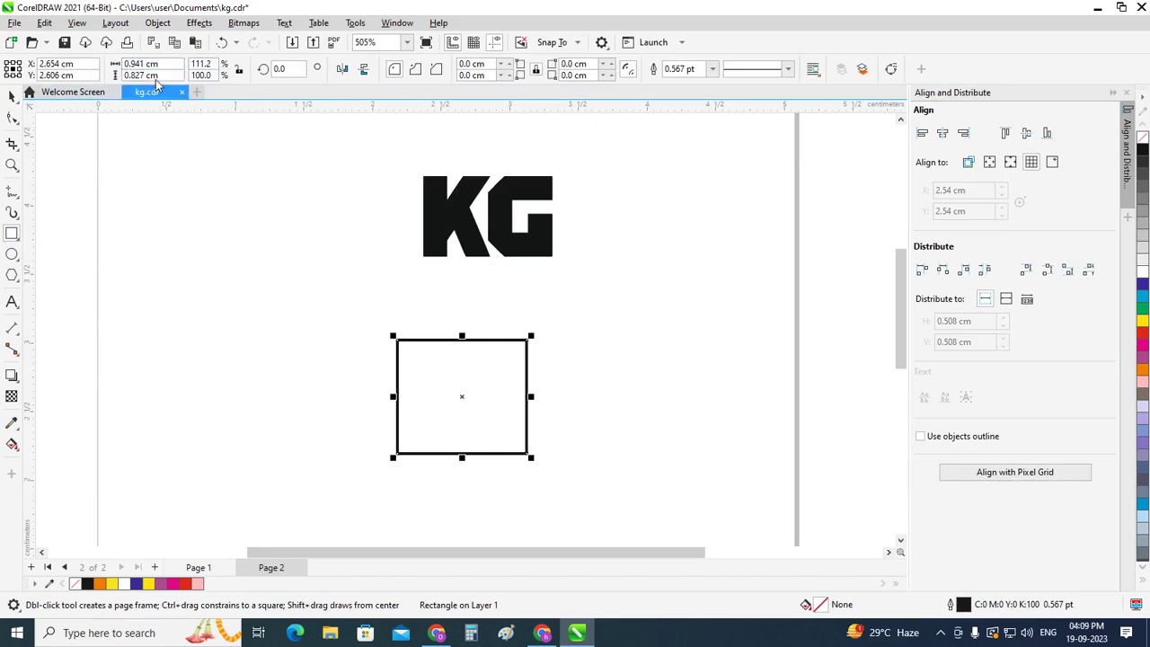
Check the KG letters' height and give the rectangle a matching 0.589 cm height.
key("space")
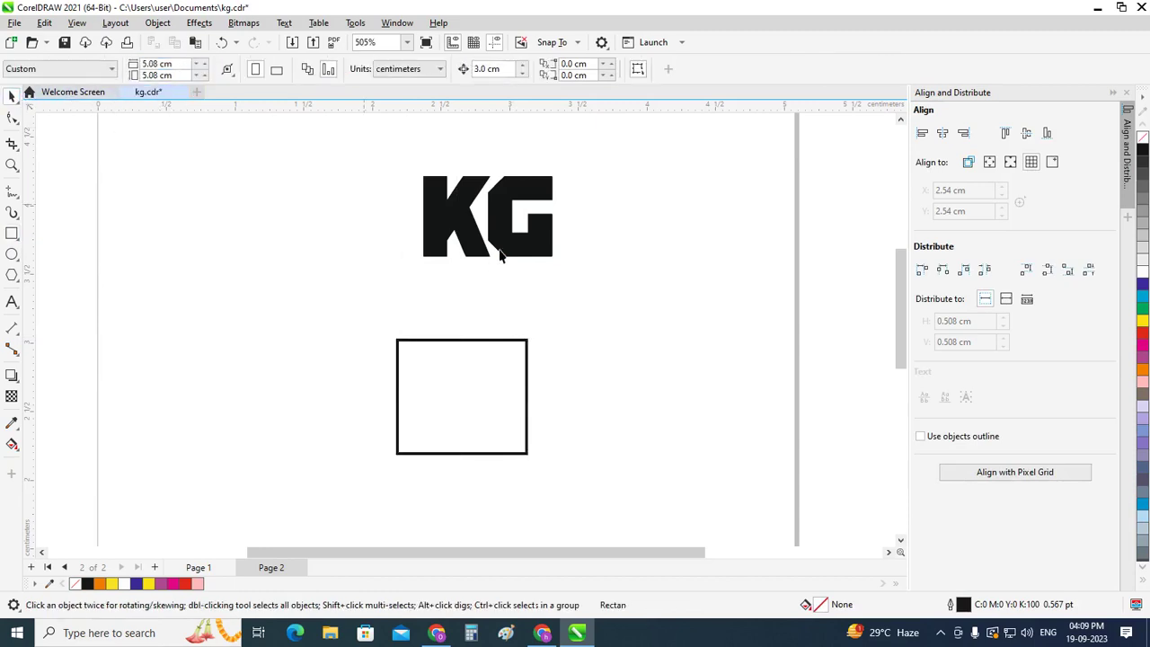
left_click(507, 248)
double_click(141, 75)
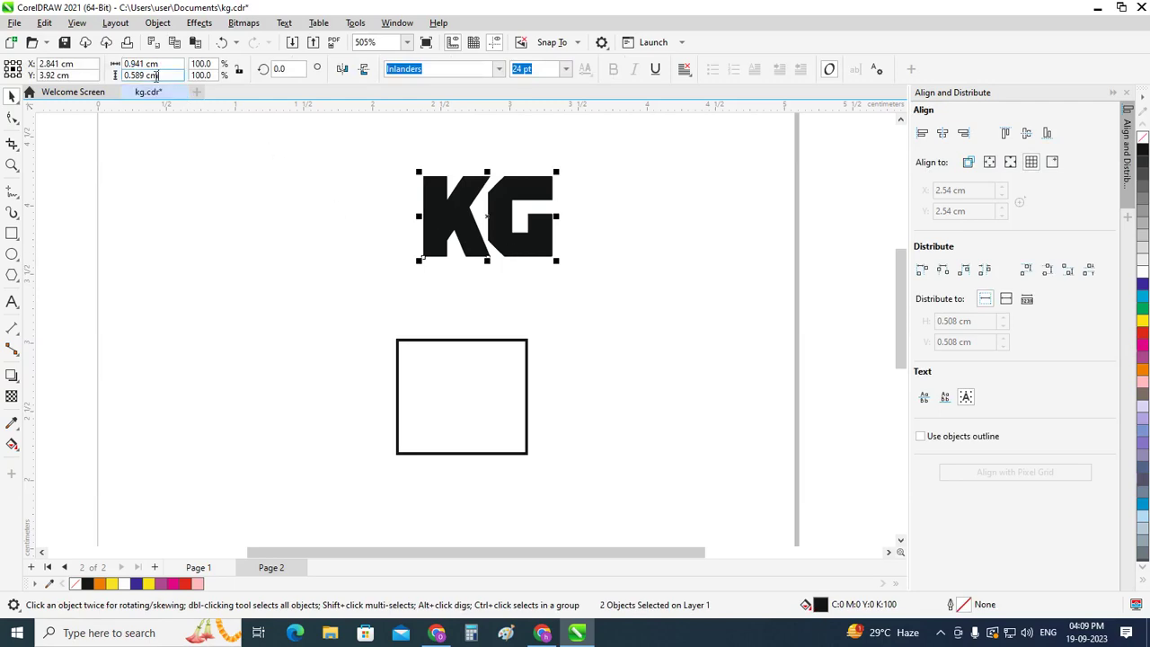
left_click(263, 244)
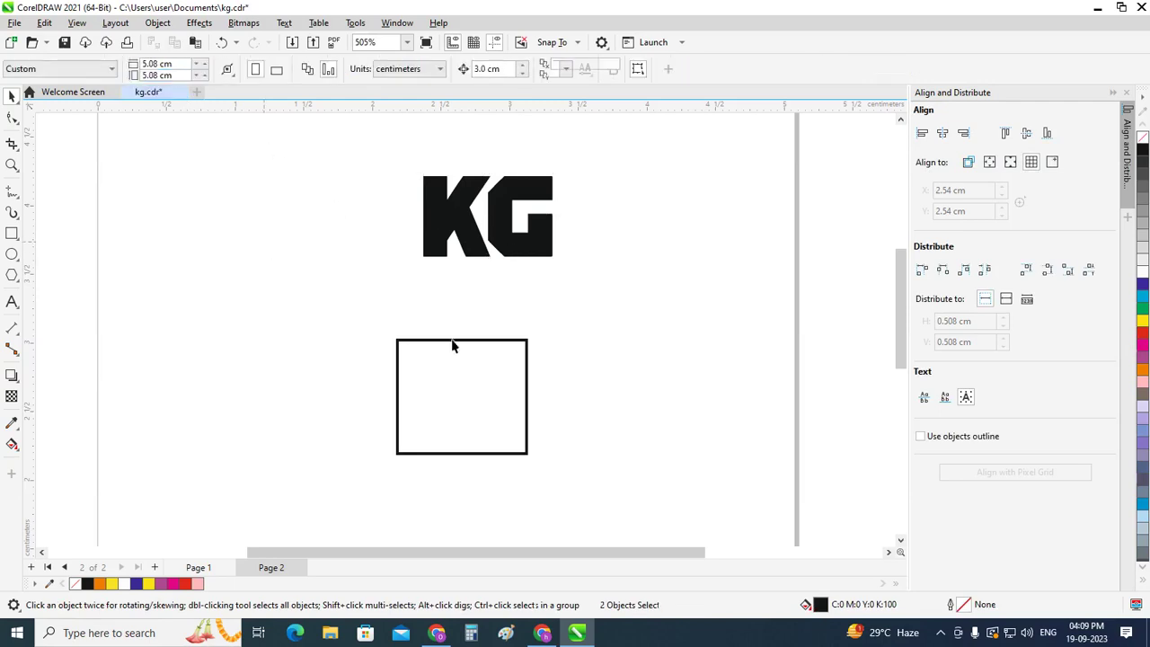
left_click(511, 418)
double_click(172, 75)
type("0.589")
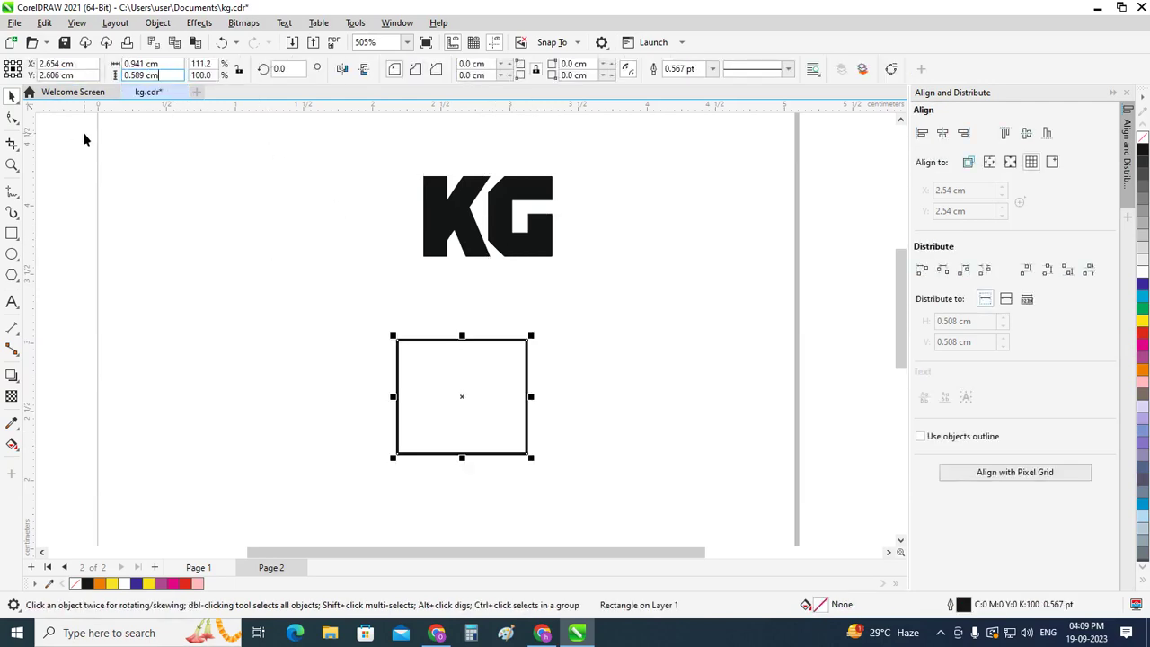
key("Return")
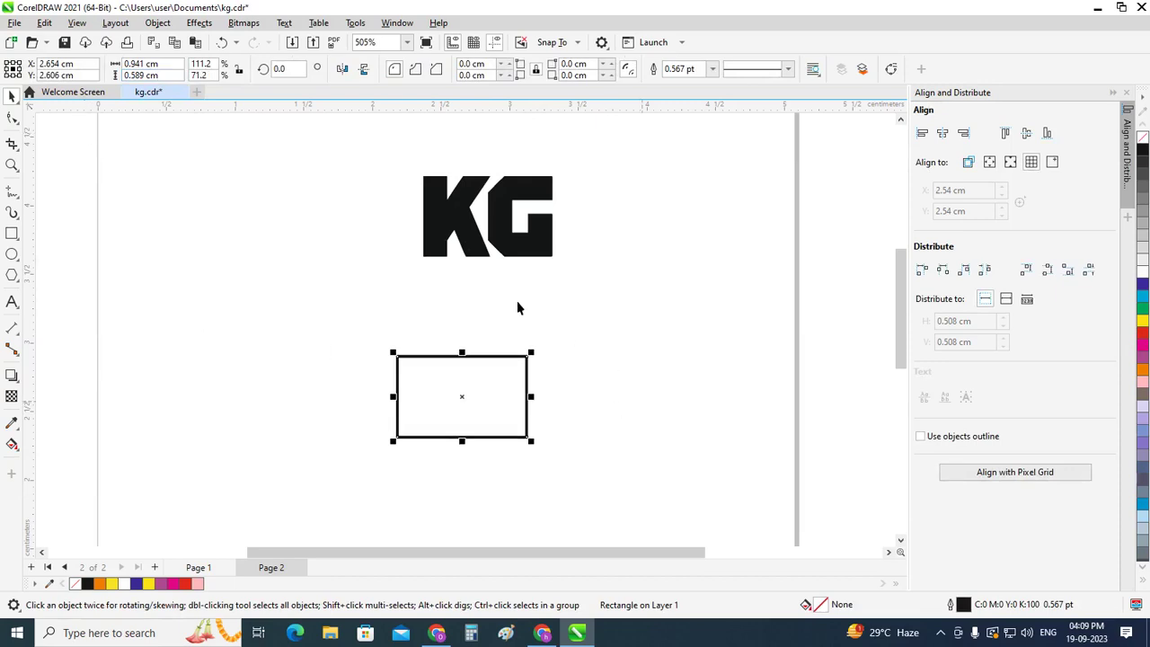
Compare the letters' width with the rectangle's, then select the rectangle and letters together.
left_click(472, 243)
double_click(170, 64)
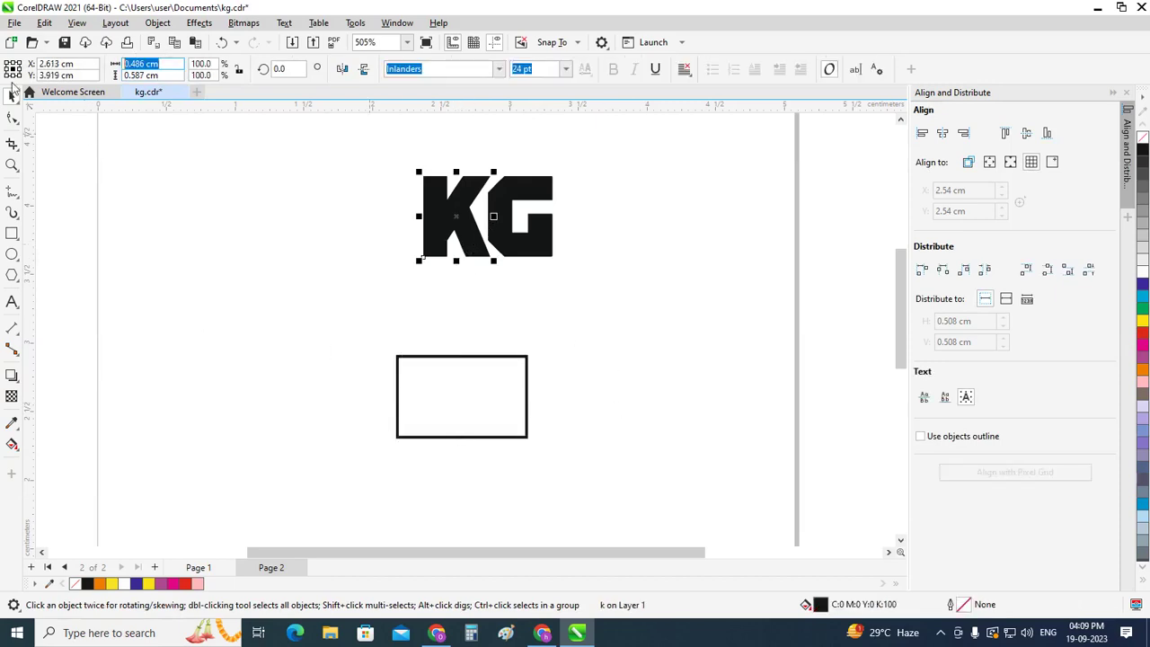
left_click(527, 250, "shift")
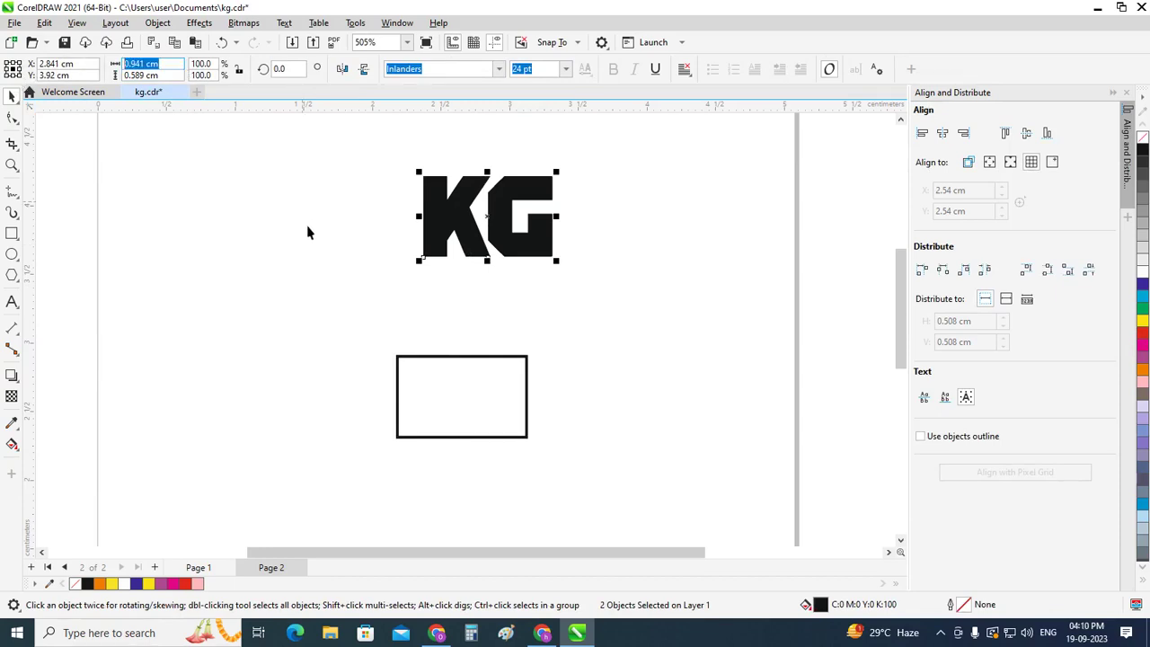
left_click(321, 249)
left_click(447, 381)
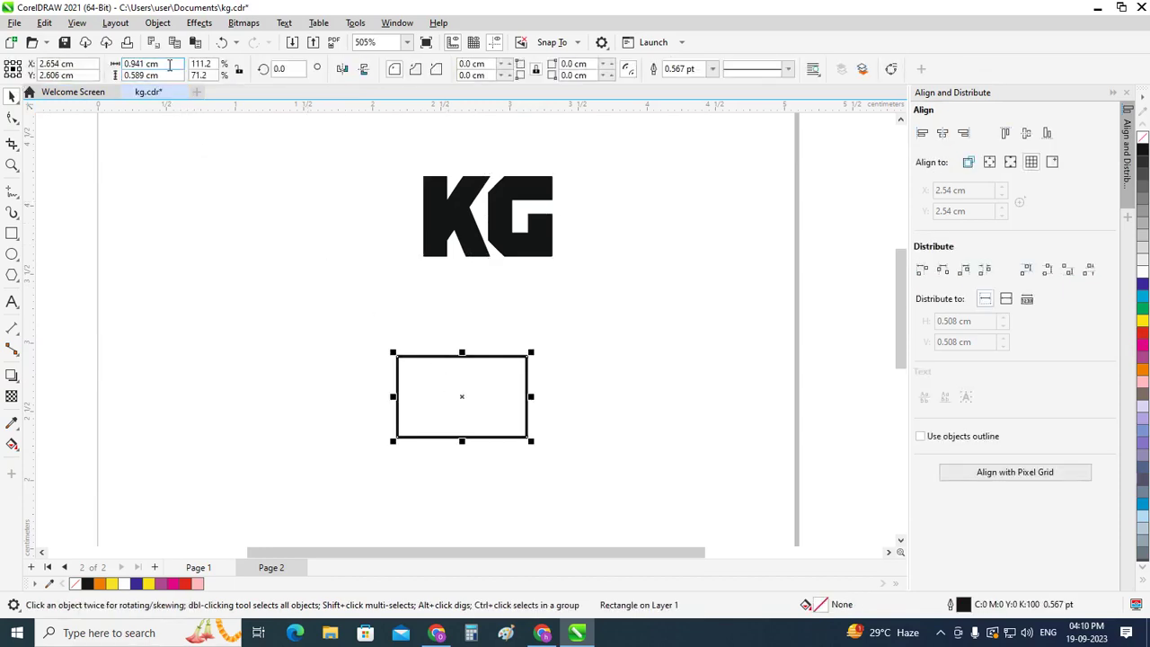
double_click(143, 64)
left_click(270, 303)
left_click(501, 392)
left_click(477, 249, "shift")
left_click(483, 250)
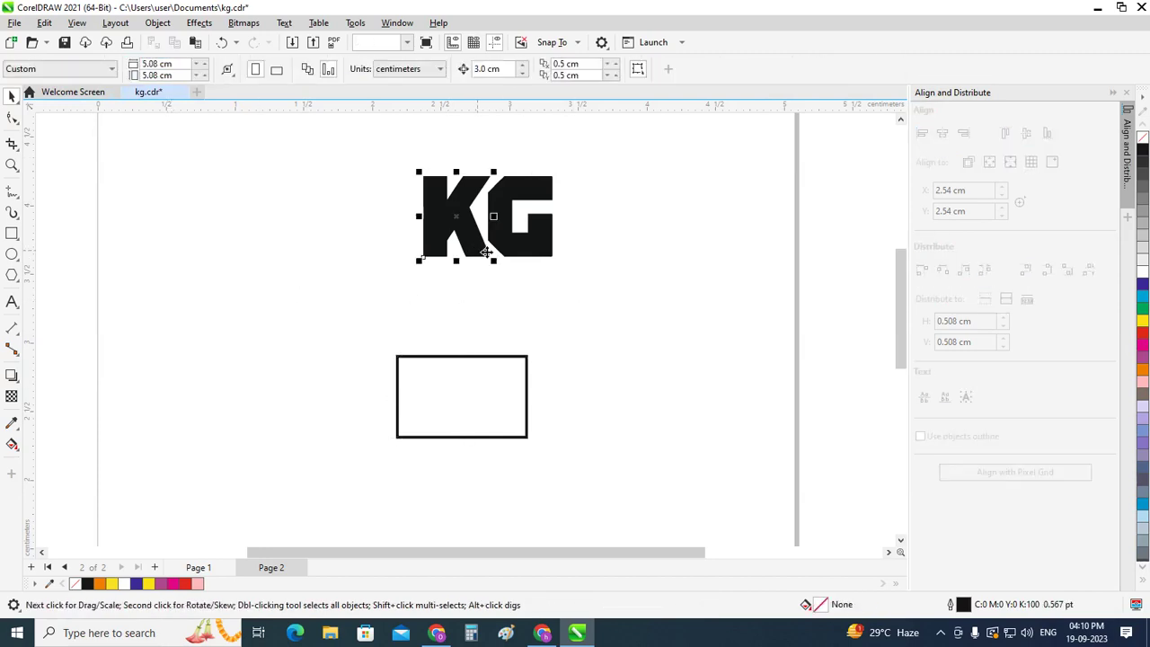
Centre the rectangle on the KG letters horizontally and vertically.
left_click(613, 359)
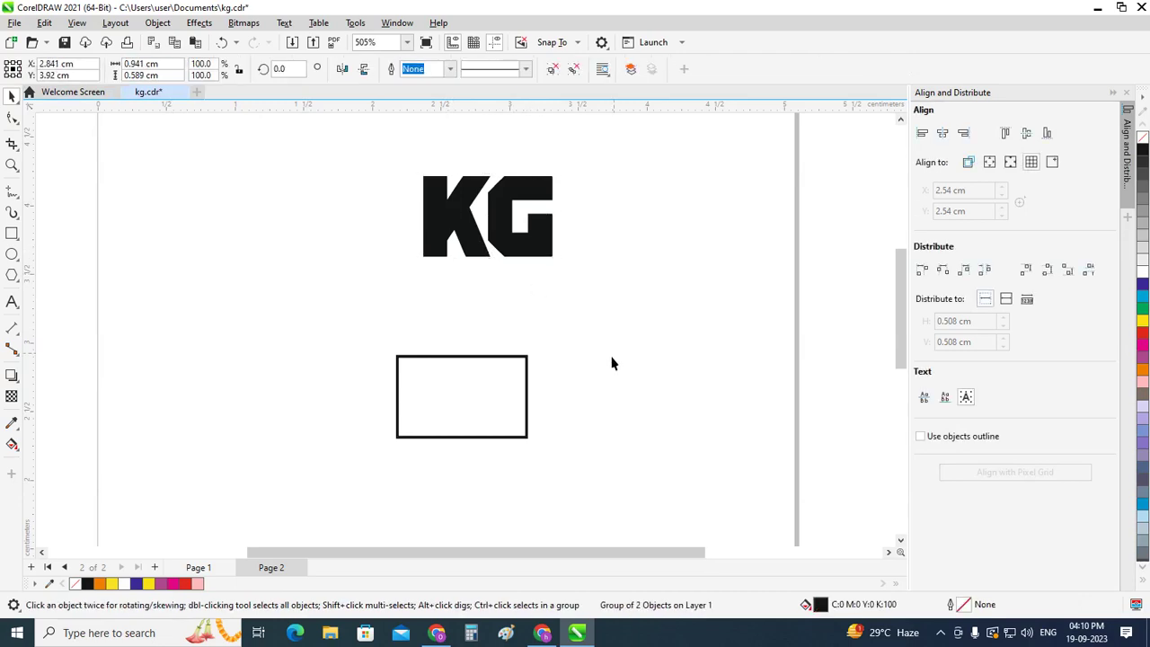
left_click(494, 393)
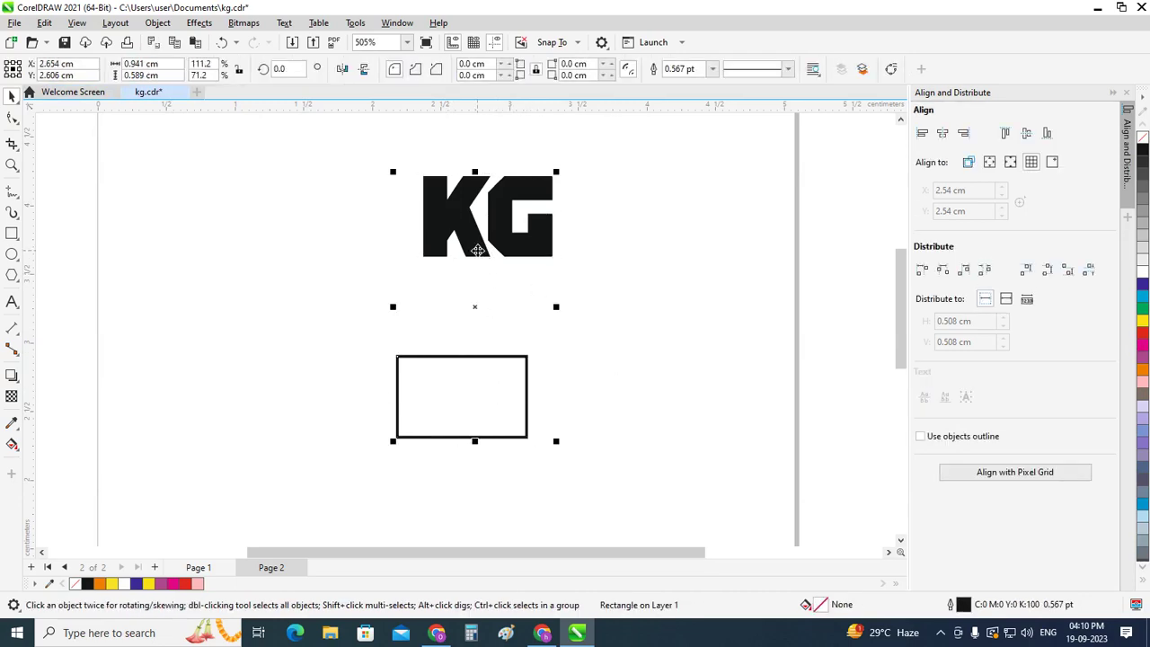
left_click(476, 250, "shift")
key("c")
key("e")
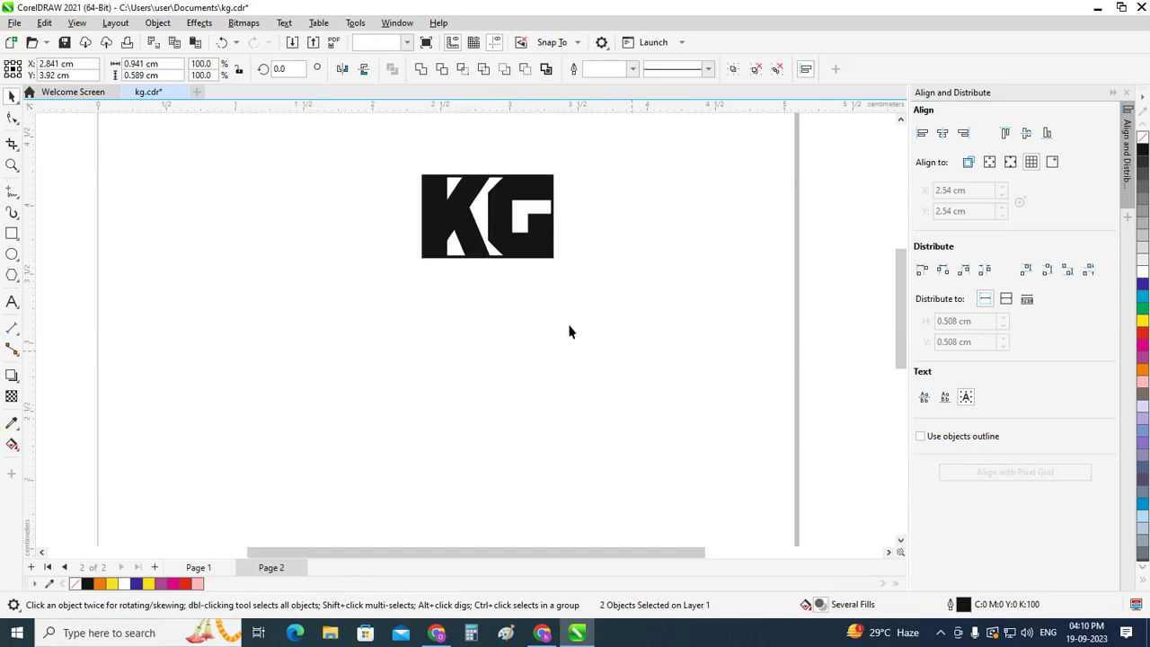
left_click(569, 328)
Move the rectangle straight down below KG and enlarge it about its centre.
left_click(464, 258)
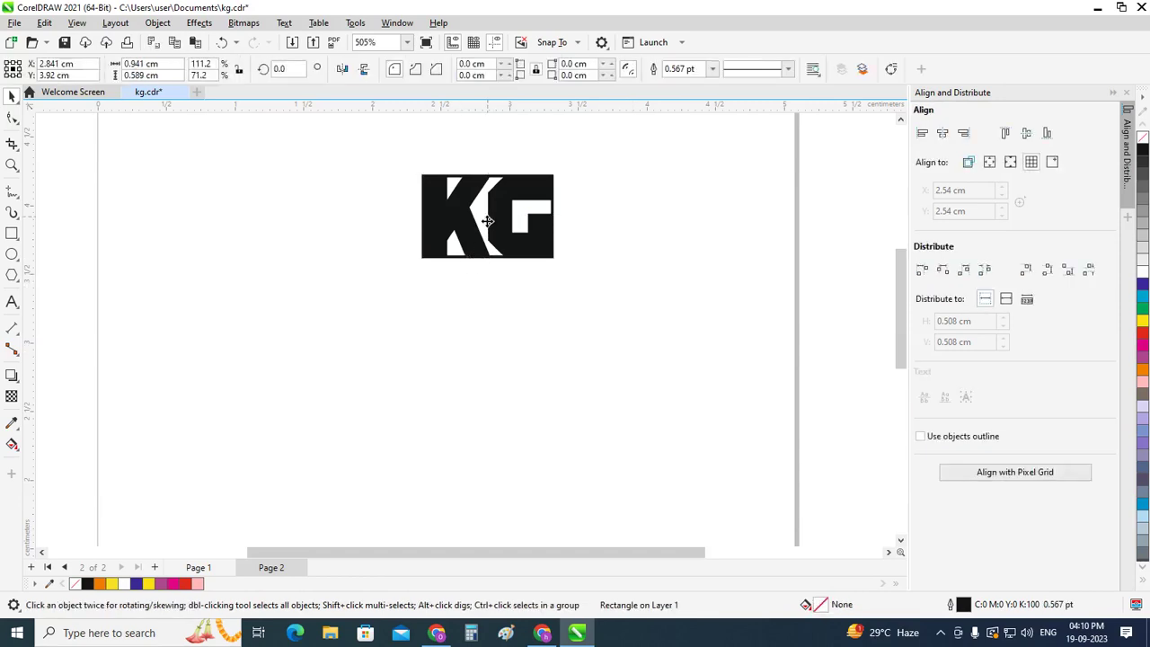
left_click_drag(490, 219, 512, 388)
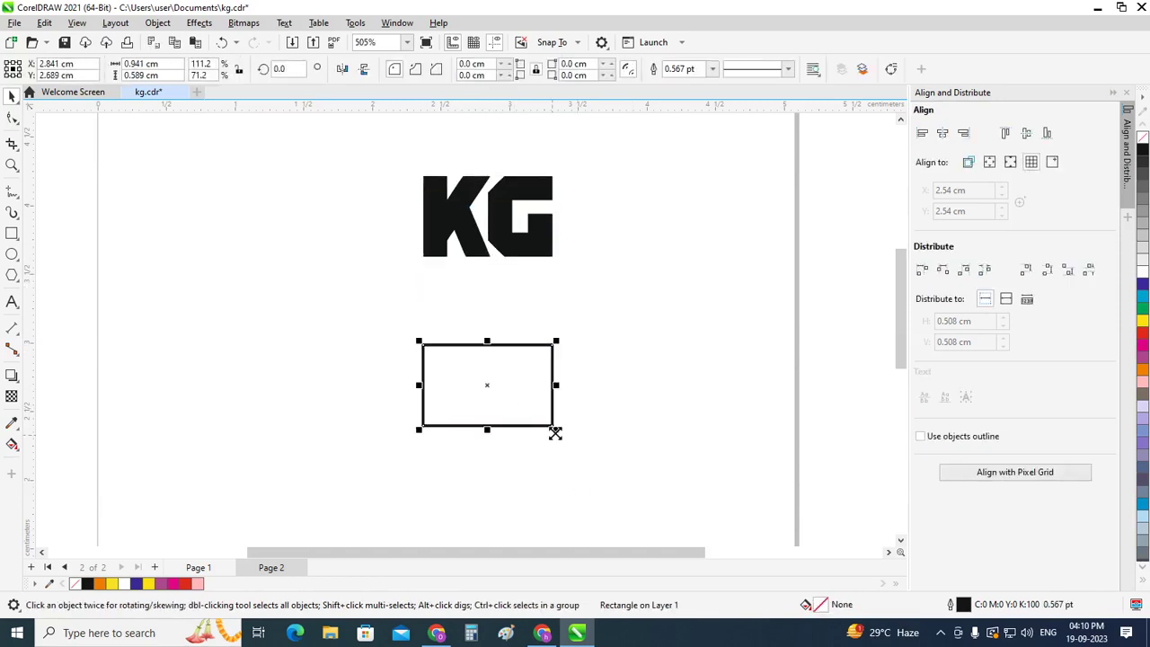
left_click_drag(556, 430, 598, 480)
left_click(711, 436)
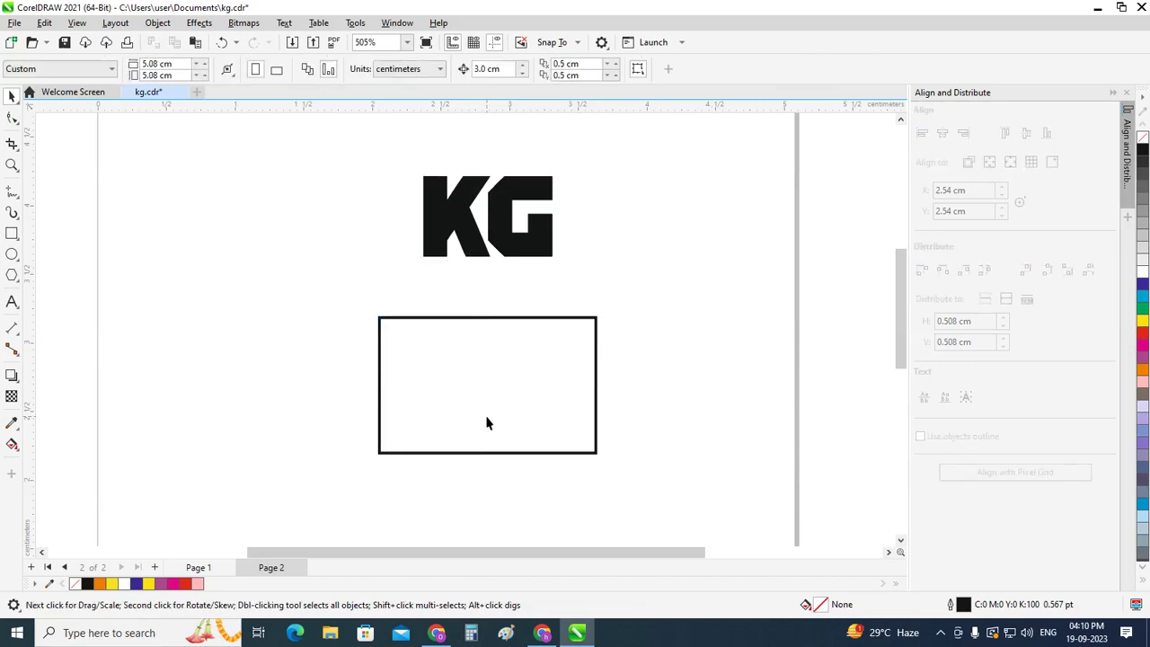
scroll(476, 404, "up", 1)
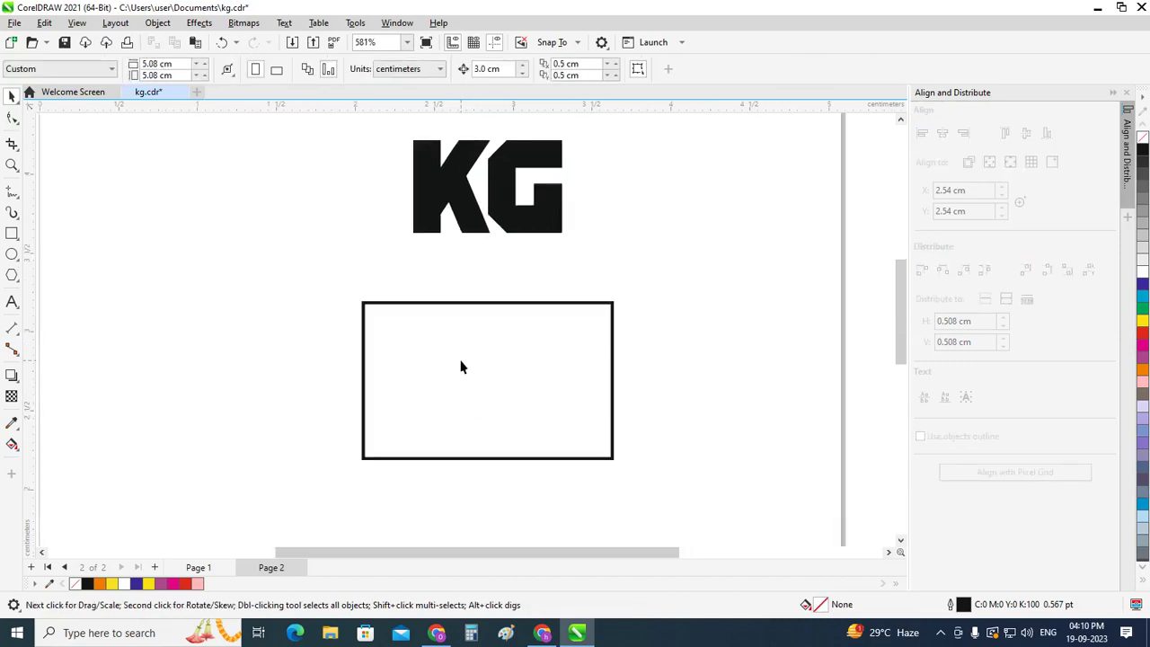
left_click(461, 366)
left_click(698, 371)
Draw a narrow 0.271 × 0.987 cm bar along the frame's left edge, ready to rotate.
left_click(12, 233)
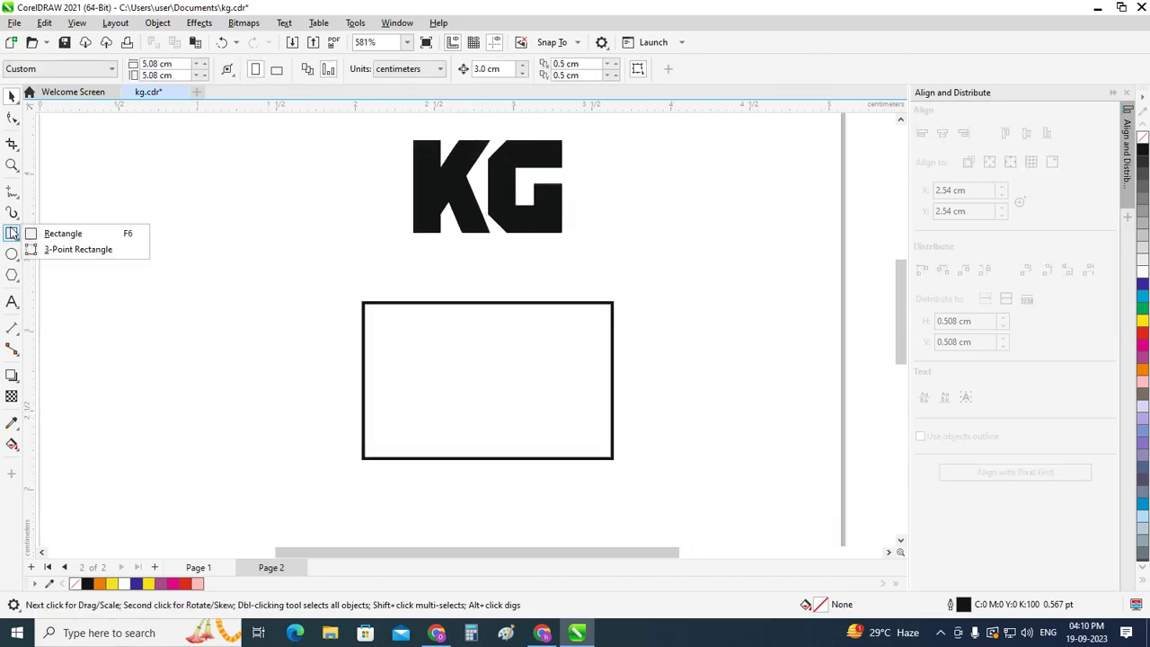
left_click(63, 233)
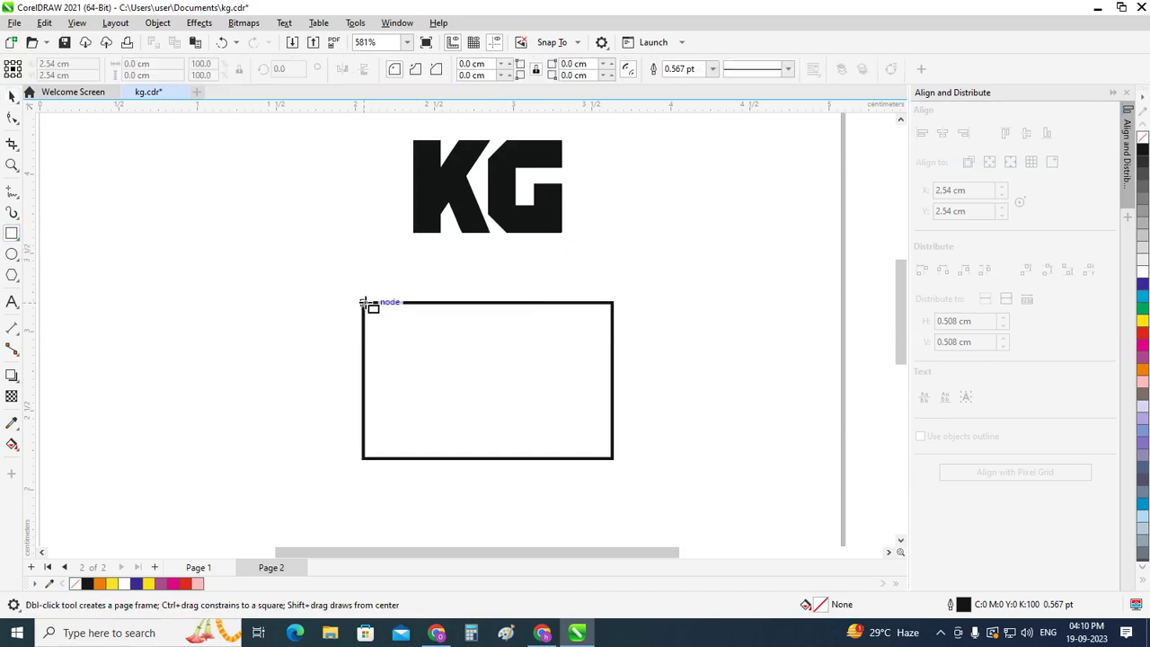
left_click_drag(363, 303, 406, 459)
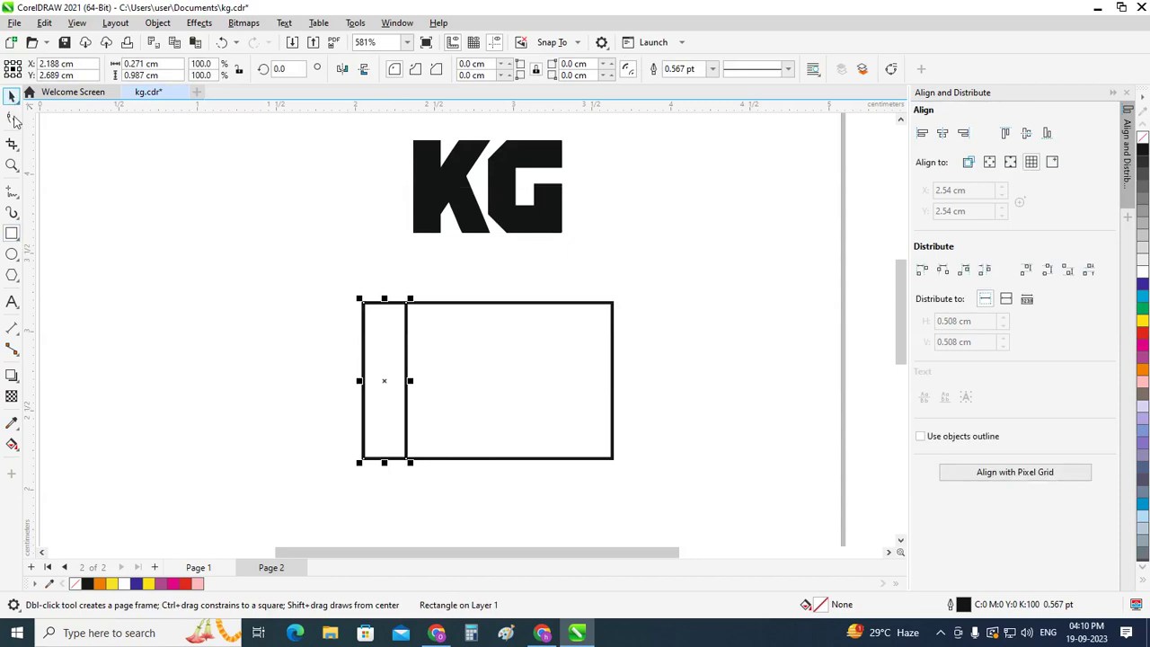
key("space")
scroll(364, 400, "up", 1)
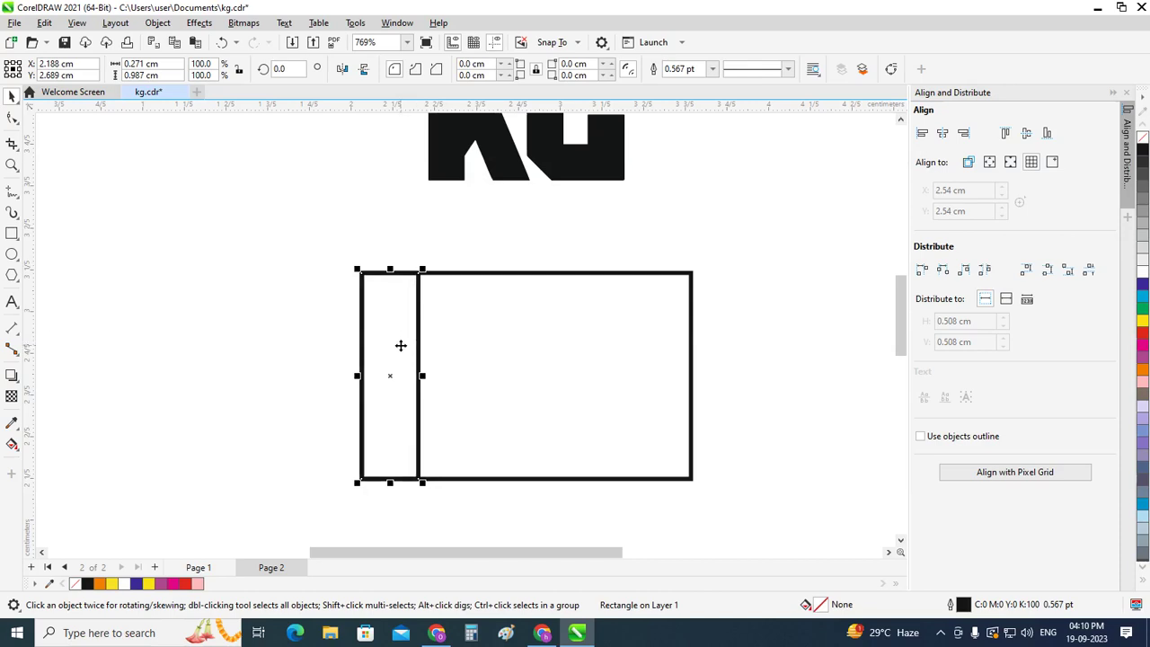
left_click(392, 322)
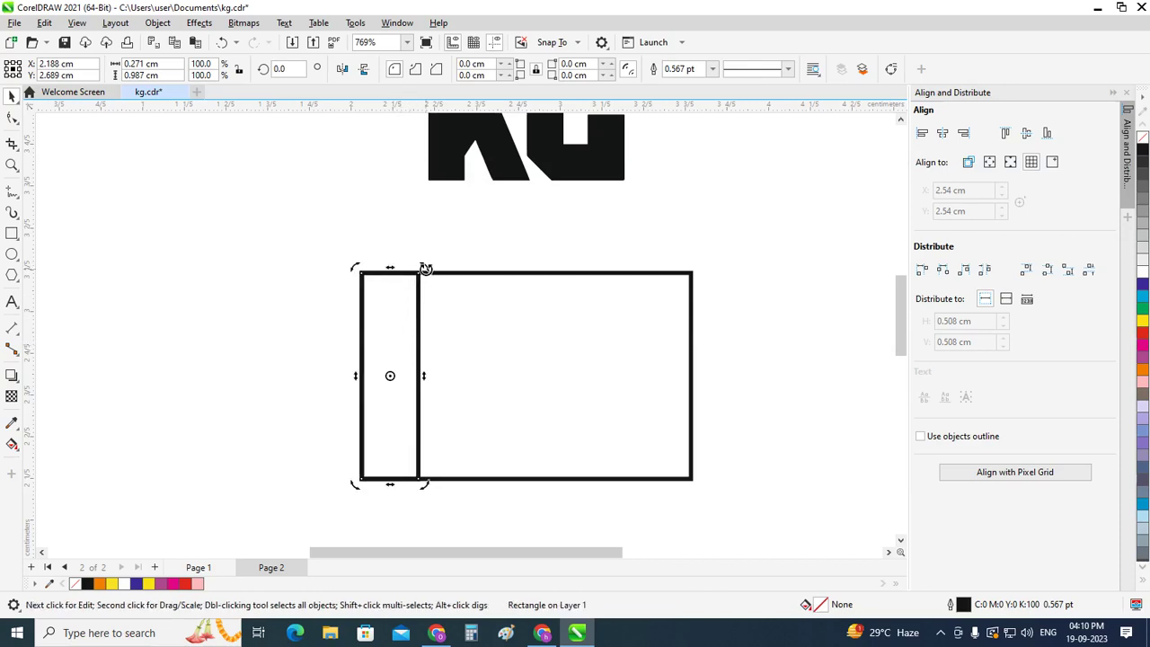
Make a diagonal rotated copy of the bar, then add a mirrored duplicate forming an X.
left_click_drag(423, 268, 497, 327)
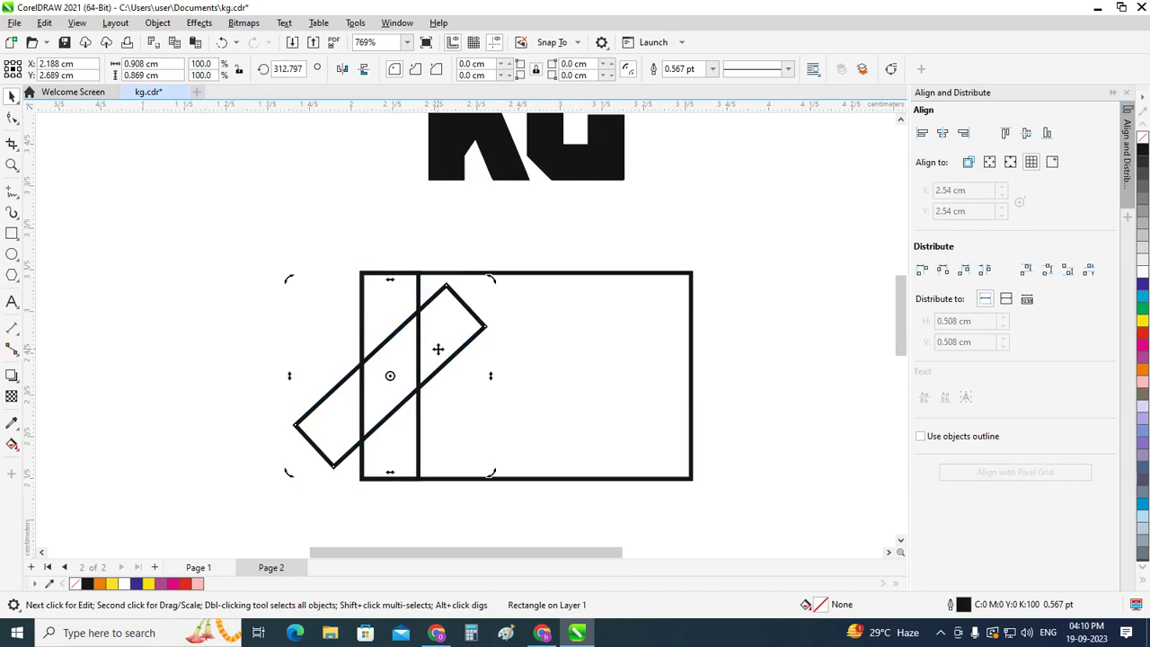
key("ctrl+c")
key("ctrl+v")
left_click(363, 71)
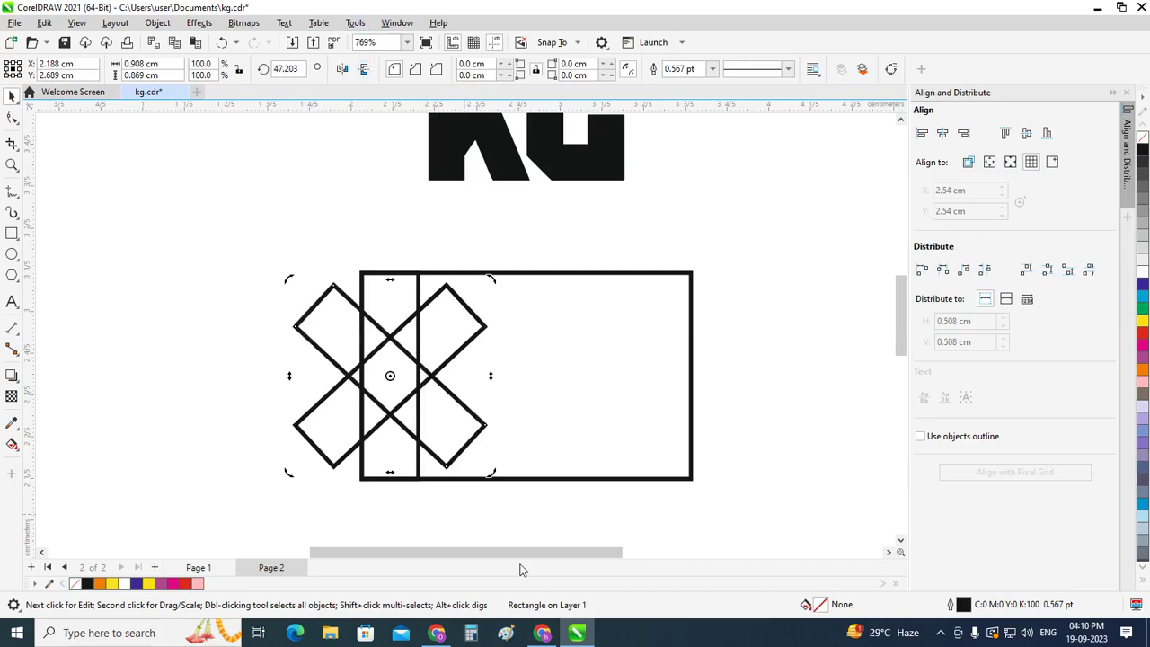
left_click(485, 526)
Draw a thin 0.836 × 0.206 cm horizontal bar extending right from the lower X tip.
scroll(377, 460, "up", 1)
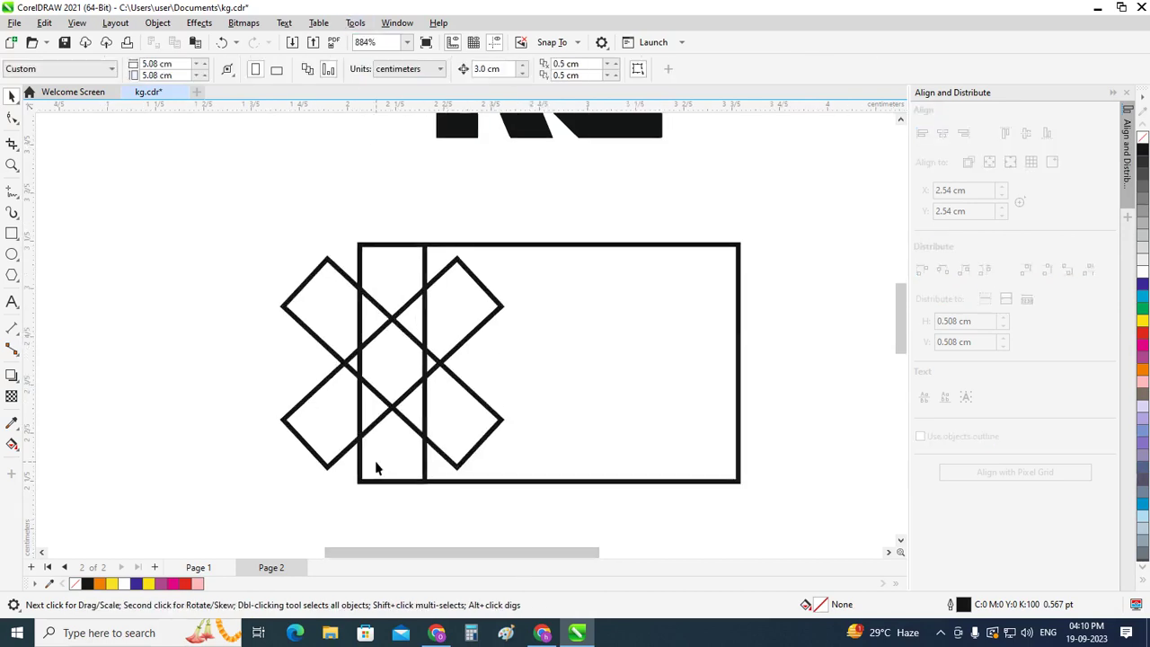
scroll(377, 462, "up", 1)
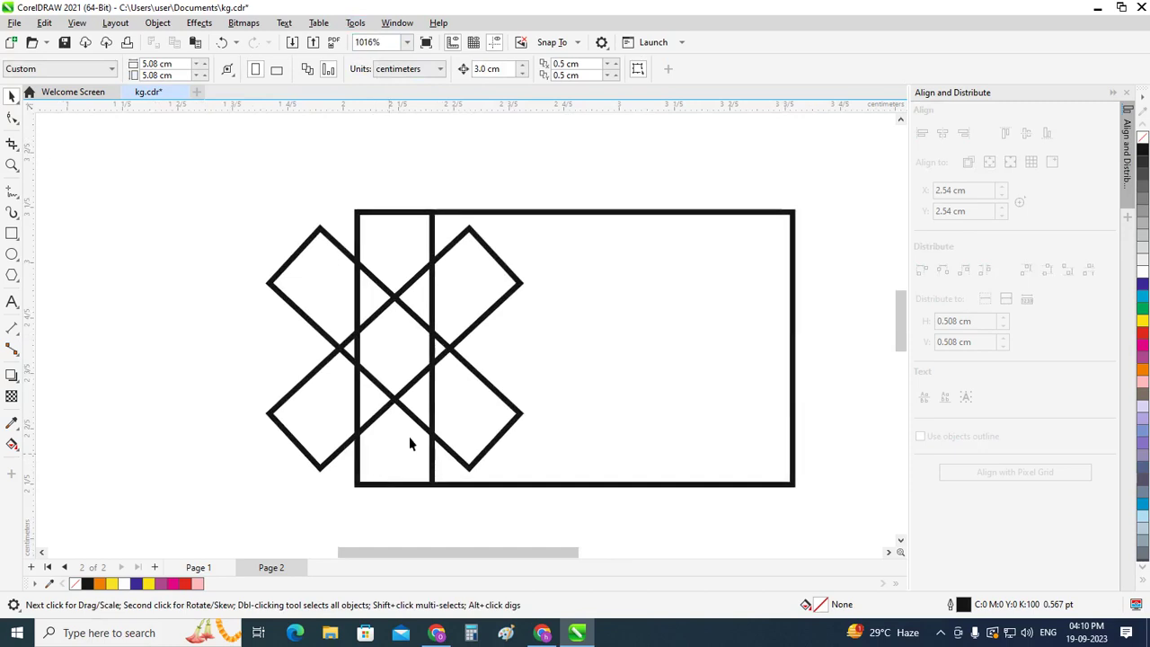
left_click(484, 380)
left_click(188, 346)
scroll(188, 345, "down", 1)
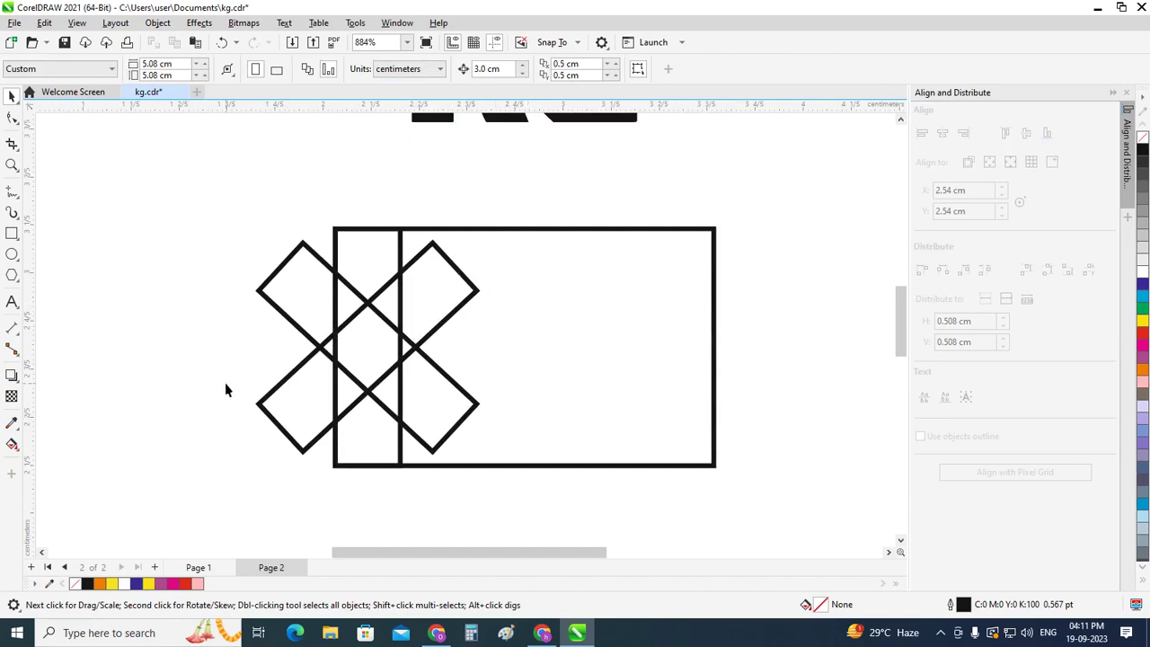
scroll(553, 463, "up", 1)
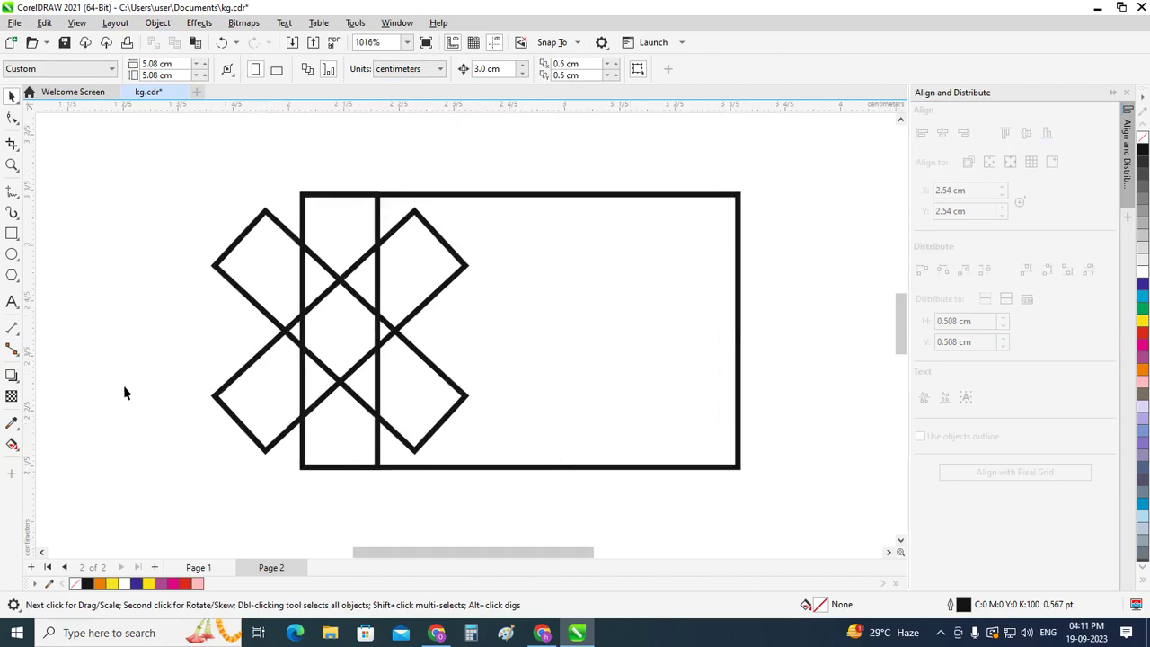
left_click(12, 234)
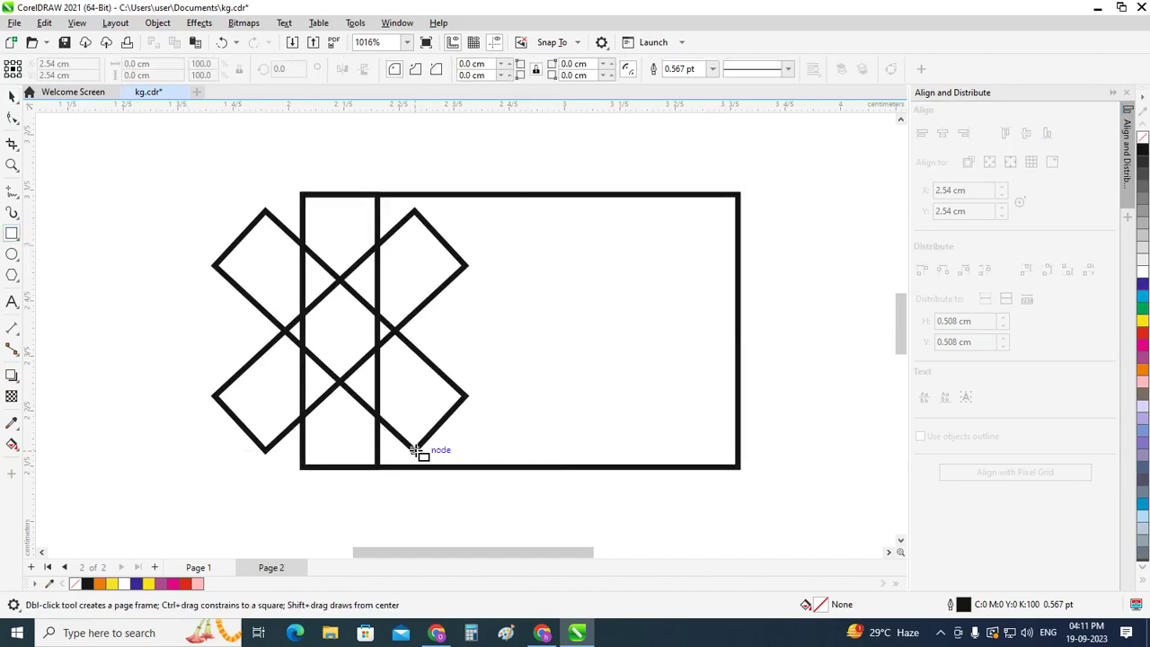
left_click_drag(416, 450, 602, 393)
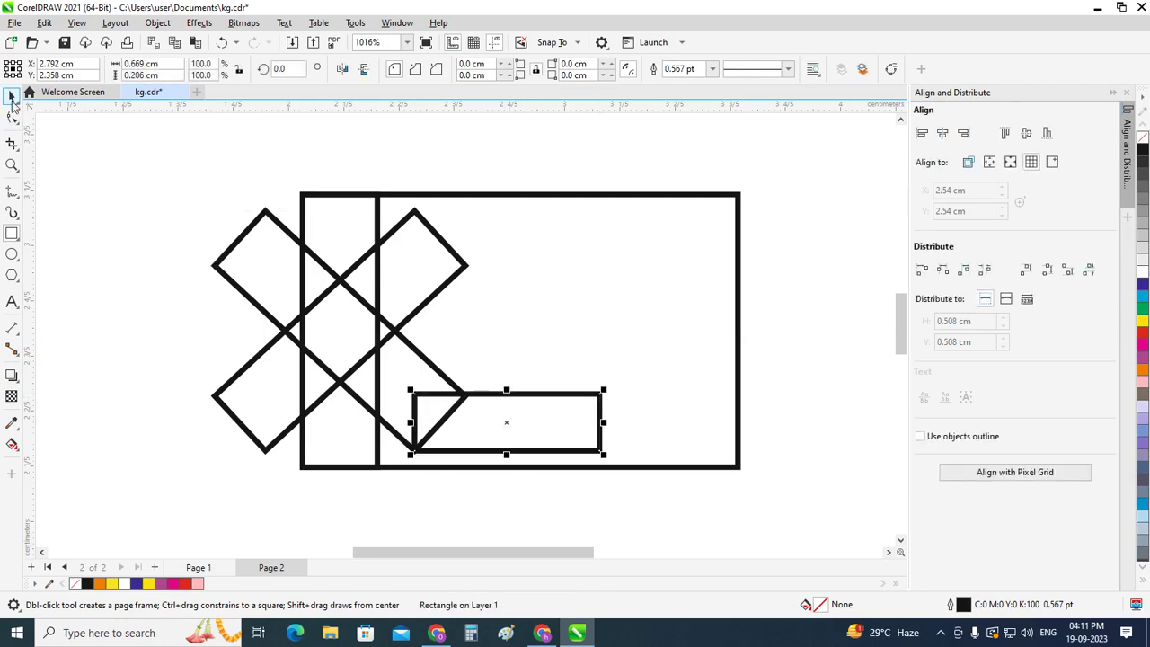
left_click(13, 97)
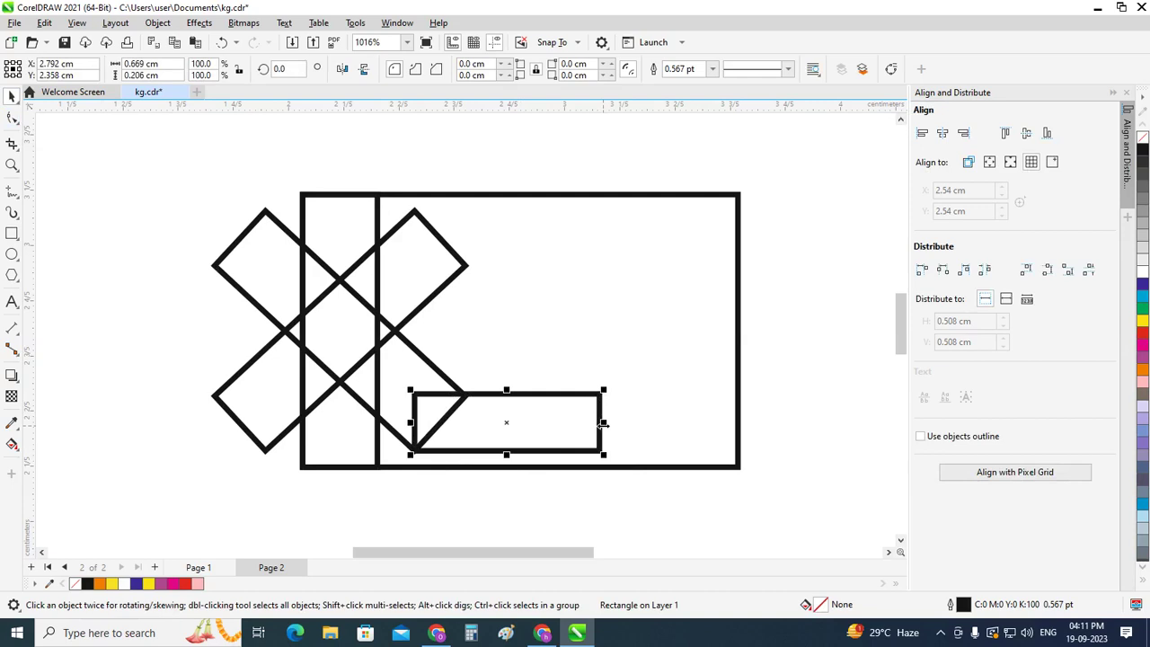
left_click_drag(603, 423, 646, 423)
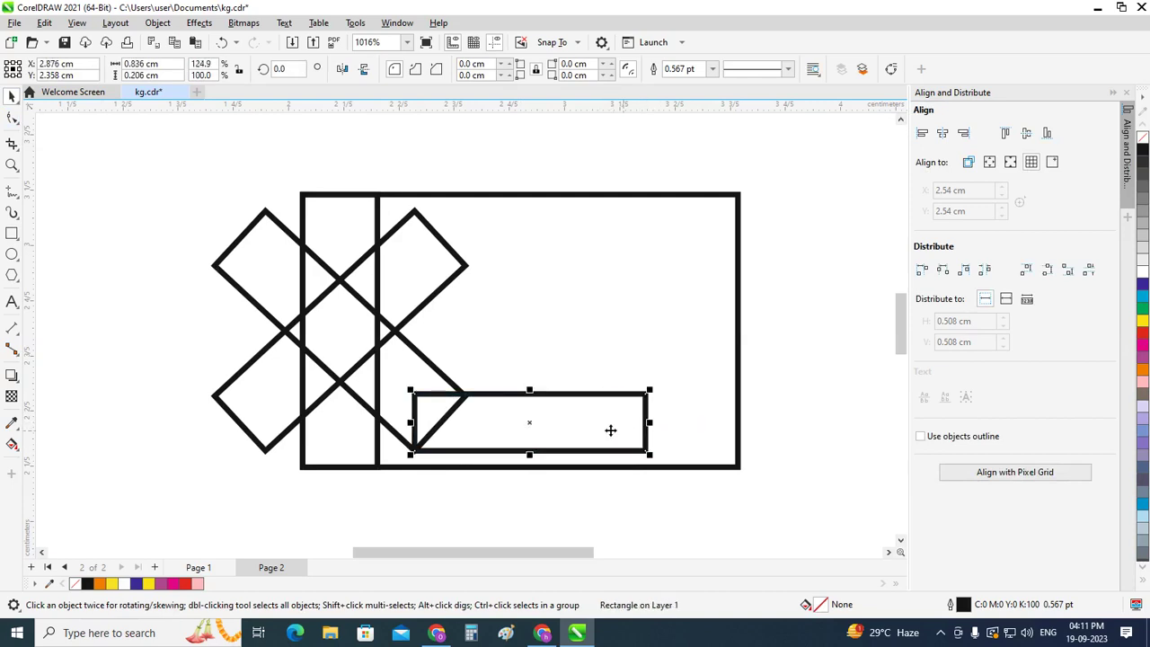
Add a narrow upright 0.187 × 0.435 cm rectangle at the bottom bar's right end, rising above it.
left_click(800, 428)
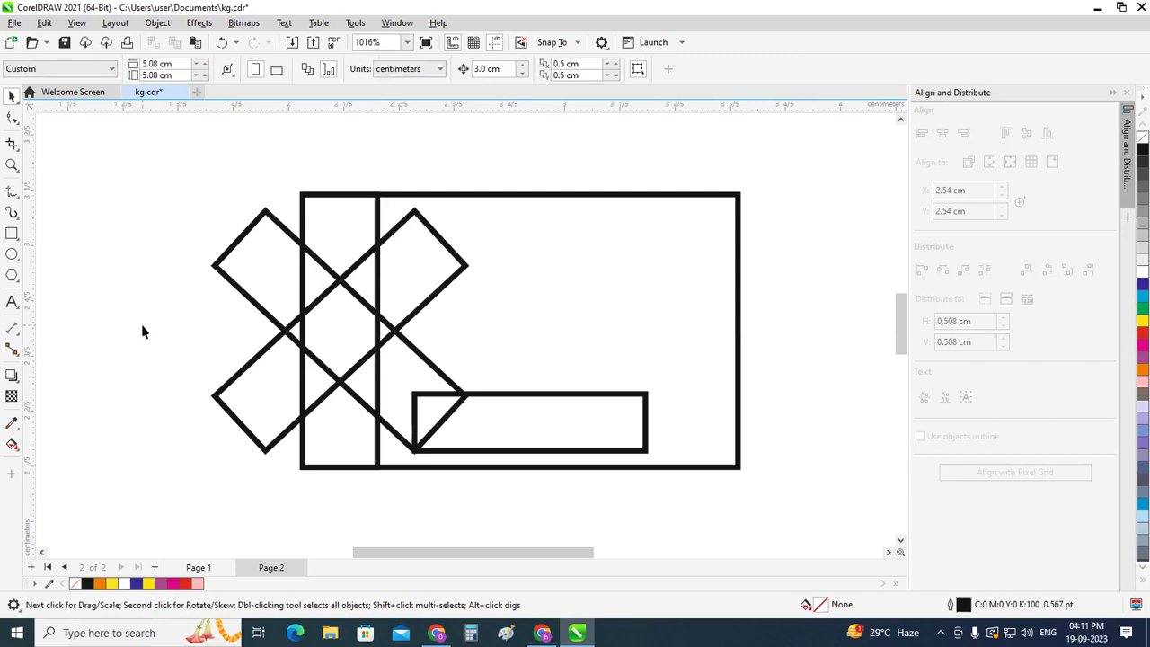
left_click(18, 239)
left_click(54, 234)
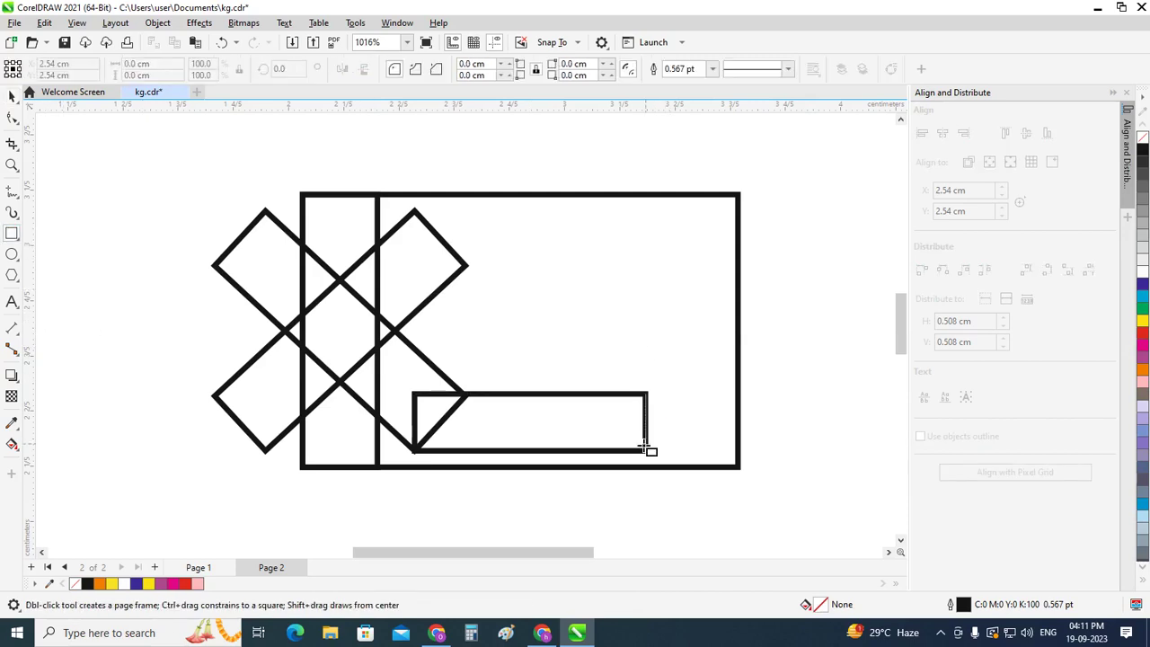
left_click_drag(645, 449, 591, 340)
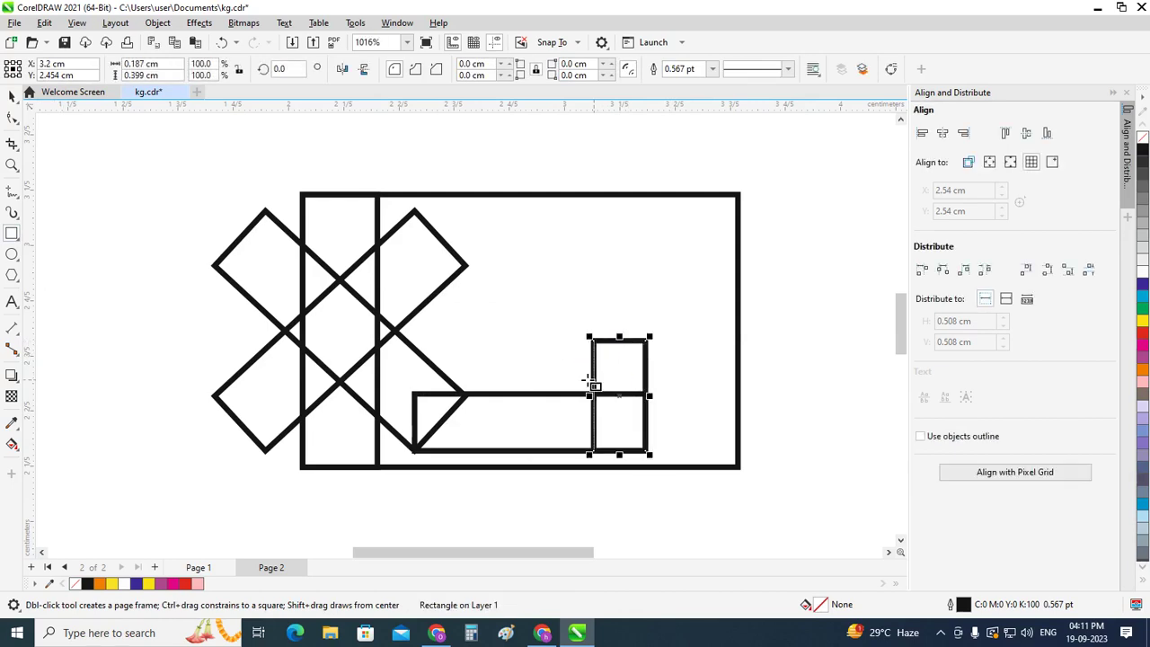
scroll(592, 382, "up", 1)
scroll(592, 383, "up", 1)
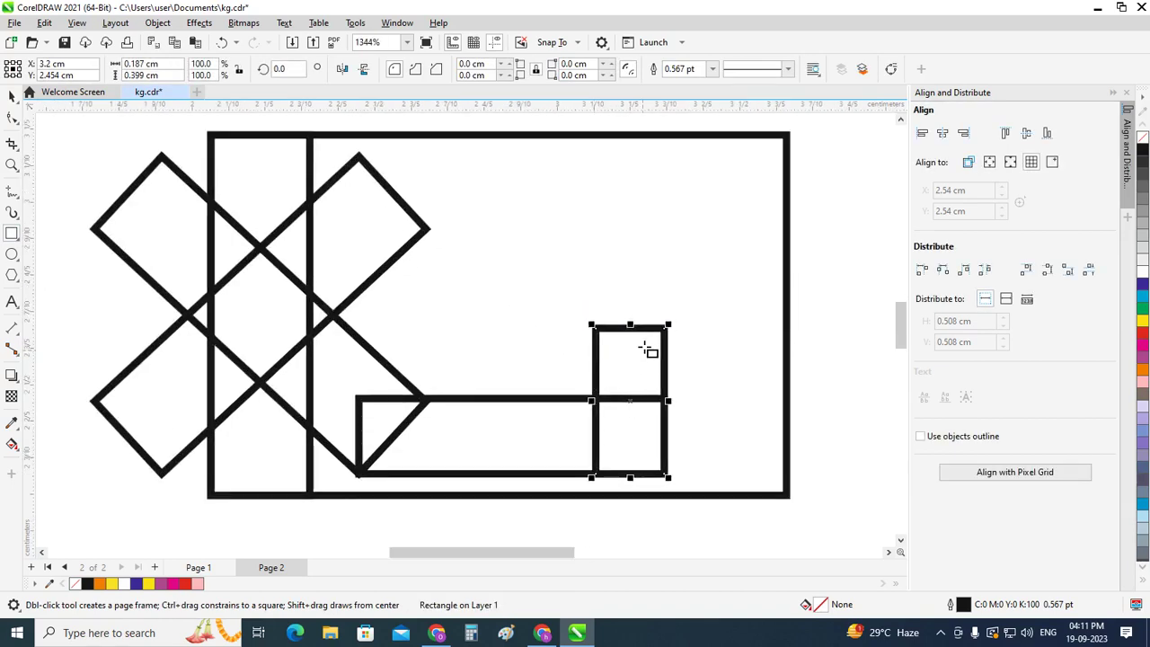
mouse_move(633, 326)
left_mouse_down()
mouse_move(630, 292)
mouse_move(629, 308)
left_mouse_up()
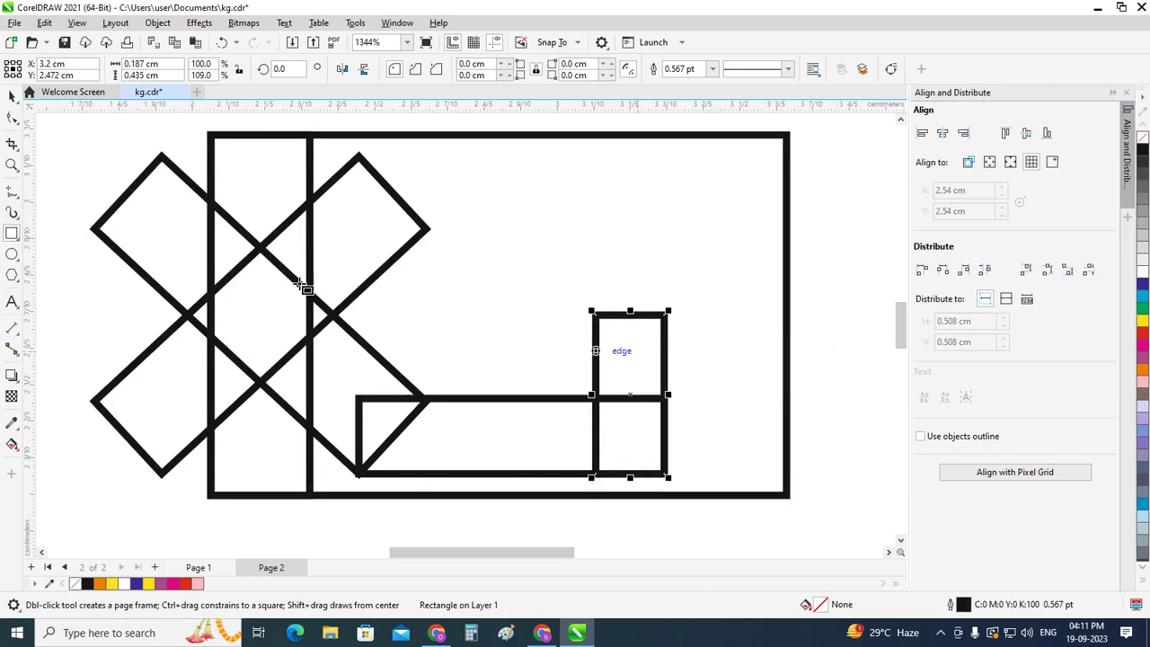
left_click(12, 96)
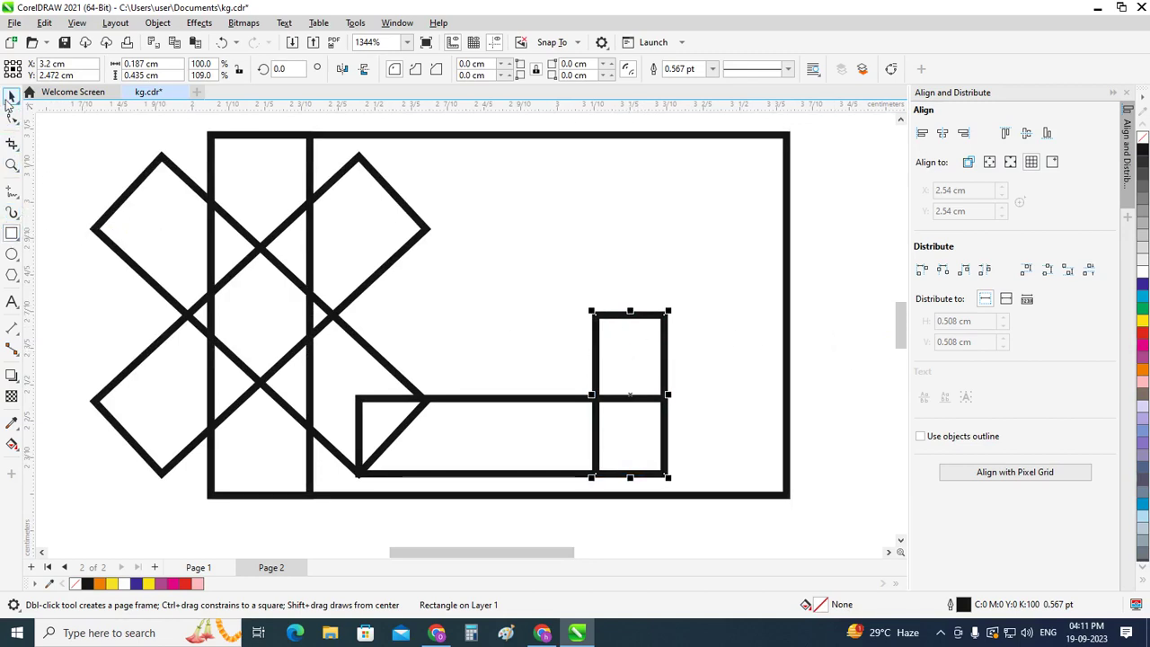
left_click(881, 340)
left_click(545, 397)
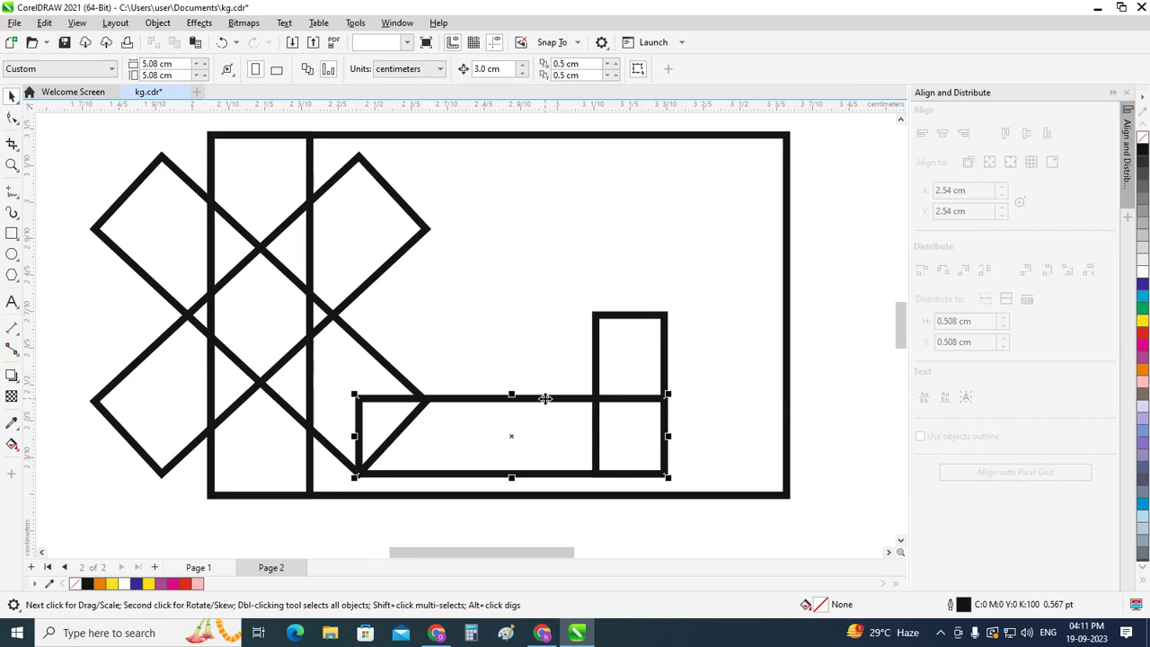
Narrow the bottom bar and the upright rectangle together from the right.
left_click(663, 373, "shift")
mouse_move(672, 396)
left_mouse_down()
mouse_move(584, 396)
mouse_move(598, 396)
left_mouse_up()
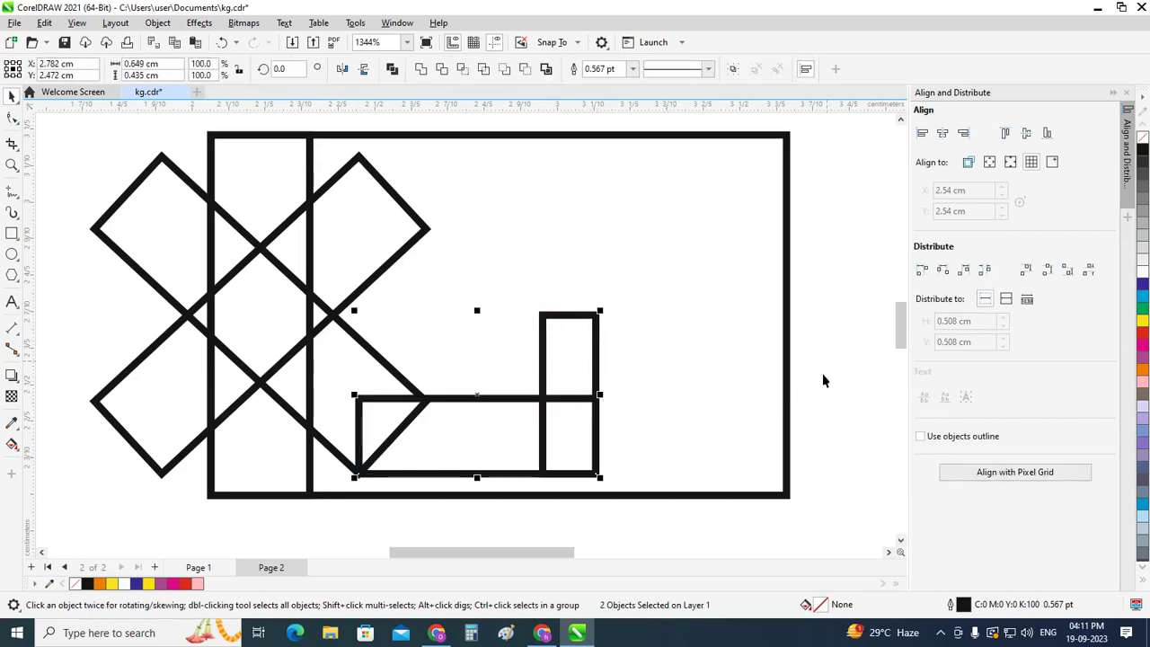
left_click(126, 282)
Draw a second horizontal bar above the bottom bar.
left_click(12, 232)
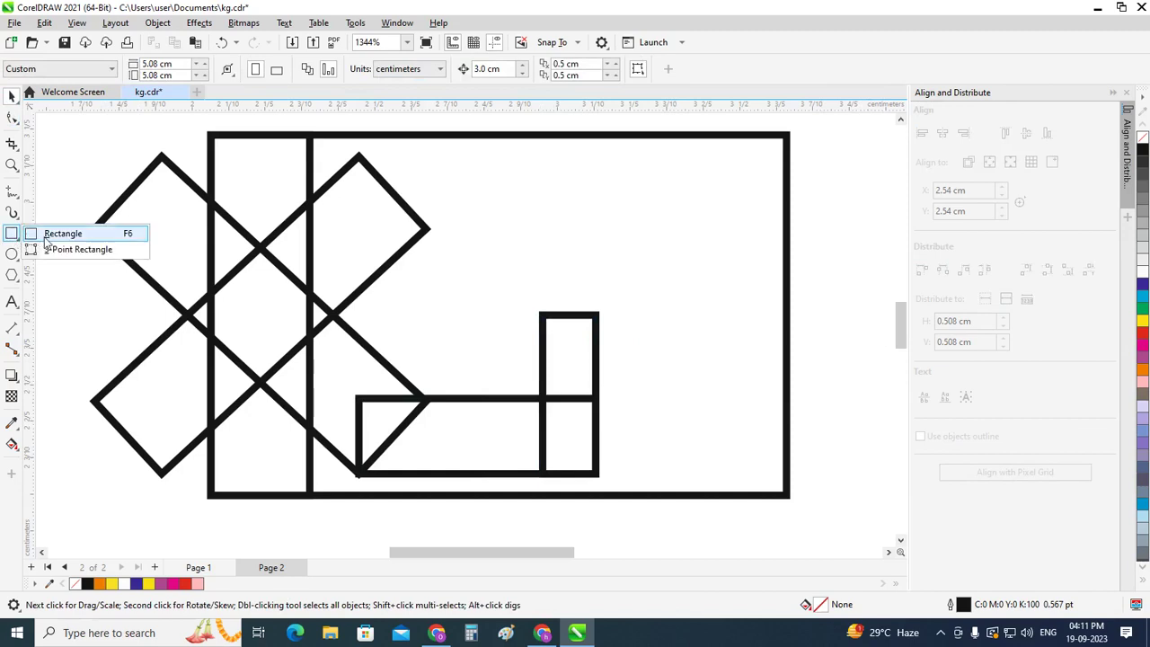
left_click(54, 232)
mouse_move(338, 291)
left_mouse_down()
mouse_move(392, 346)
mouse_move(599, 349)
left_mouse_up()
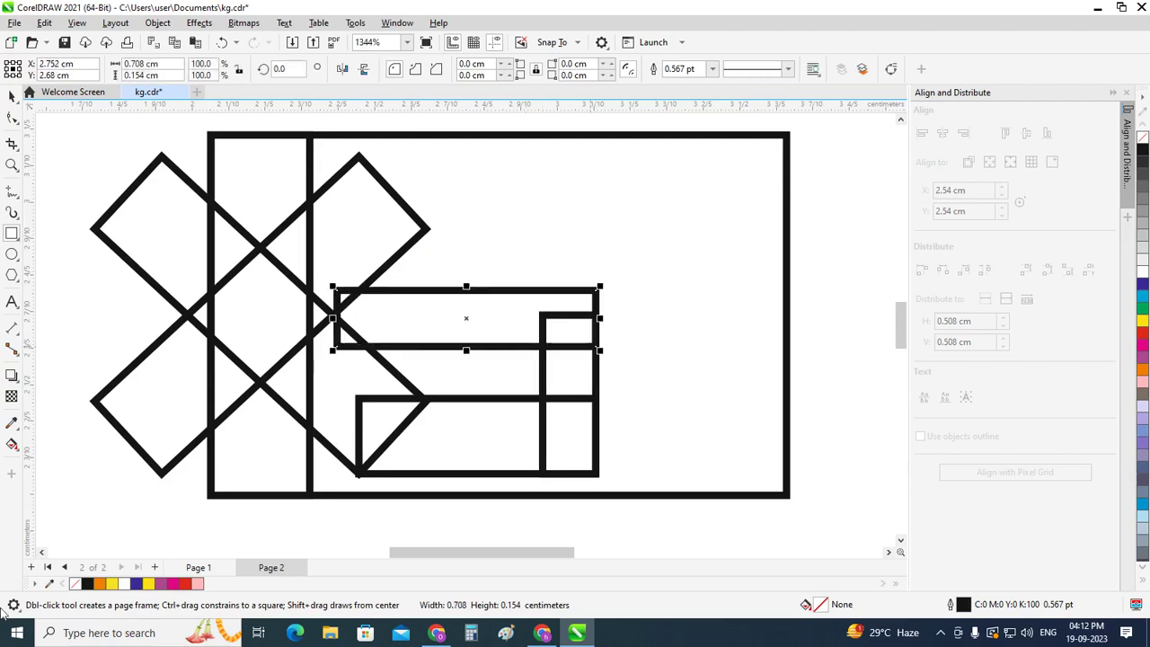
key("space")
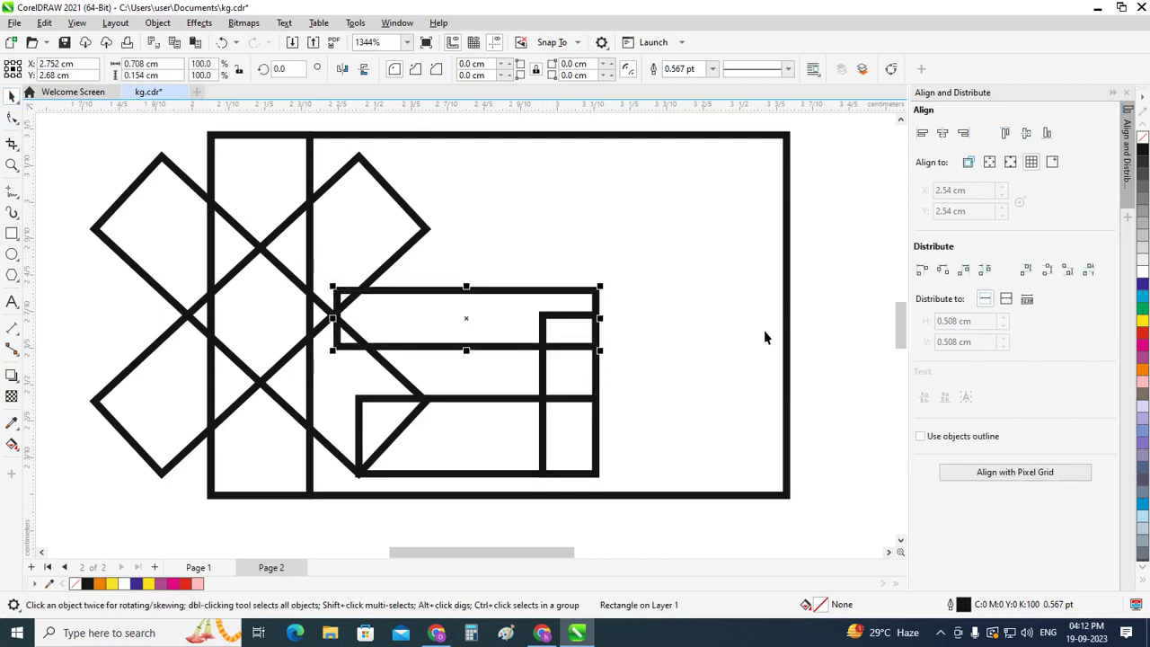
Extend the upright to 0.502 cm tall and shorten the new bar to 0.506 cm.
left_click(630, 372)
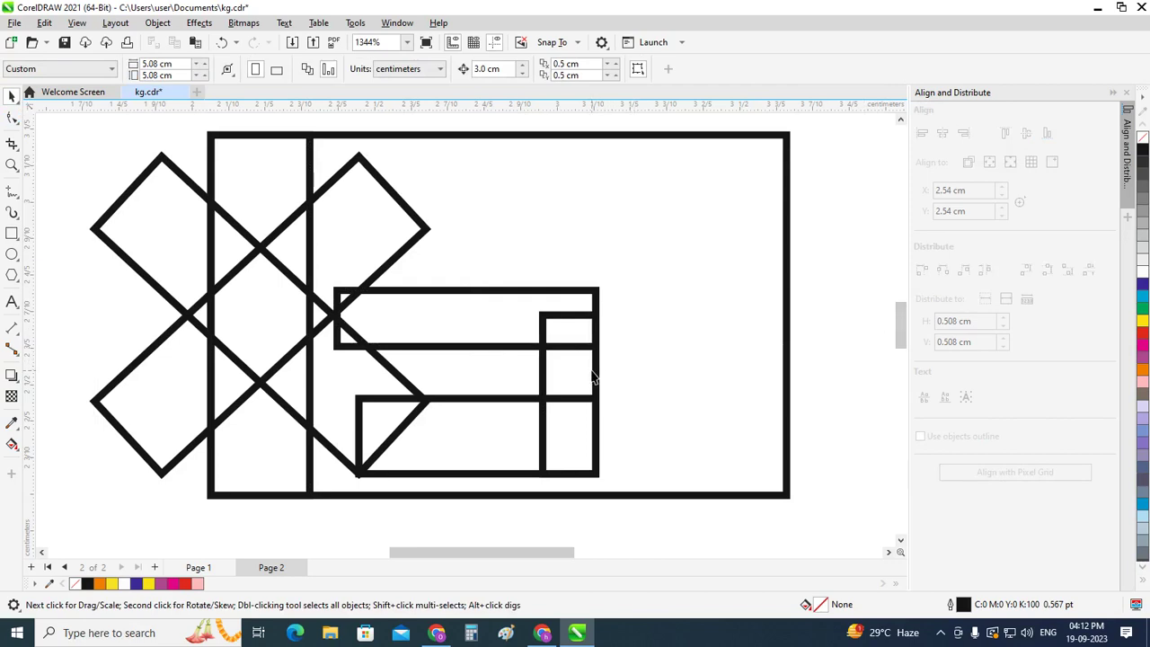
left_click(595, 378)
left_click_drag(568, 313, 570, 290)
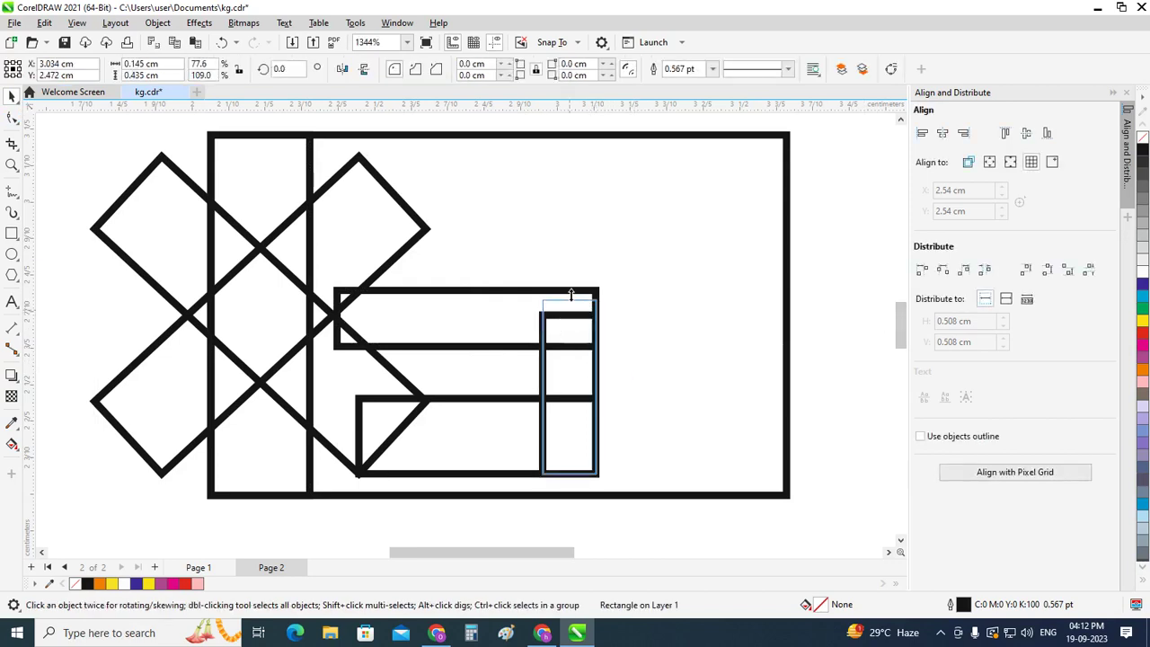
left_click(336, 323)
mouse_move(333, 323)
left_mouse_down()
mouse_move(423, 324)
mouse_move(411, 320)
left_mouse_up()
left_click(842, 331)
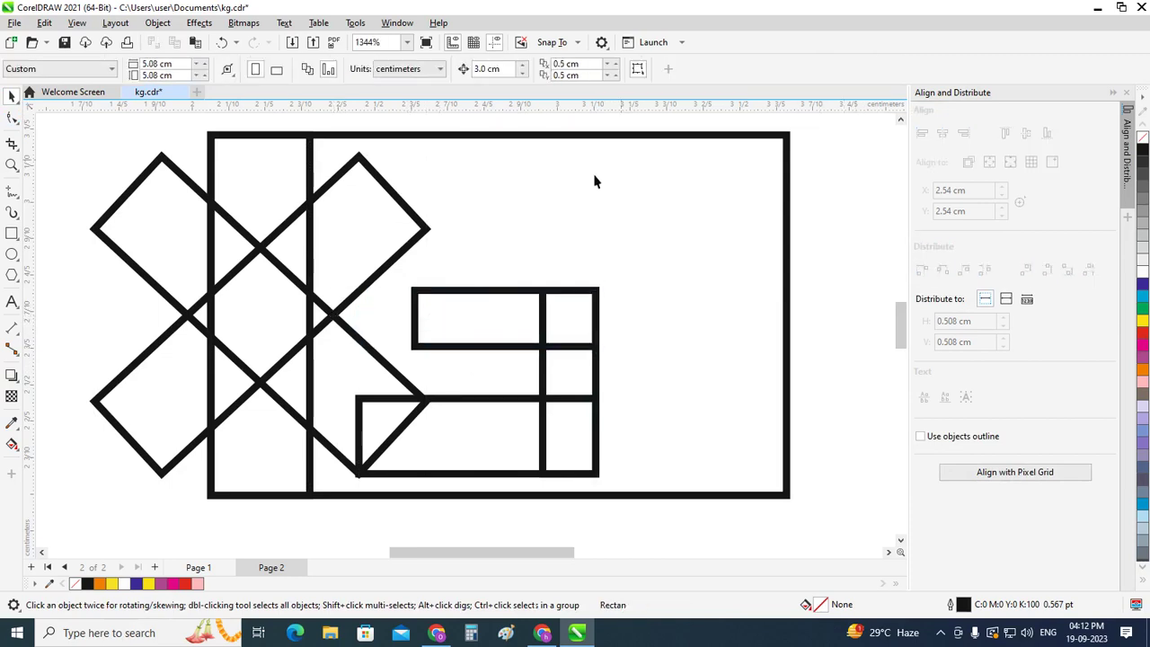
Drop a copy of the bottom bar at the frame's top, extending 0.649 cm from the upper X tip.
left_click(451, 426)
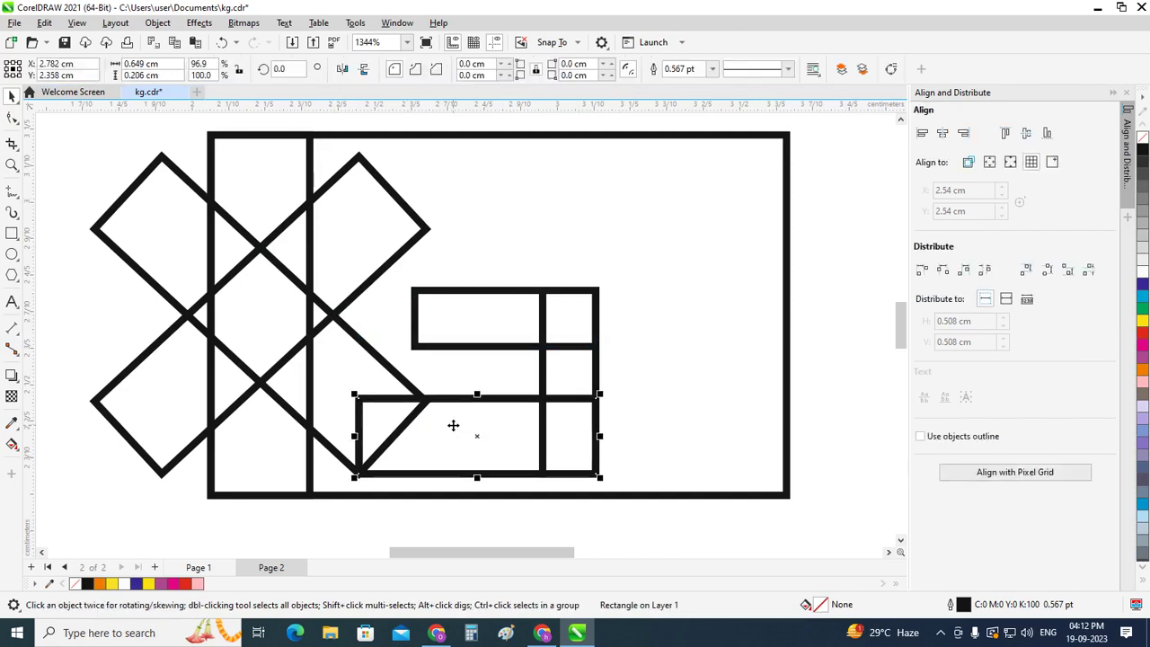
left_click_drag(452, 425, 461, 178)
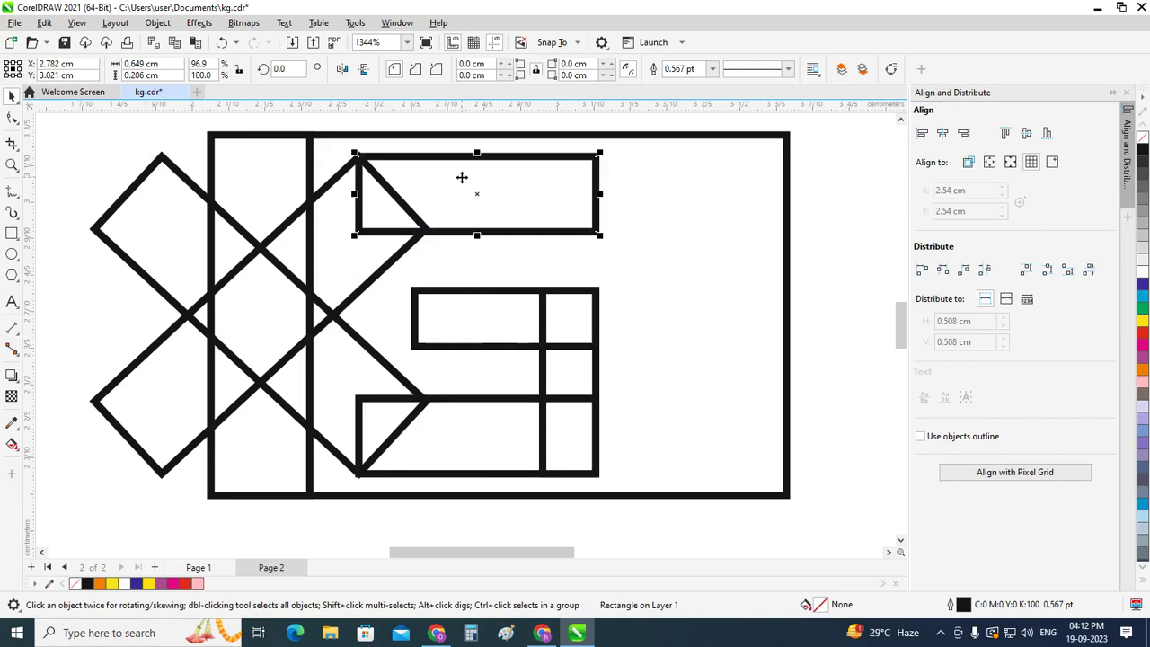
scroll(616, 303, "down", 1)
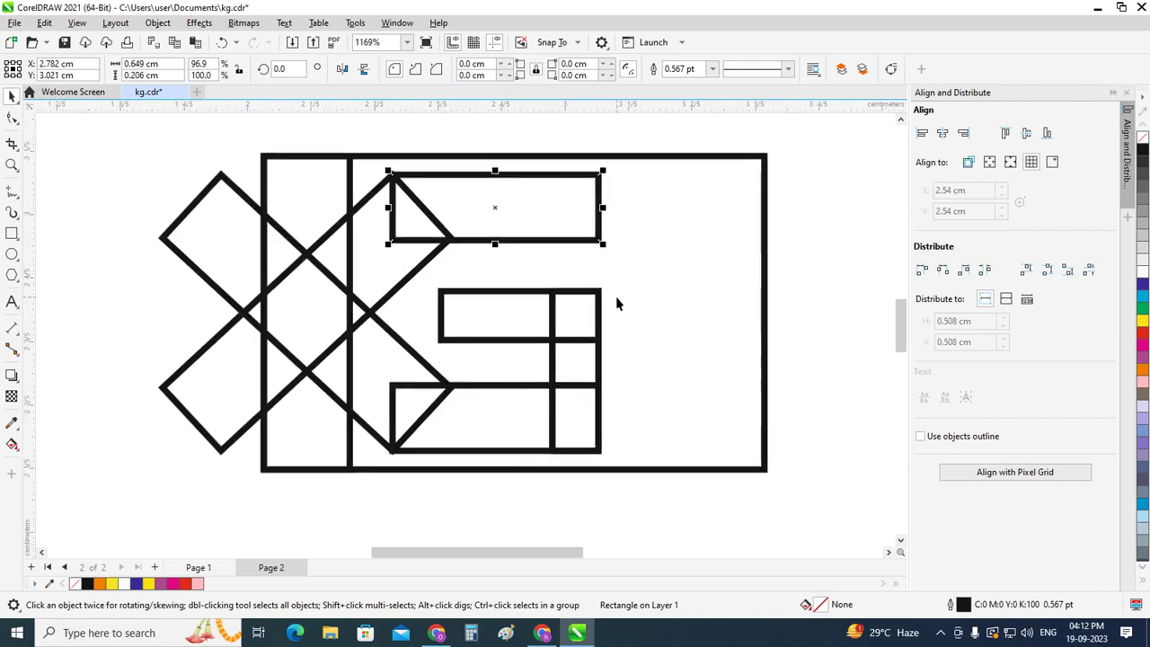
left_click(827, 281)
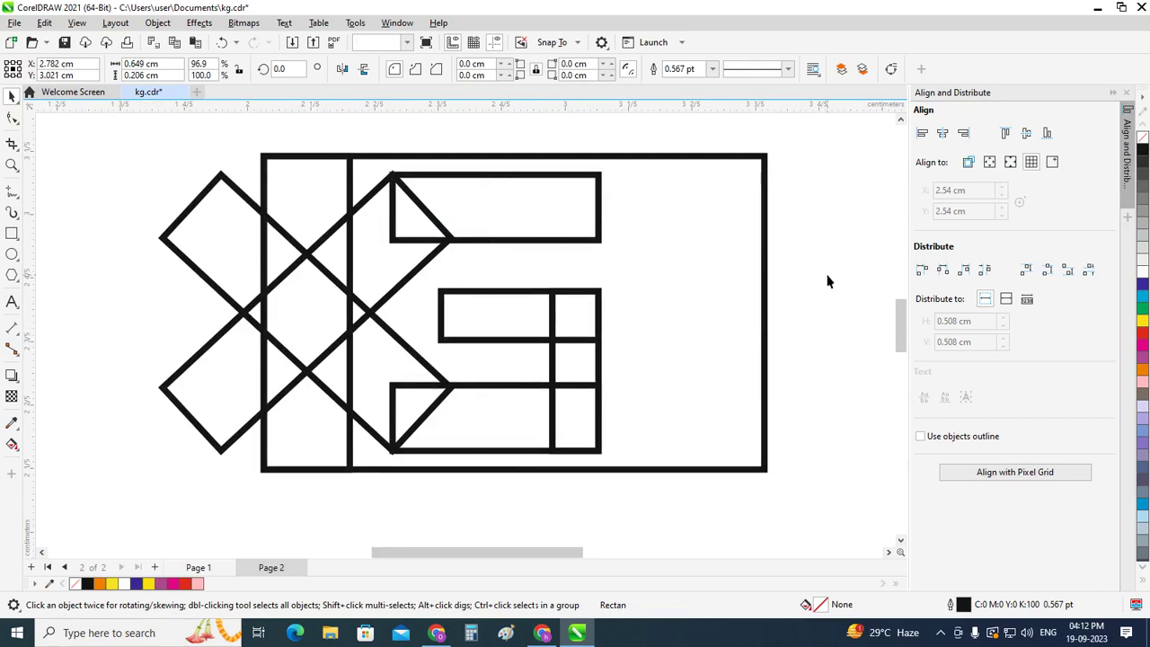
scroll(628, 309, "up", 1)
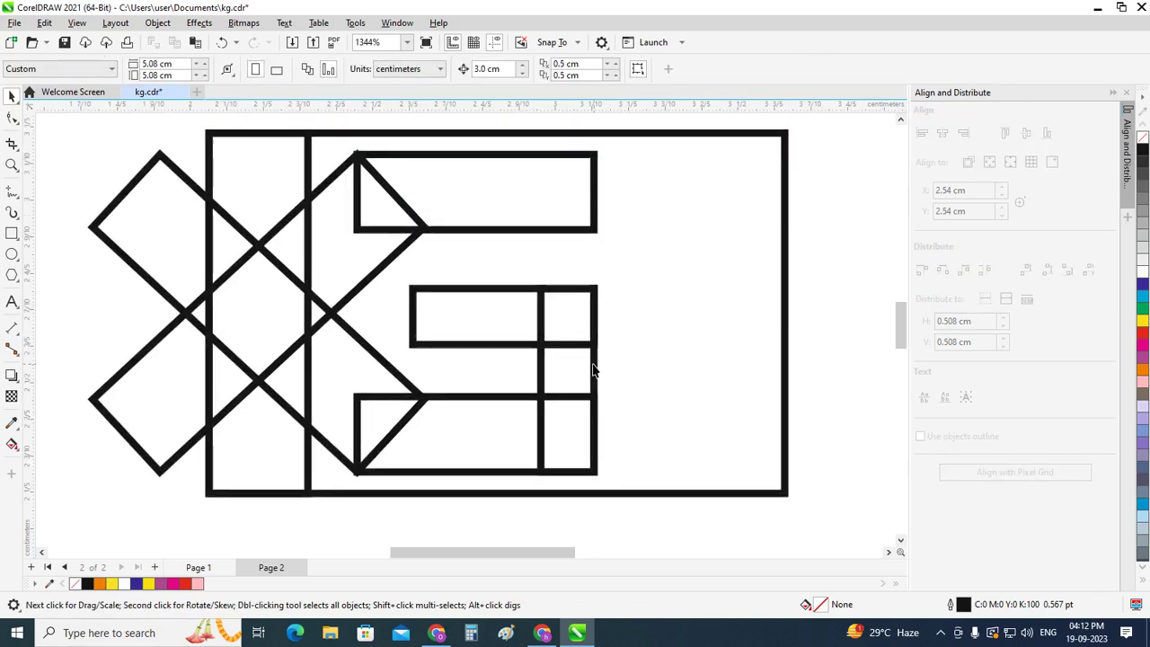
Widen the narrow right rectangle of the G slightly.
left_click(597, 369)
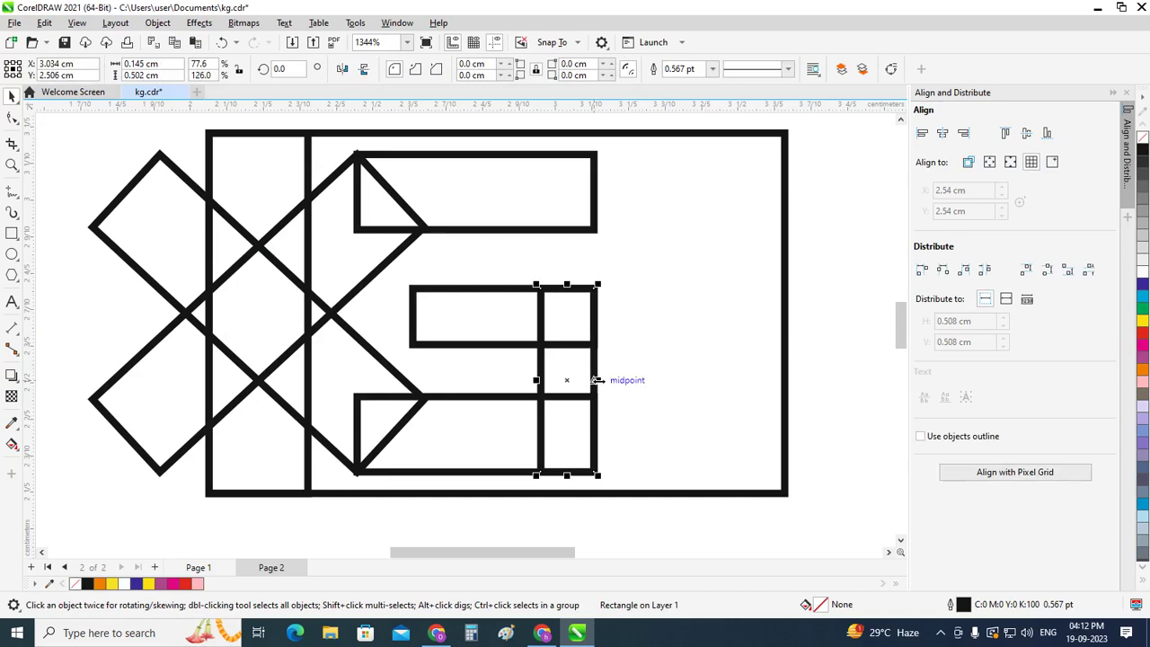
left_click_drag(596, 380, 628, 378)
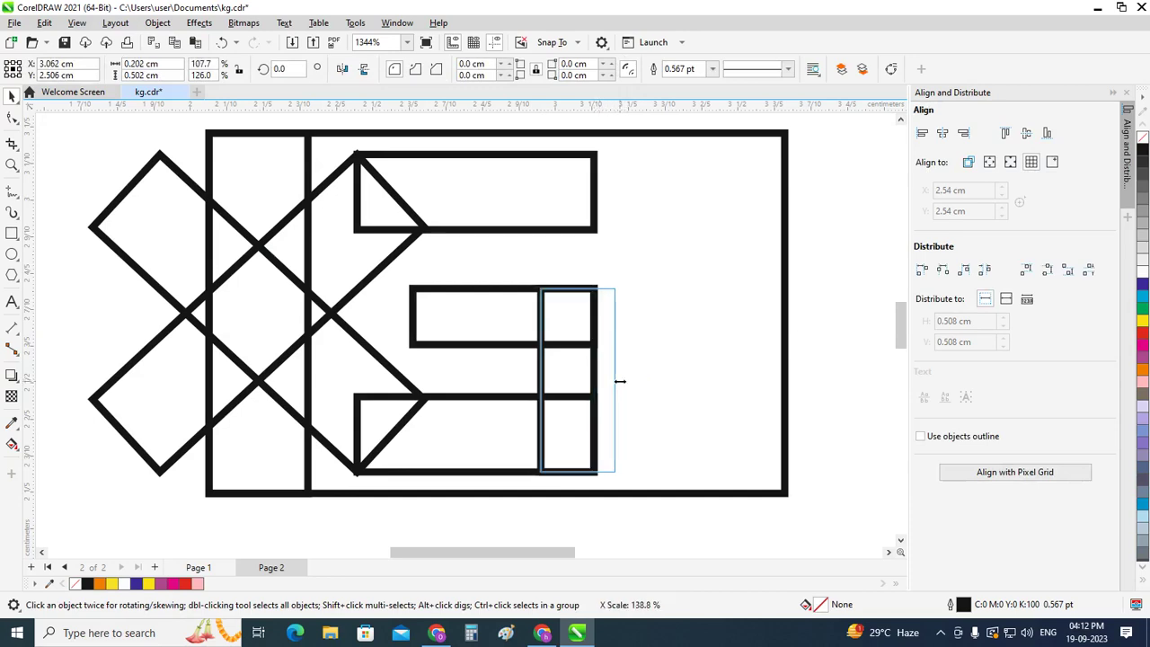
mouse_move(628, 378)
left_mouse_down()
mouse_move(565, 391)
mouse_move(557, 379)
left_mouse_up()
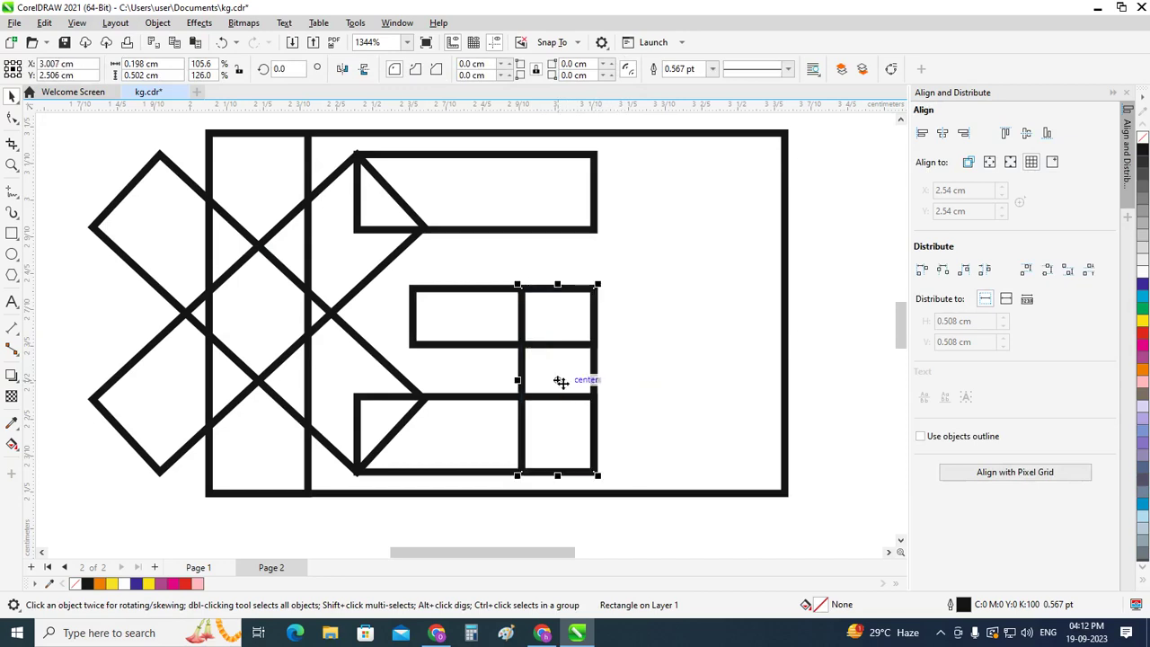
left_click(486, 289)
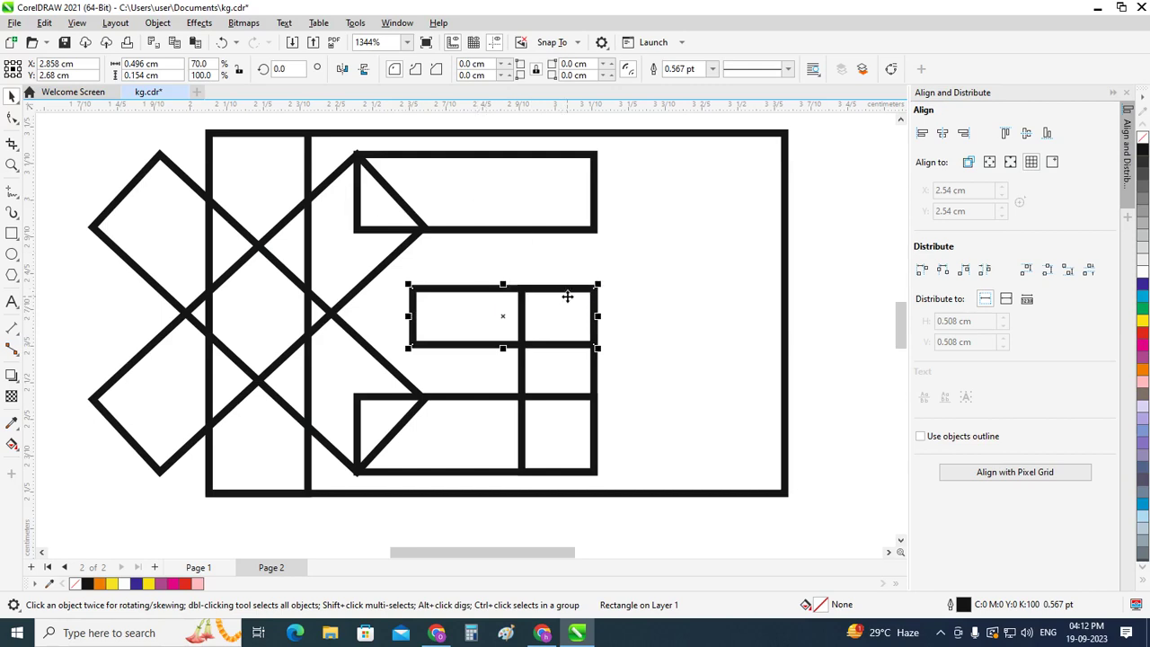
Delete the large outer frame rectangle, leaving the seven bars standing alone.
scroll(566, 295, "down", 1)
left_click(761, 310)
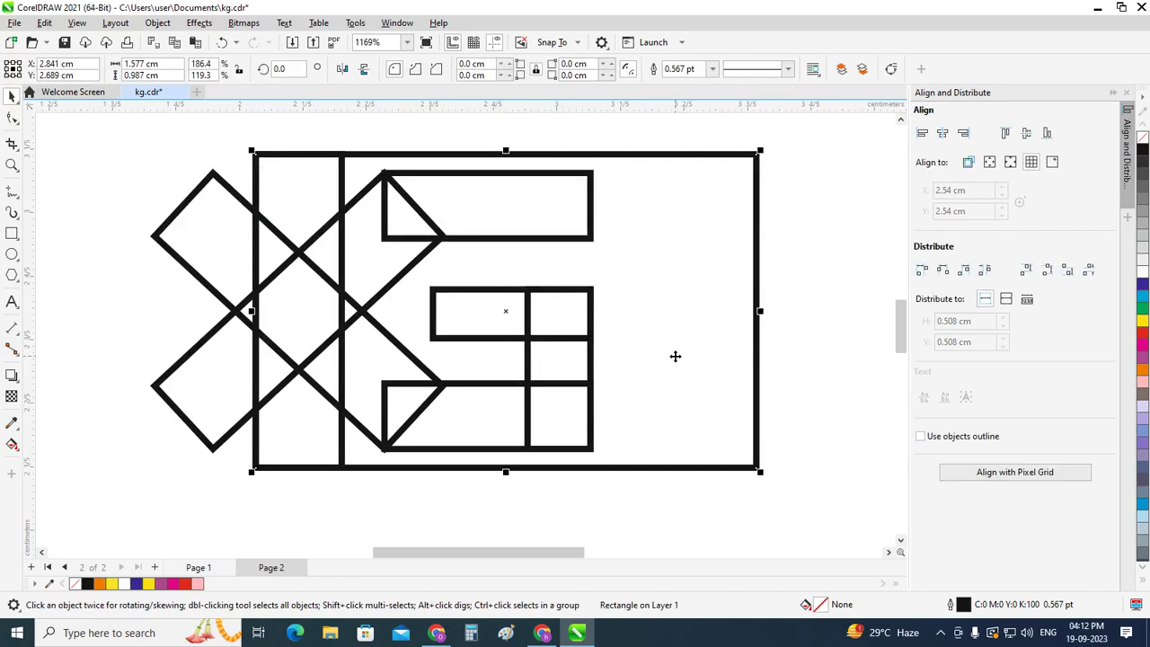
key("Delete")
left_click(941, 632)
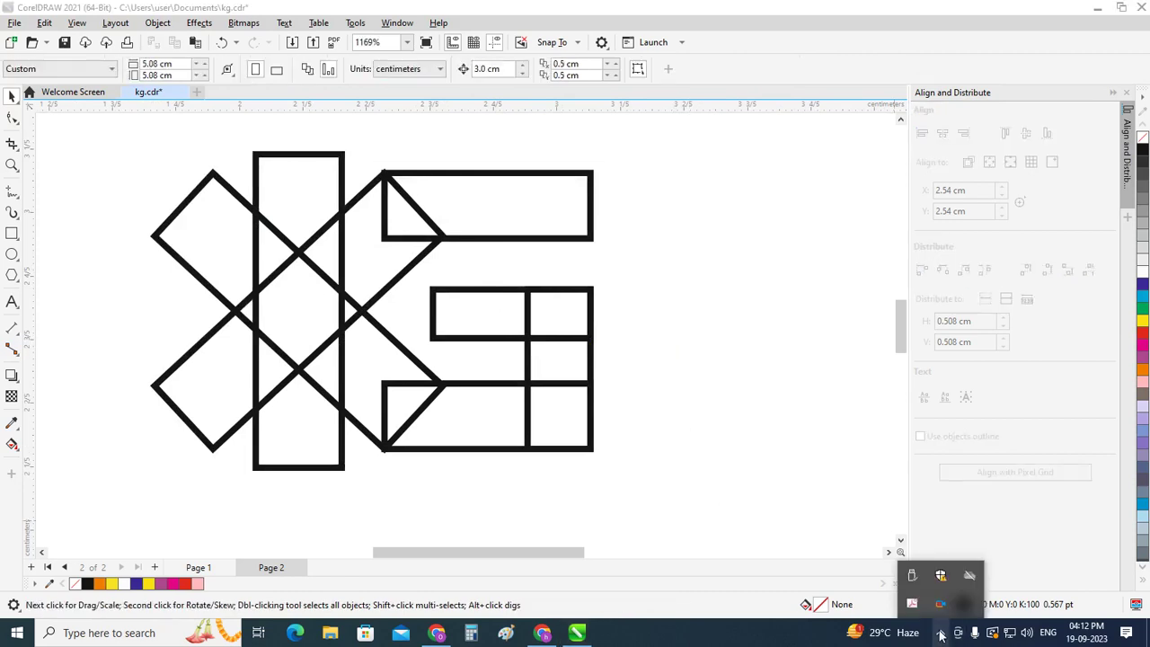
left_click(784, 400)
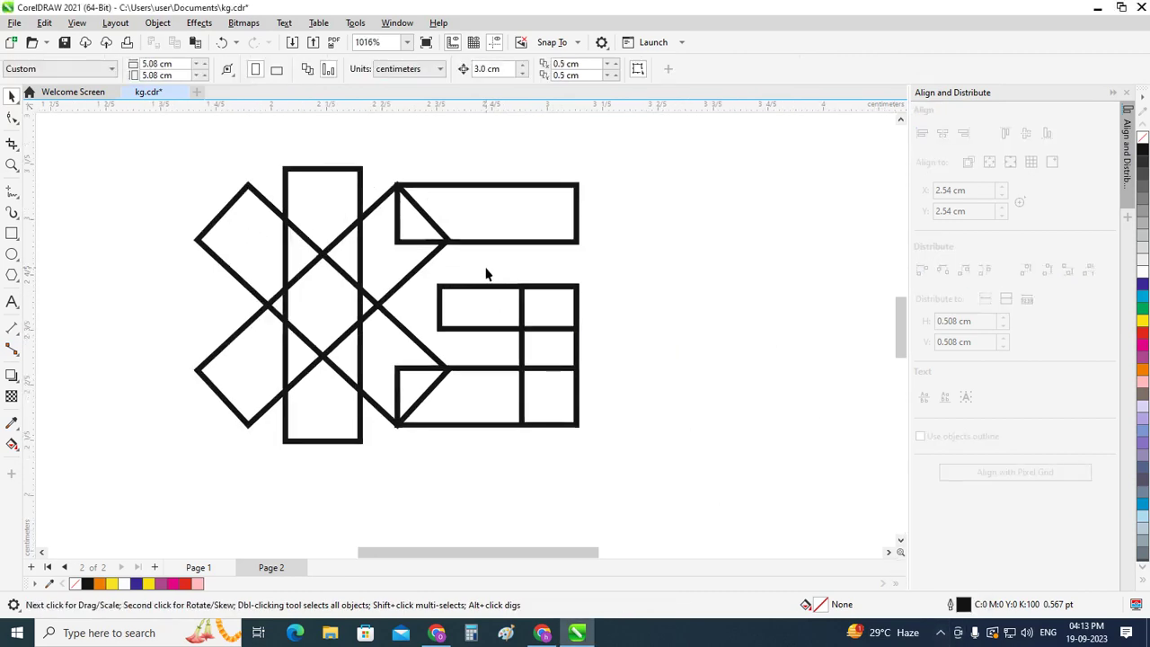
scroll(485, 265, "down", 1)
Select all seven line objects and Smart Fill the bar's top section, side triangles and diamond yellow.
left_click_drag(557, 358, 710, 492)
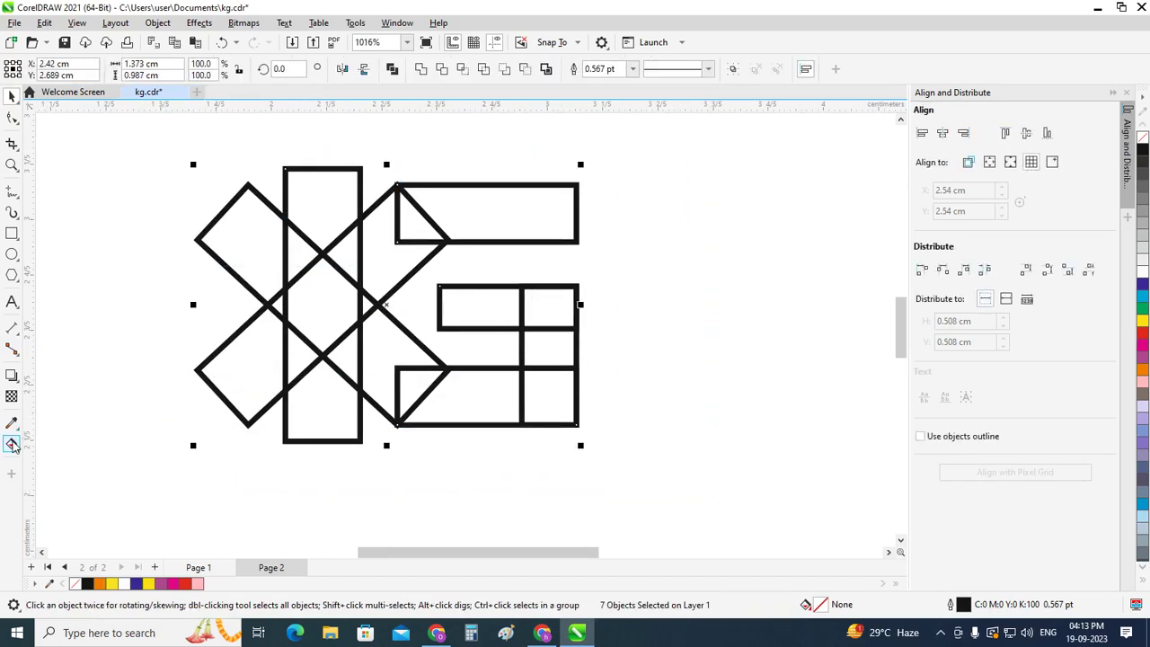
left_click(14, 444)
left_click(45, 461)
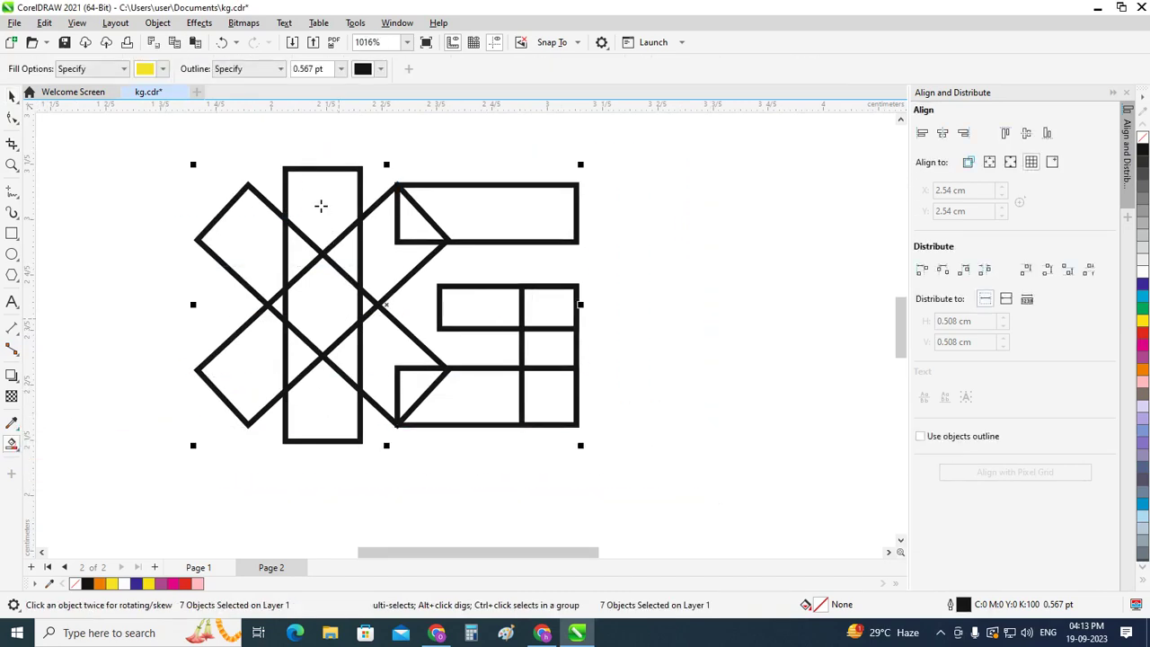
left_click(321, 215)
left_click(296, 239)
left_click(348, 239)
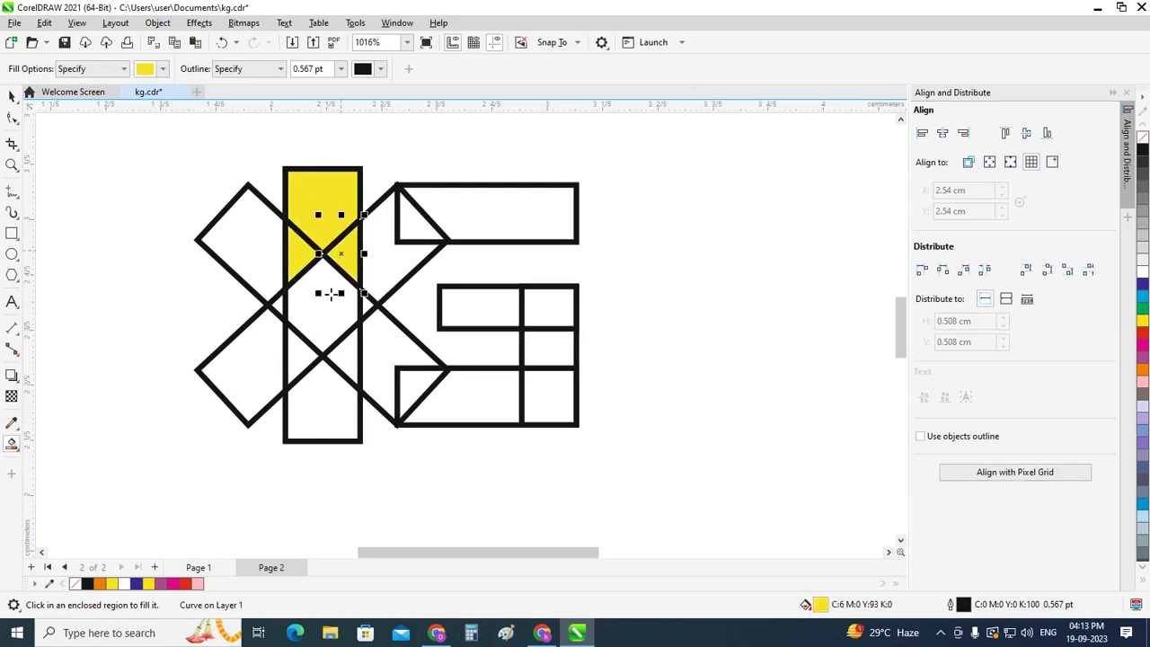
left_click(321, 301)
Smart Fill the lower triangles, bottom bar section and arm regions yellow, then deselect.
left_click(299, 372)
left_click(345, 372)
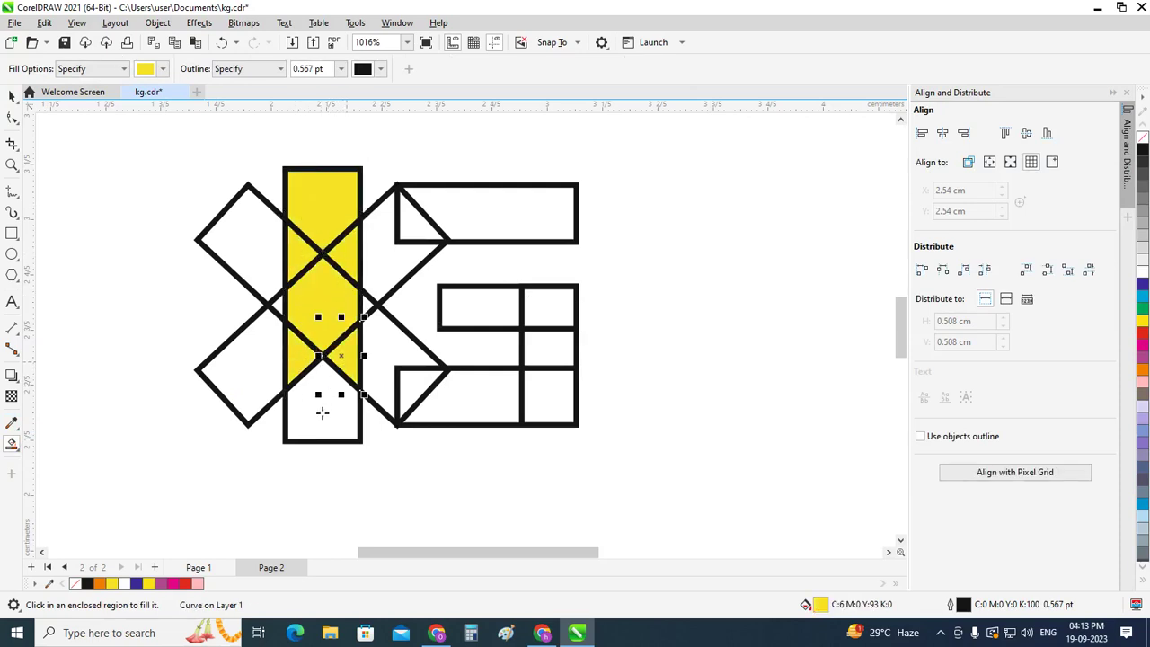
left_click(321, 409)
left_click(383, 348)
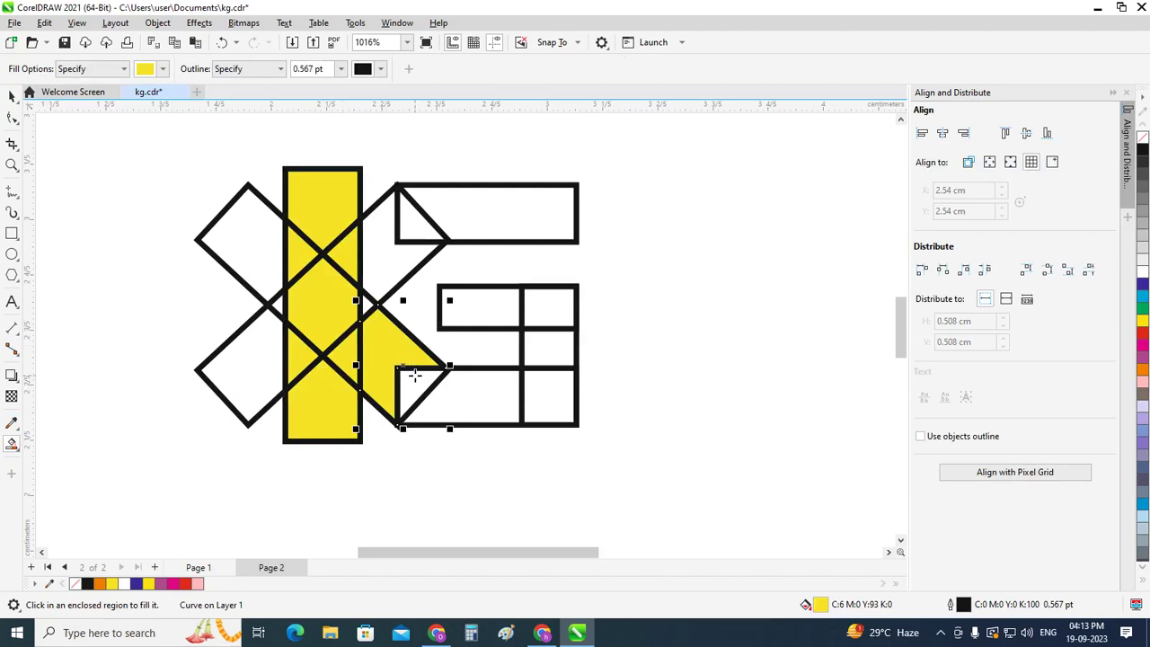
left_click(414, 376)
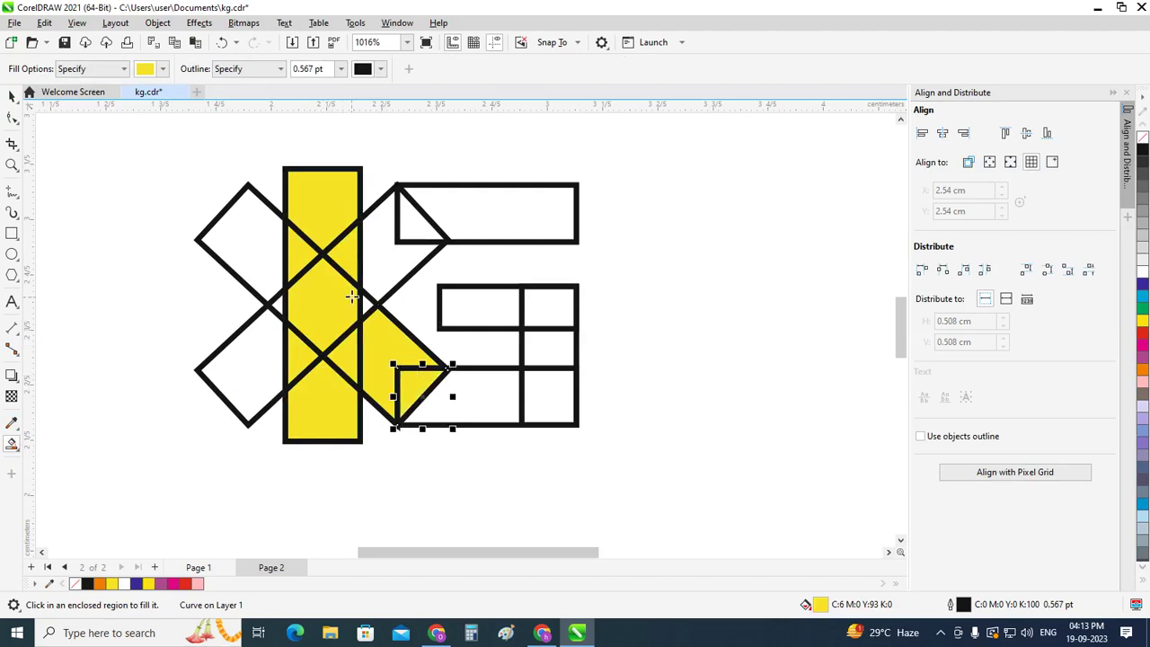
left_click(389, 265)
left_click(420, 220)
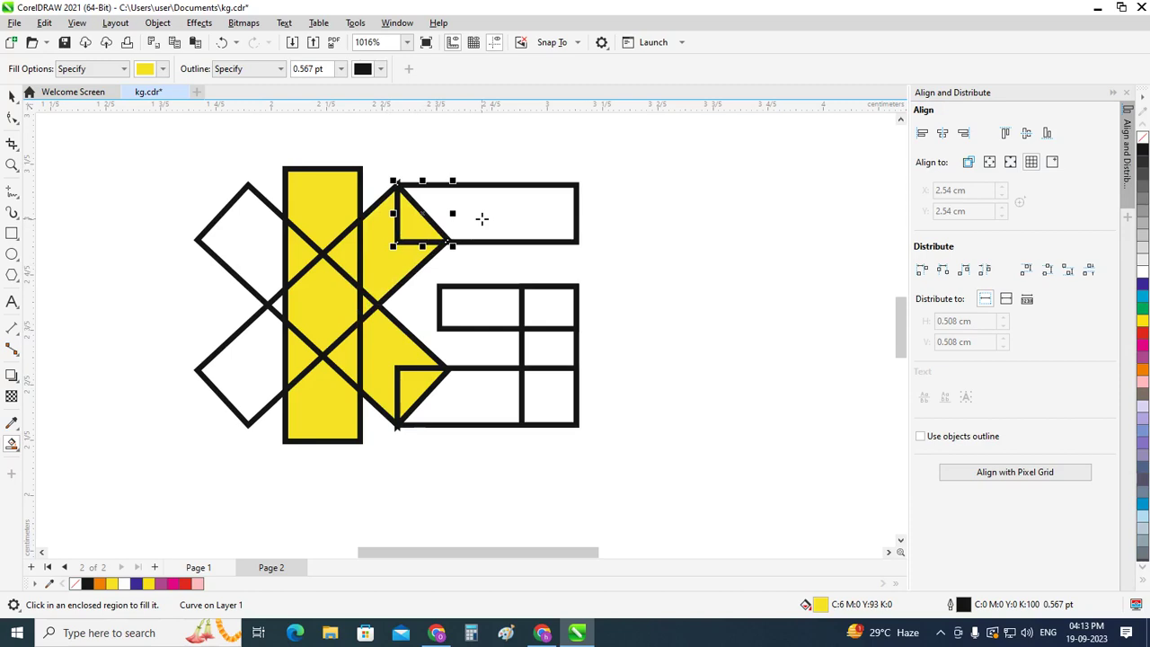
left_click(12, 96)
left_click(129, 280)
scroll(103, 282, "down", 1)
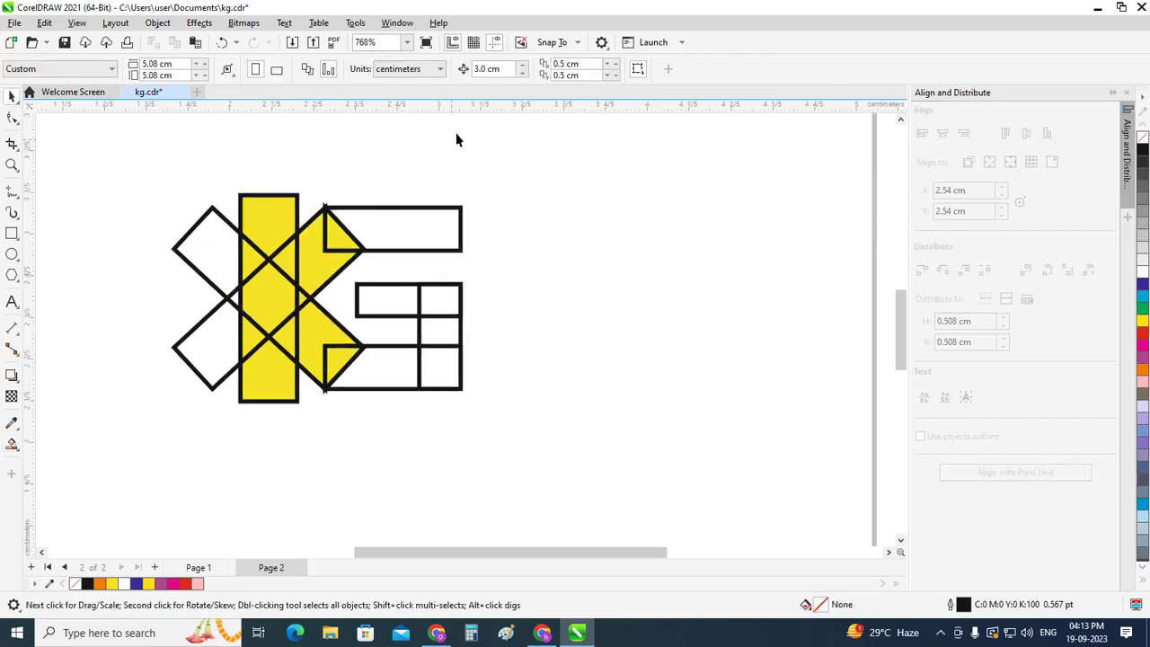
Undo a too-far nudge of a yellow piece and set the nudge distance to 2.0 cm.
left_click(269, 216)
key("Right")
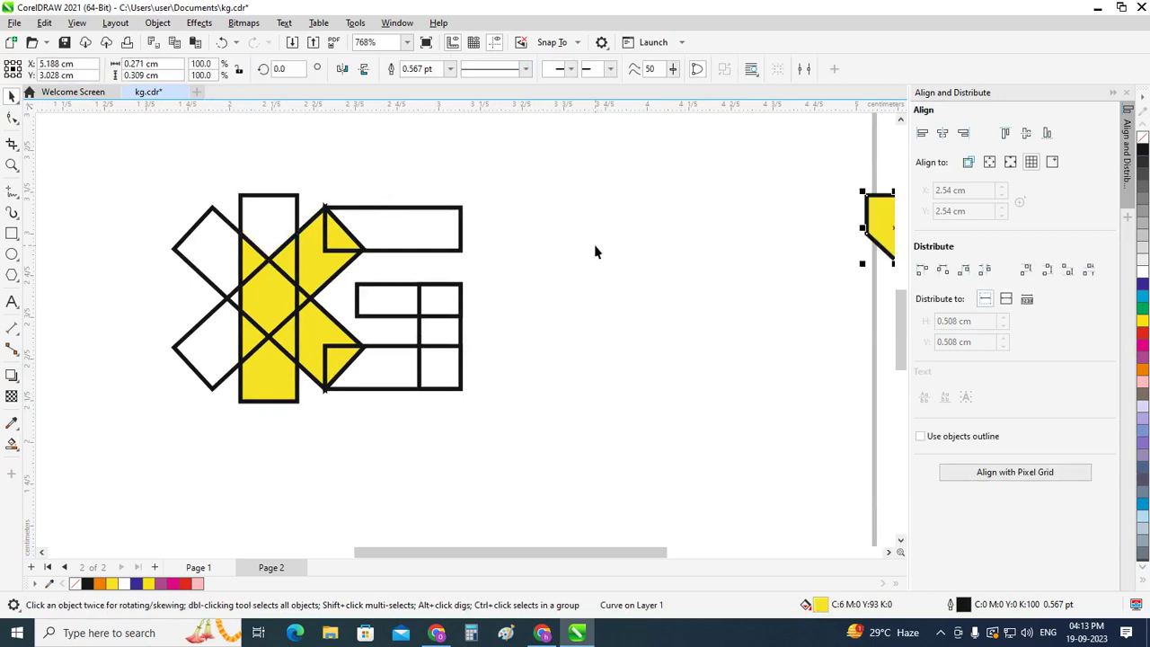
key("ctrl+z")
left_click(593, 261)
left_click(504, 70)
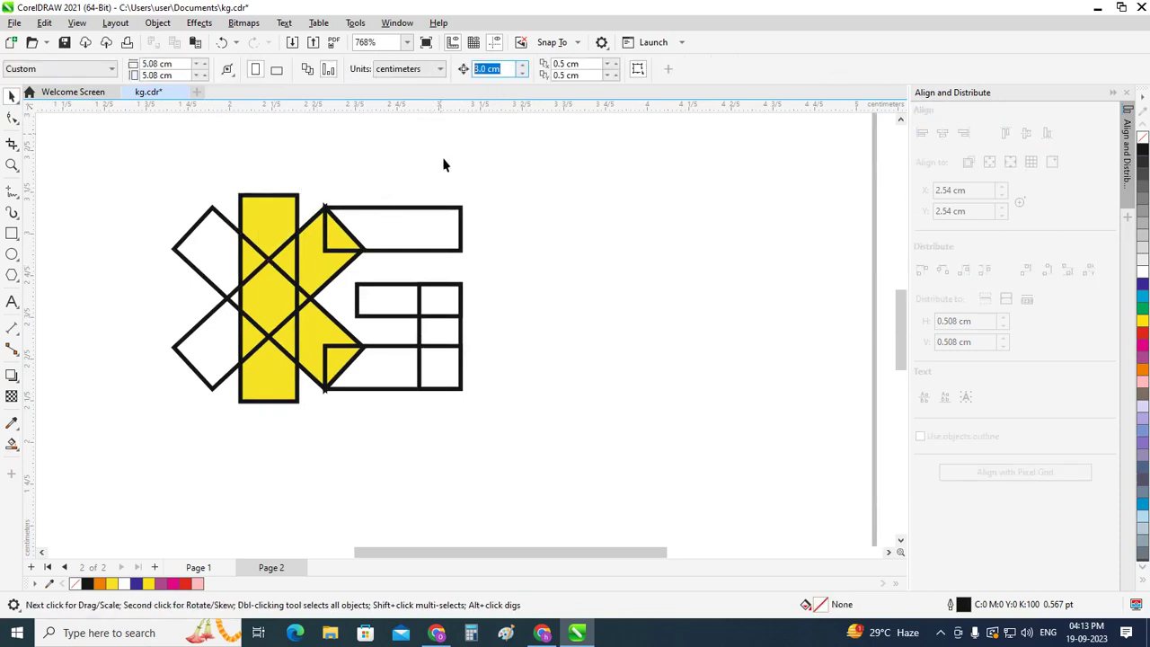
type("2")
key("Return")
scroll(124, 291, "down", 1)
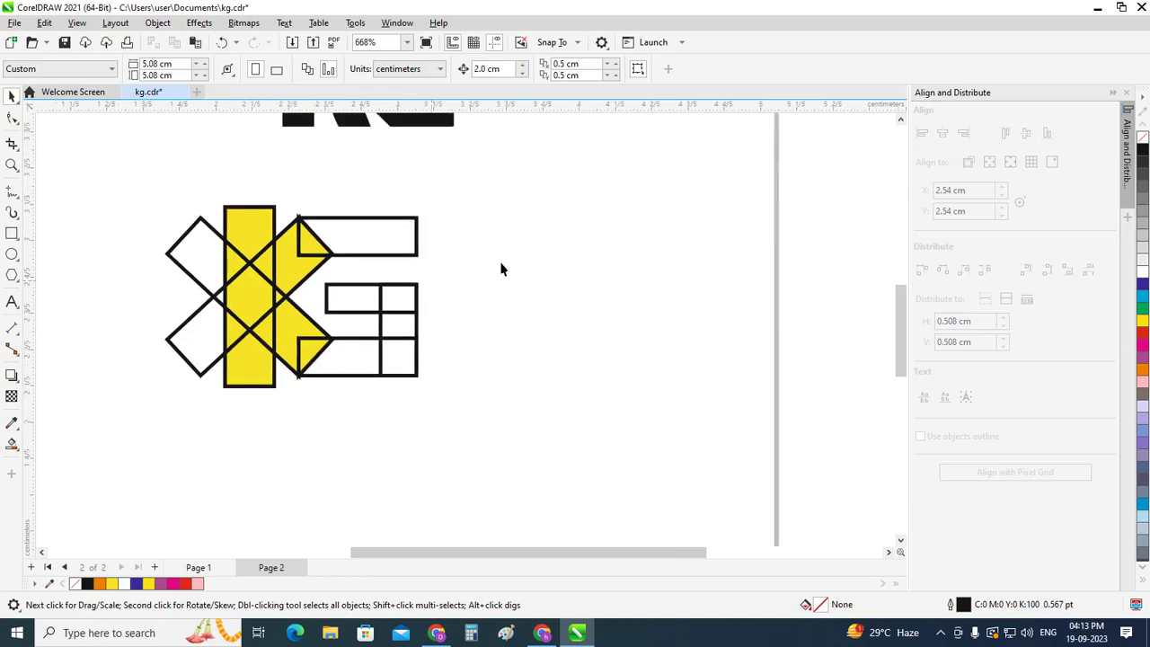
Nudge the top bar section, two triangles, a centre piece and the diamond 2 cm right.
left_click(251, 235)
key("Right")
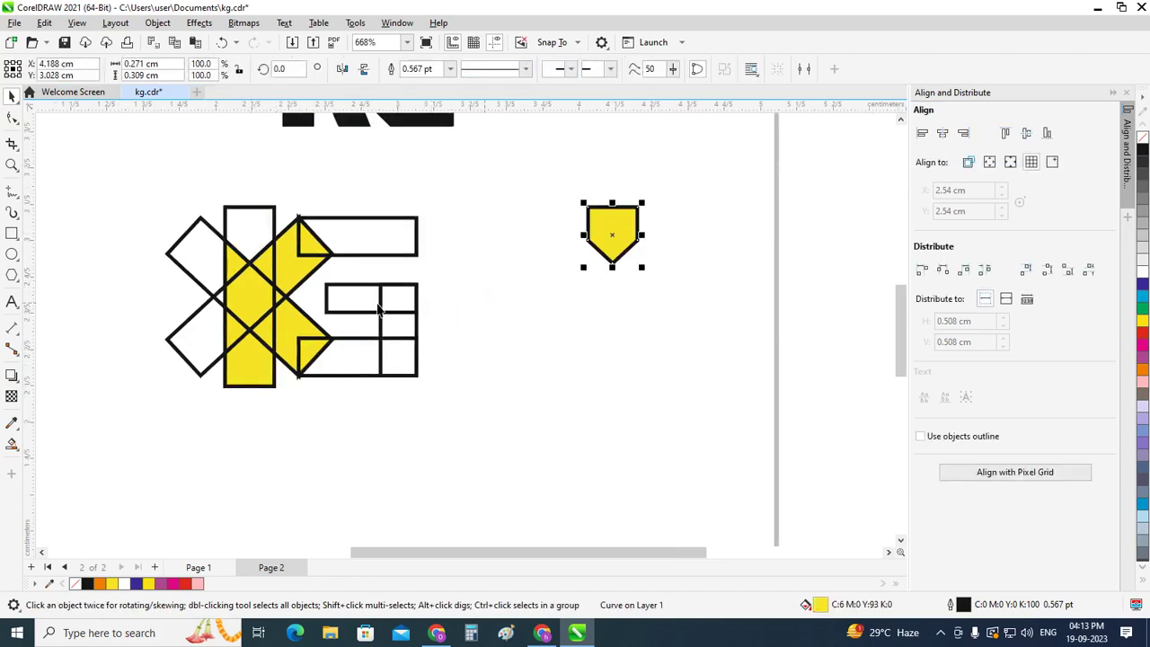
left_click(299, 274)
key("Right")
left_click(316, 249)
key("Right")
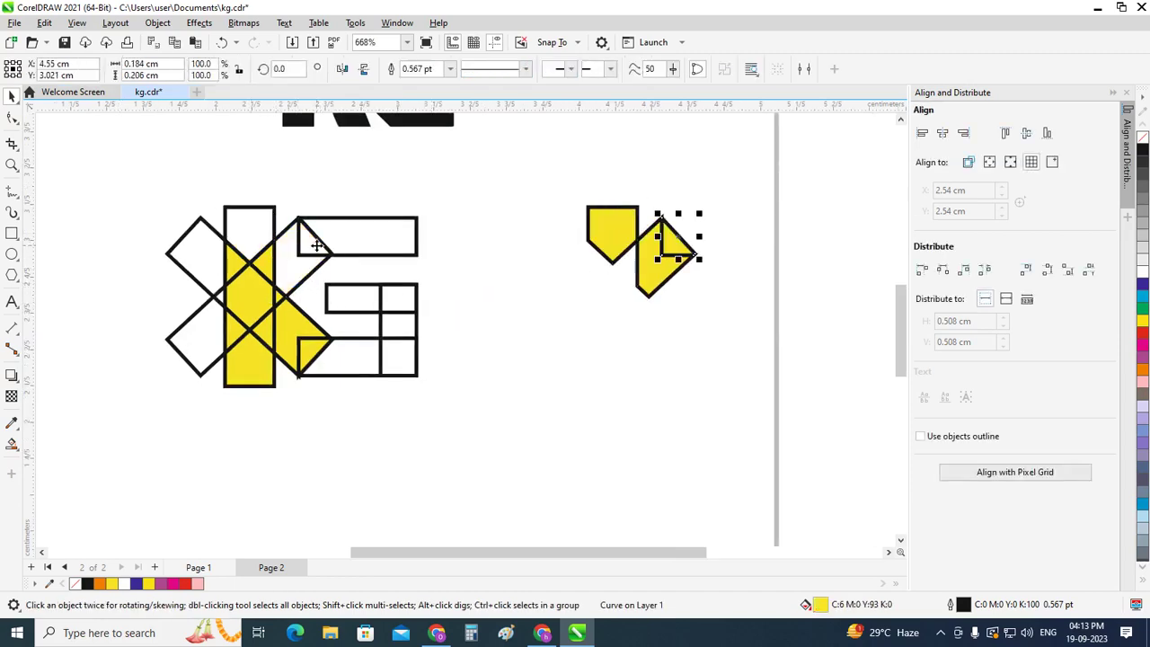
left_click(269, 270)
key("Right")
left_click(257, 288)
key("Right")
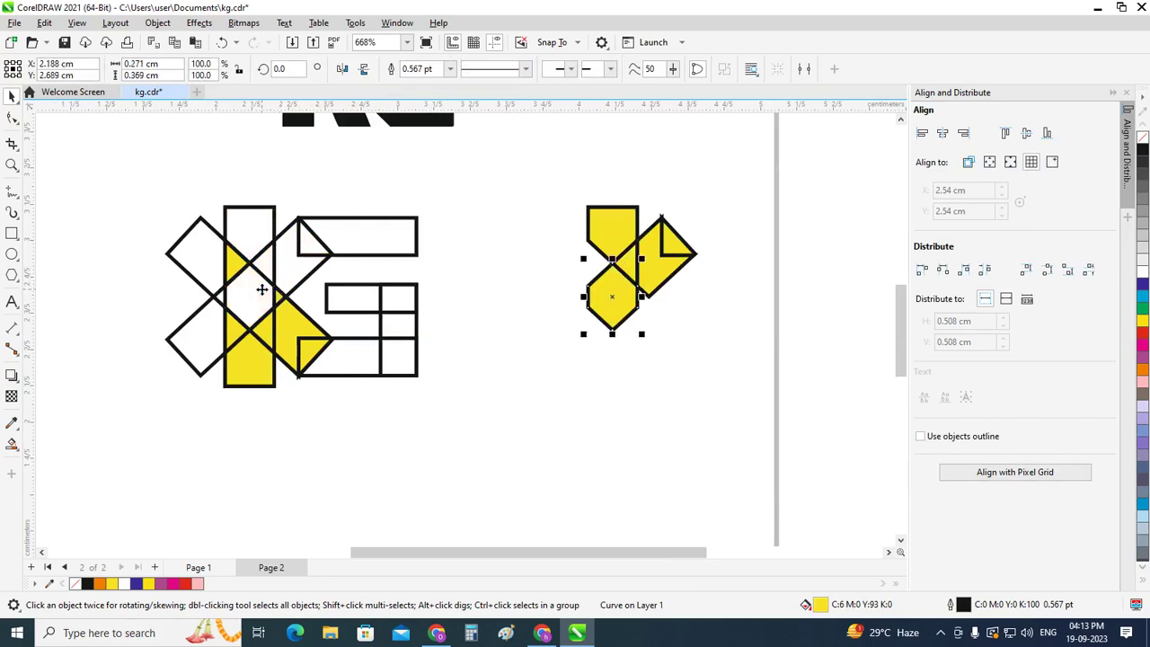
Nudge the arrow piece, bottom section and last two triangles 2 cm right, then deselect.
left_click(292, 328)
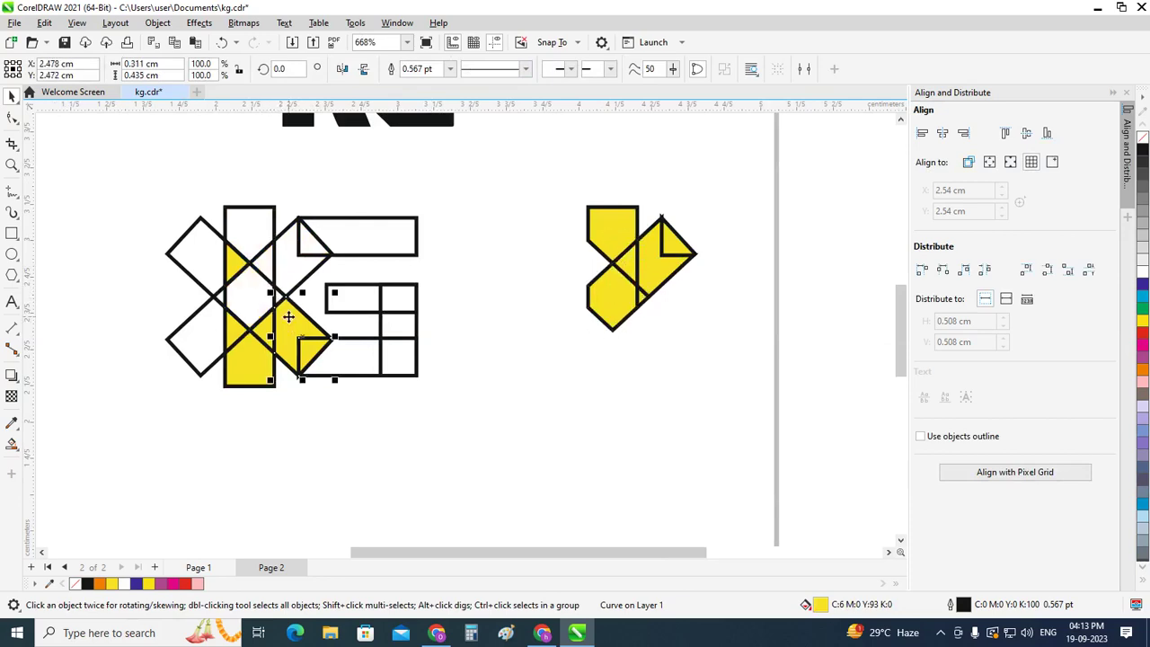
key("Right")
left_click(263, 343)
key("Right")
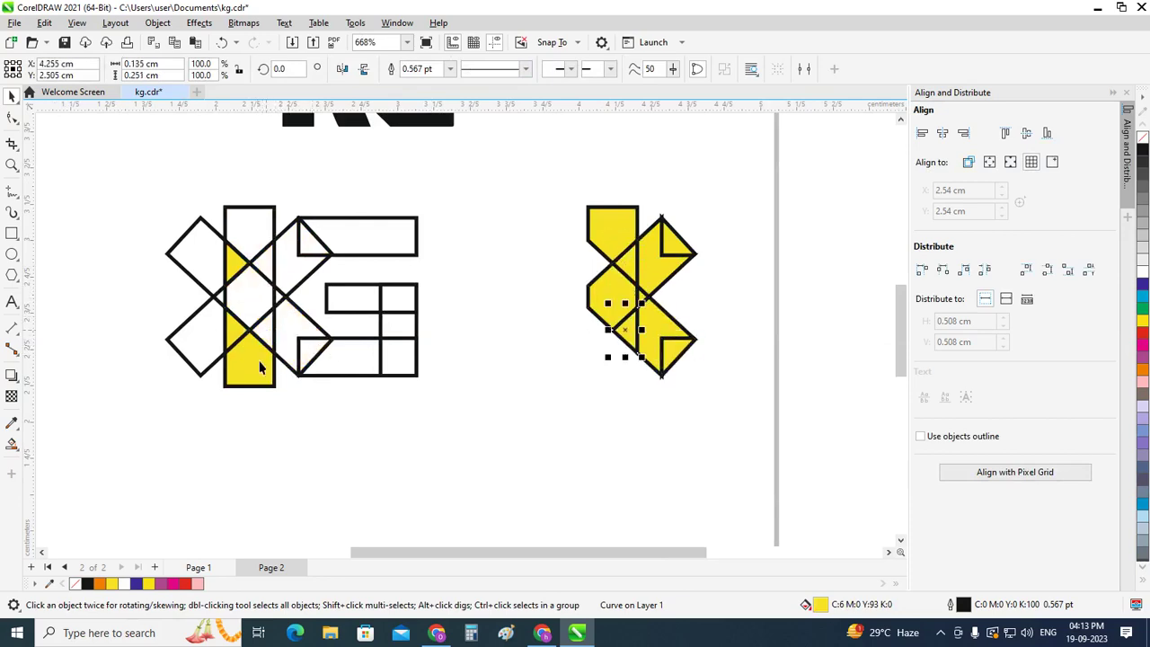
left_click(237, 334)
key("Right")
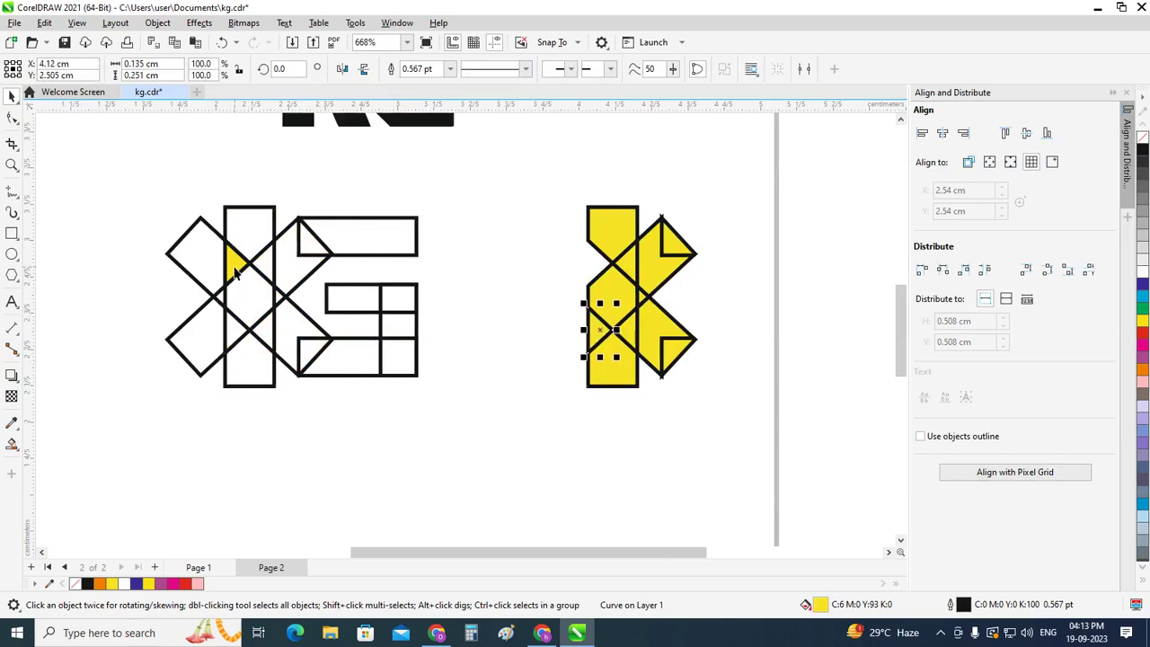
left_click(235, 269)
key("Right")
left_click(606, 172)
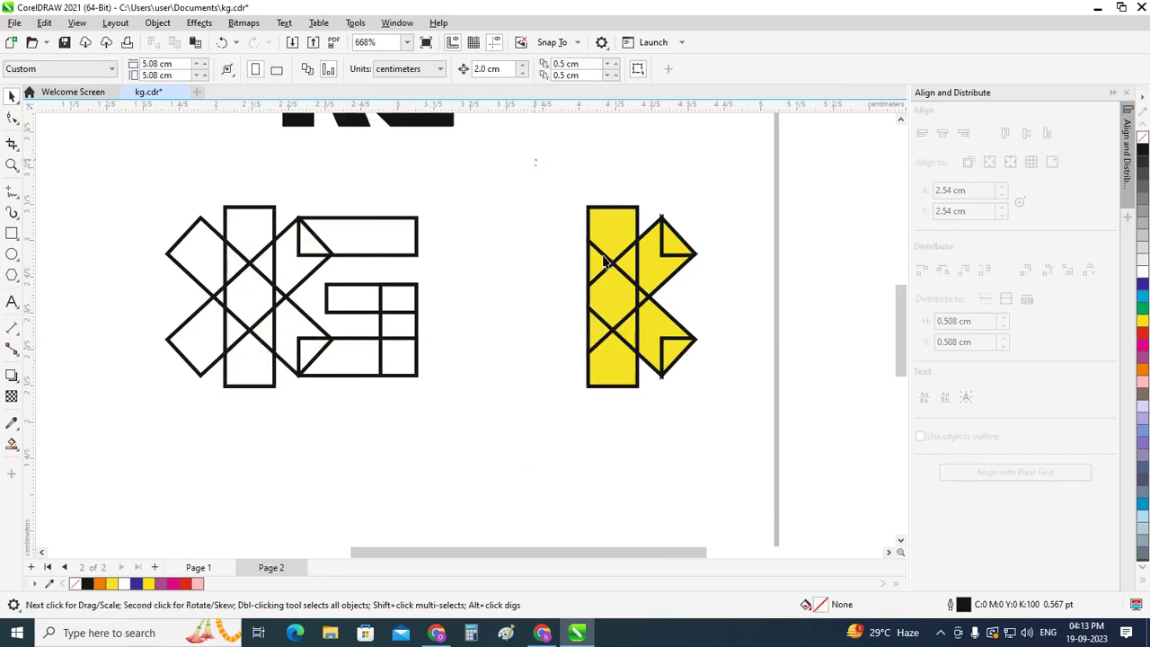
Weld the moved yellow pieces into a single K shape and fill it black.
left_click_drag(536, 160, 760, 442)
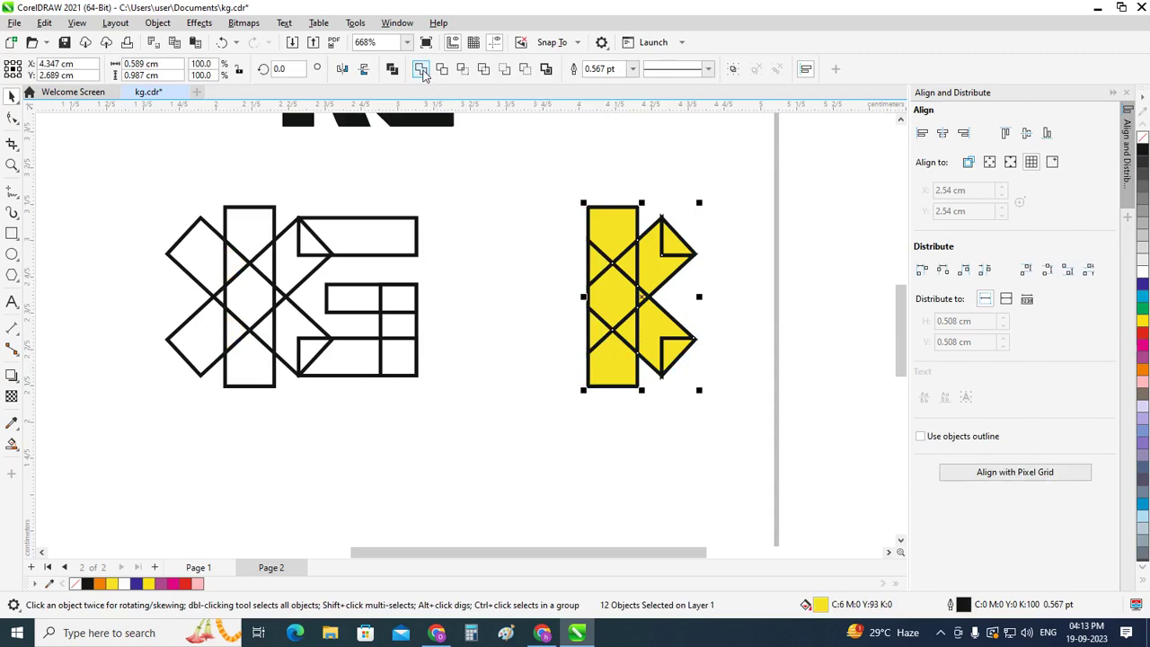
left_click(420, 68)
left_click(686, 192)
scroll(311, 308, "down", 1)
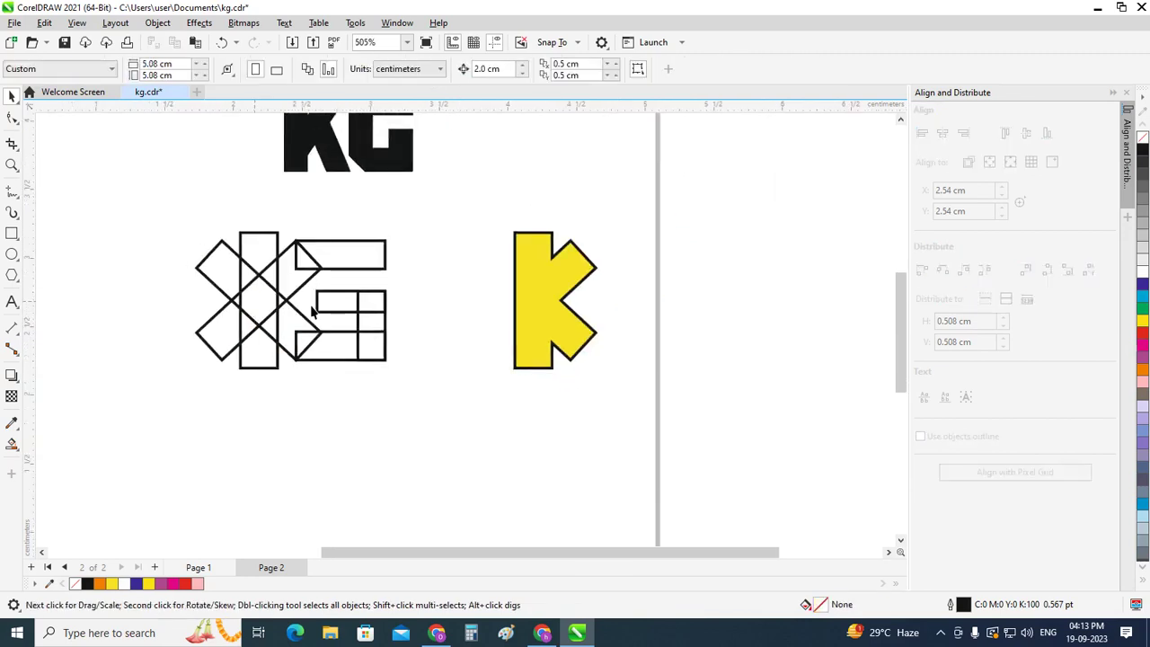
scroll(683, 347, "up", 1)
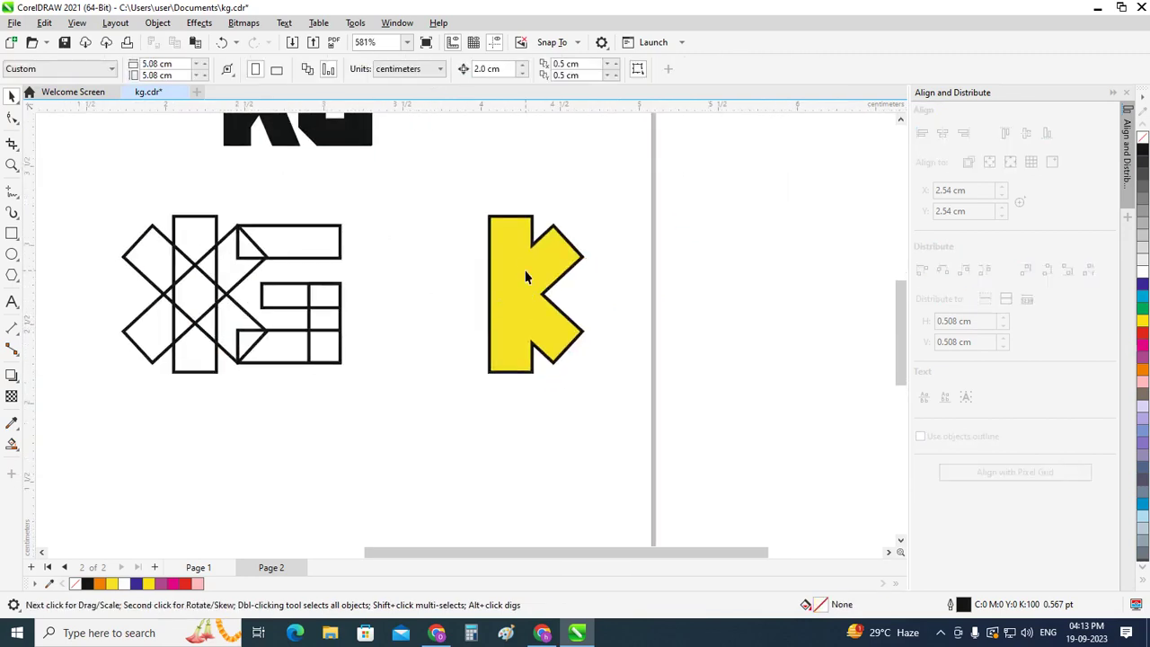
left_click(526, 277)
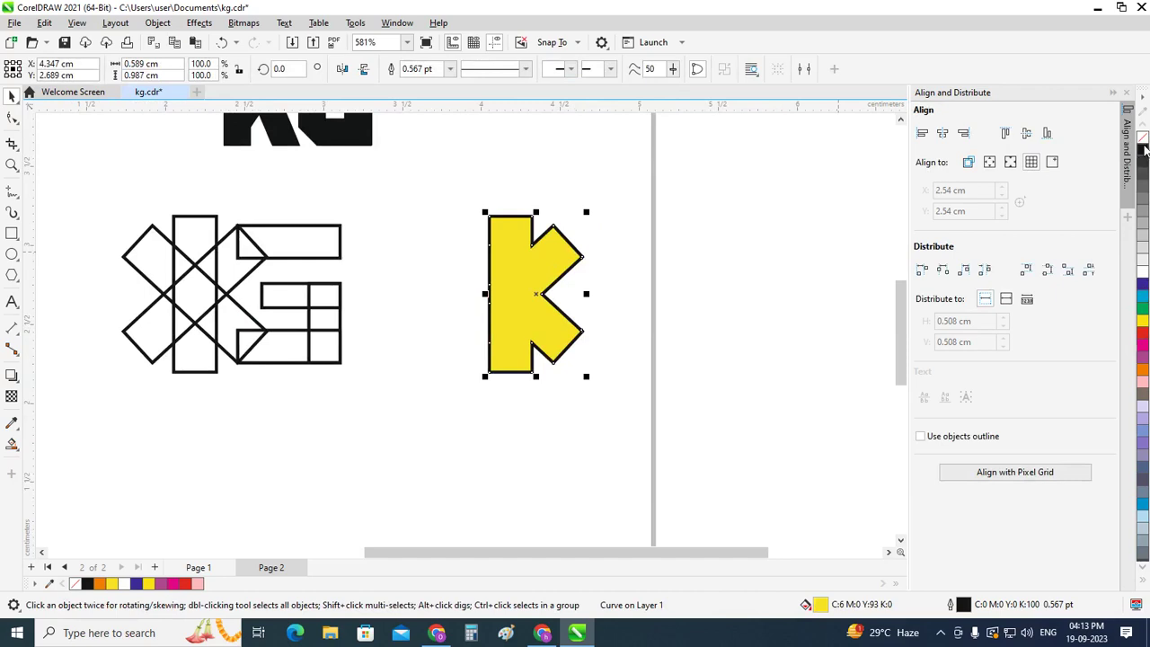
left_click(1142, 149)
left_click(778, 309)
Weld the four G shapes into one, nudge it 2 cm right and fill it yellow.
scroll(224, 298, "up", 1)
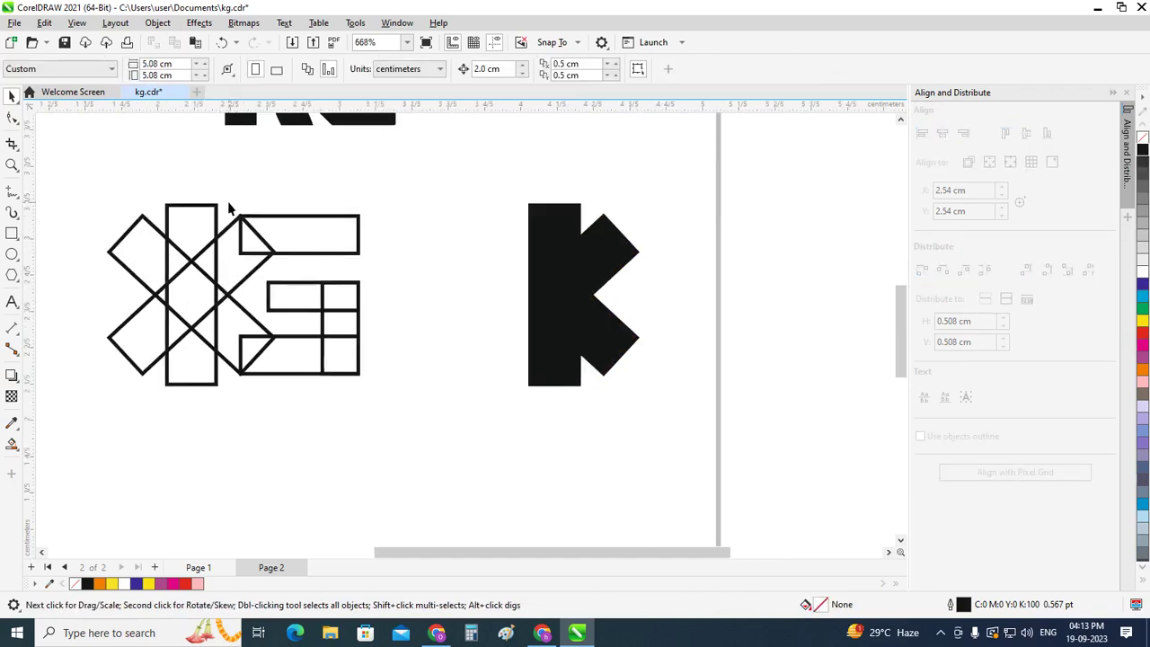
left_click_drag(229, 203, 424, 431)
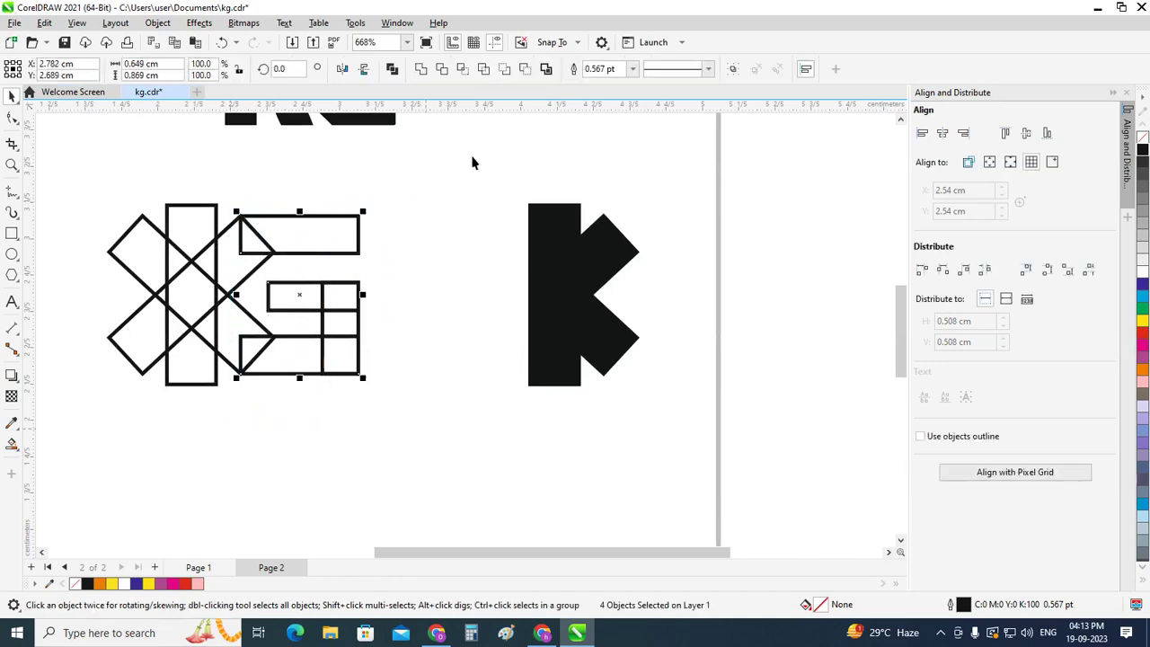
left_click(420, 68)
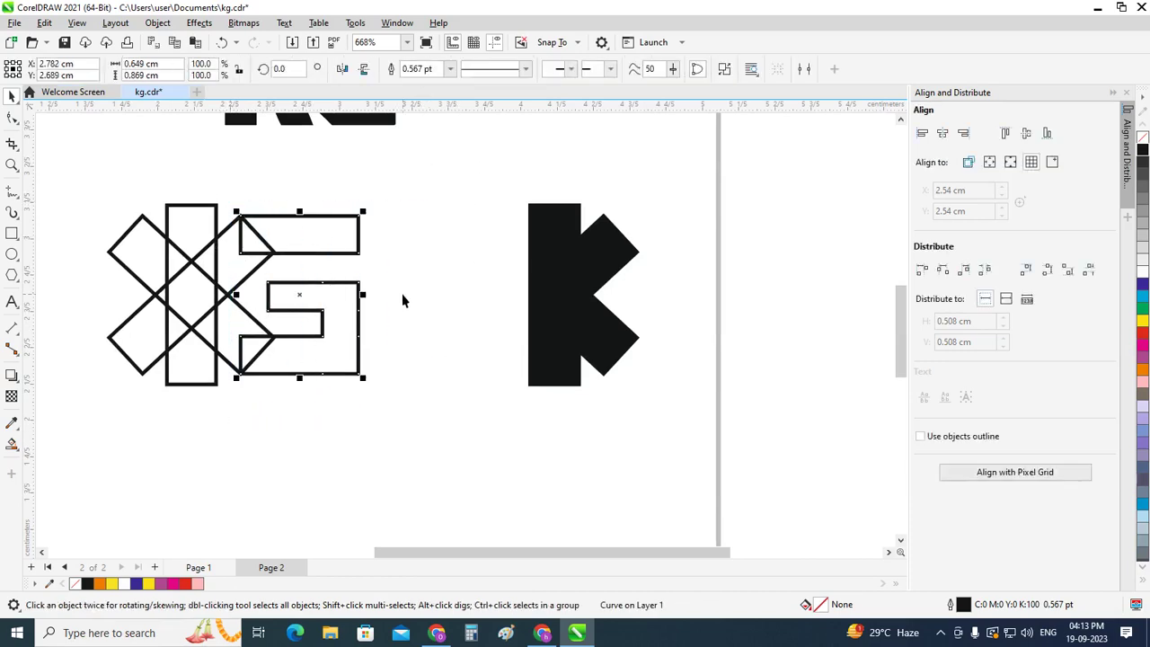
key("Right")
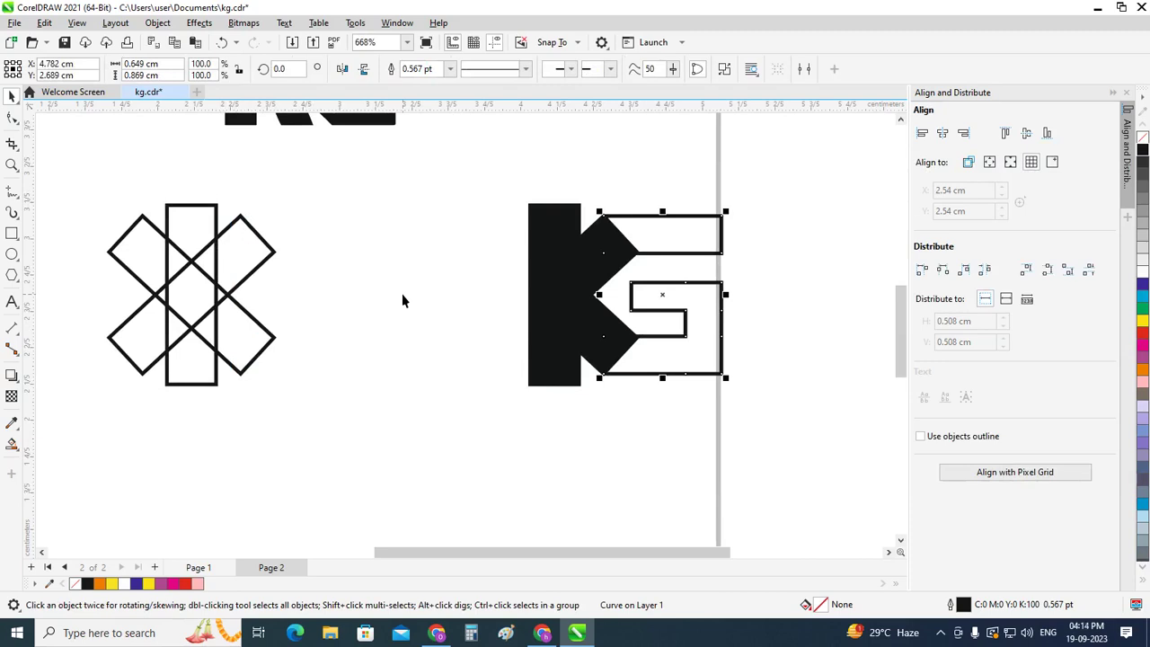
left_click(1142, 322)
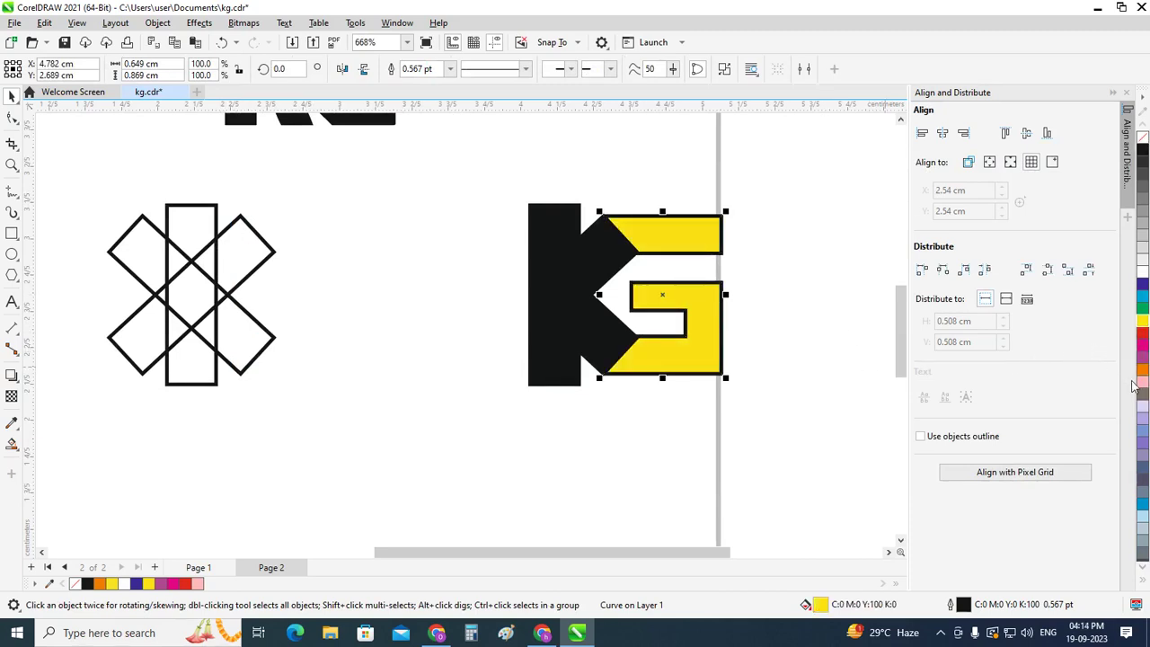
left_click(835, 326)
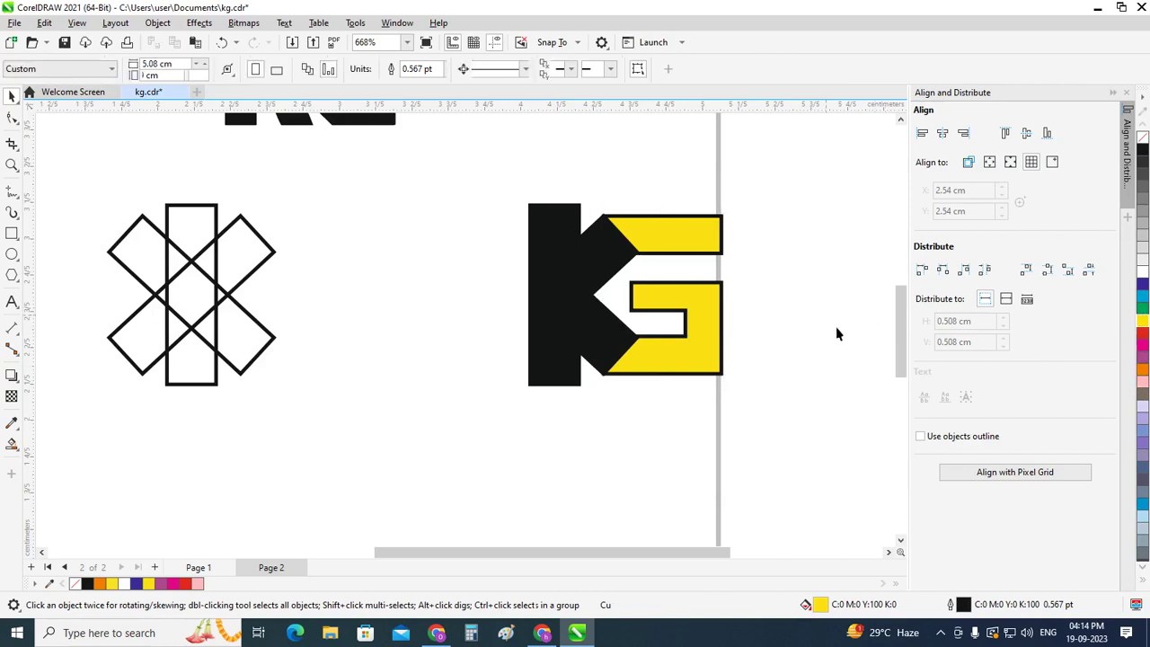
Delete the X pattern and the upper black KG lettering.
scroll(811, 342, "down", 1)
scroll(812, 349, "down", 1)
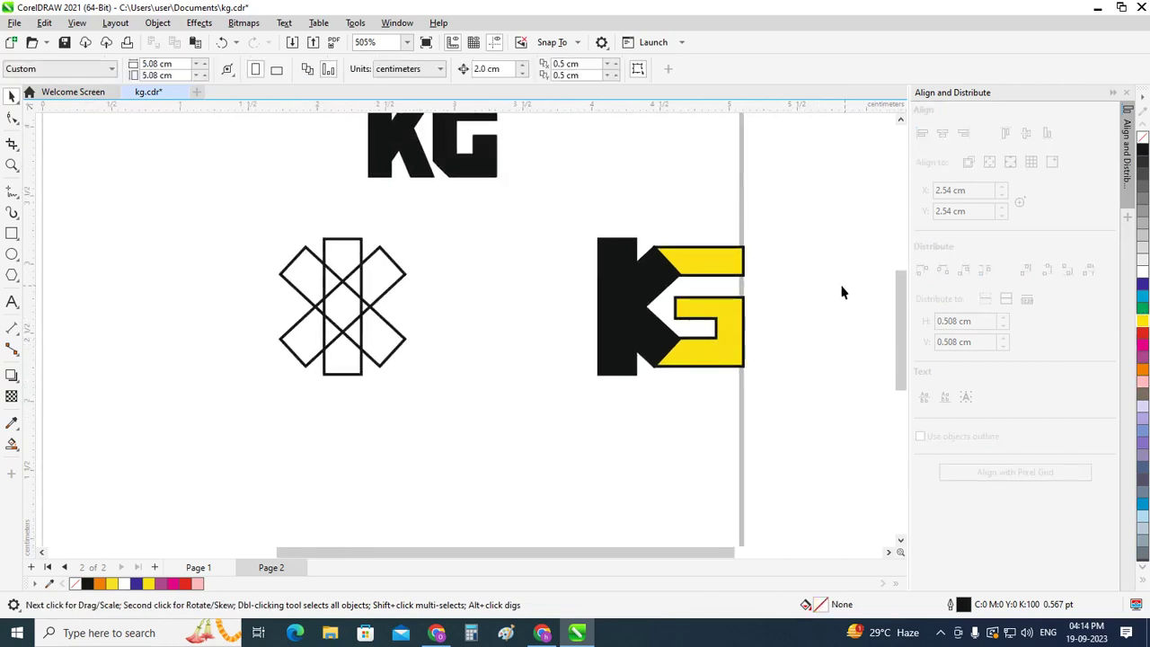
scroll(449, 303, "down", 2)
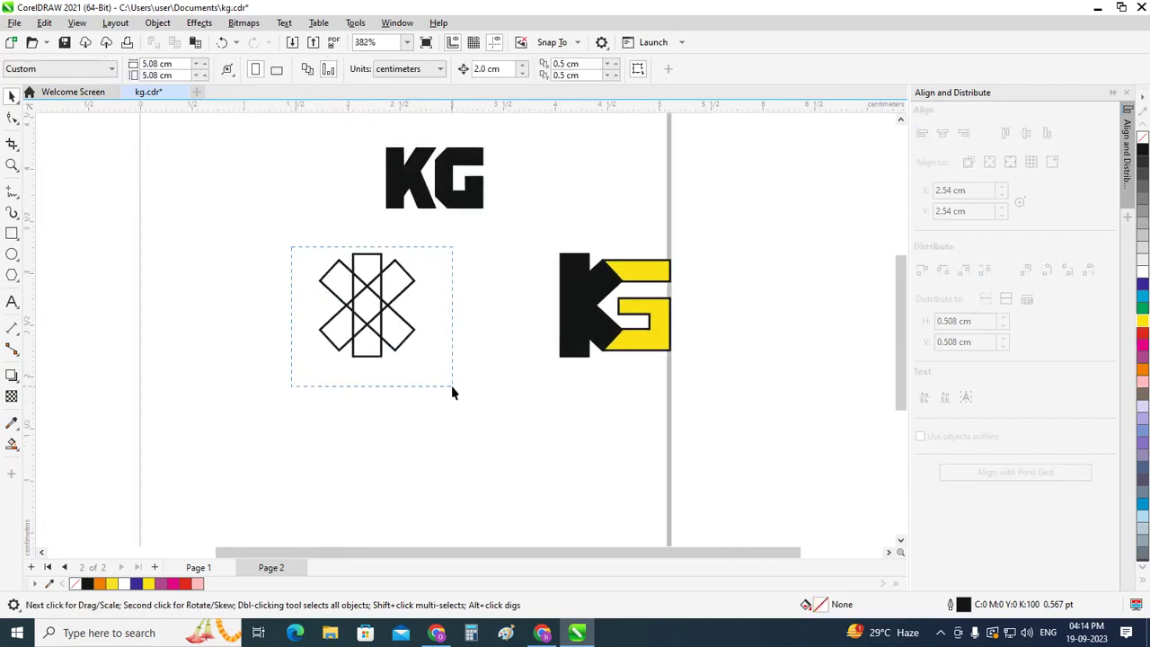
left_click_drag(452, 392, 454, 392)
key("Delete")
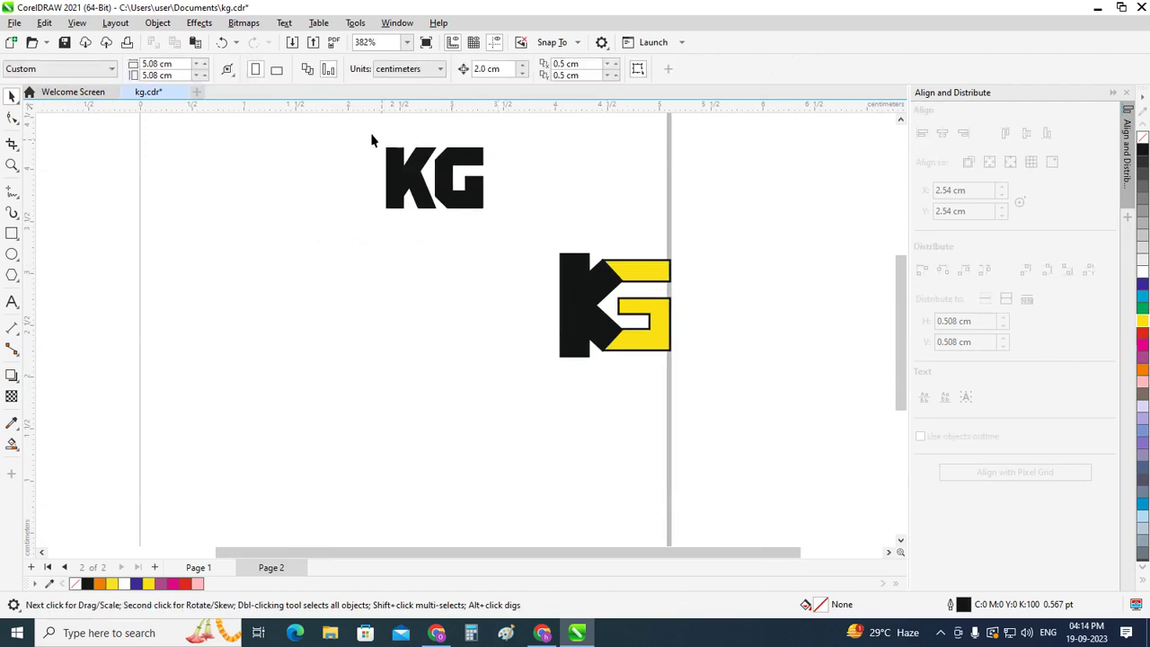
left_click_drag(373, 139, 501, 229)
key("Delete")
Select the black K and yellow G by clicking, then clear the selection.
scroll(651, 237, "up", 1)
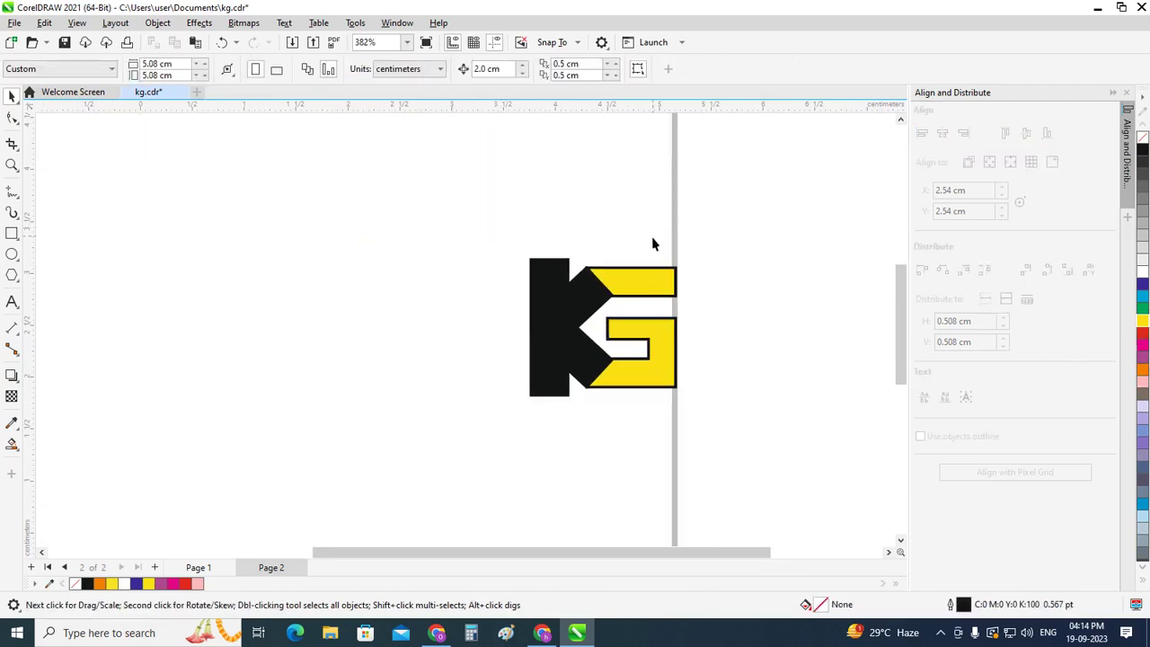
scroll(651, 237, "up", 3)
left_click(561, 324)
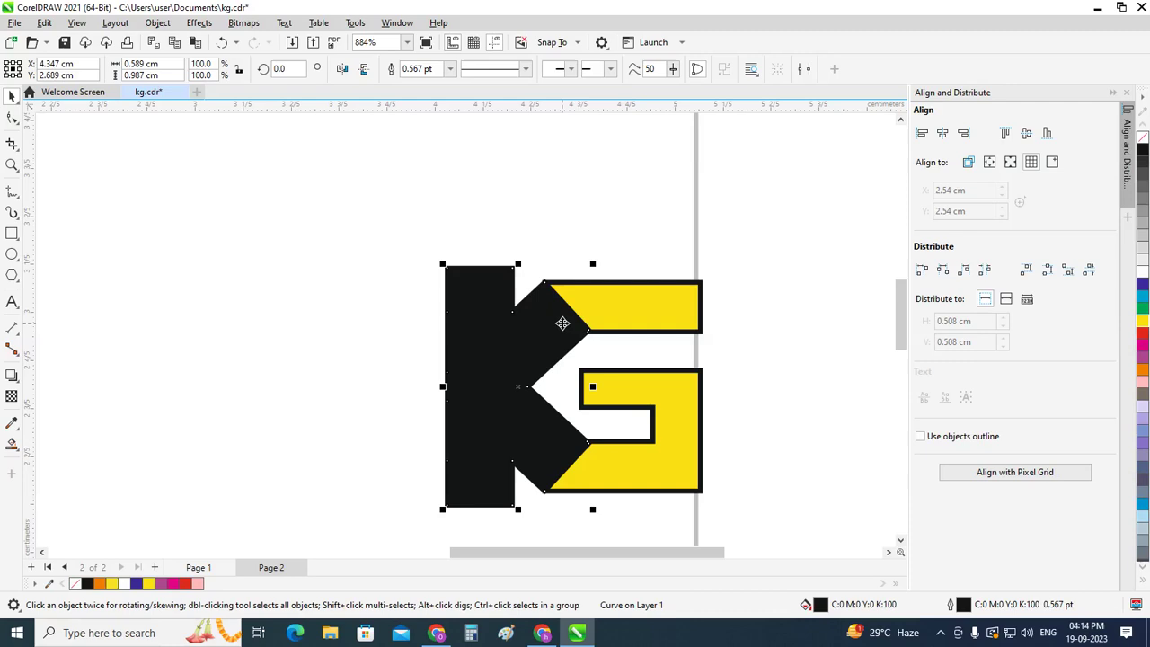
left_click(640, 290)
scroll(611, 318, "up", 1)
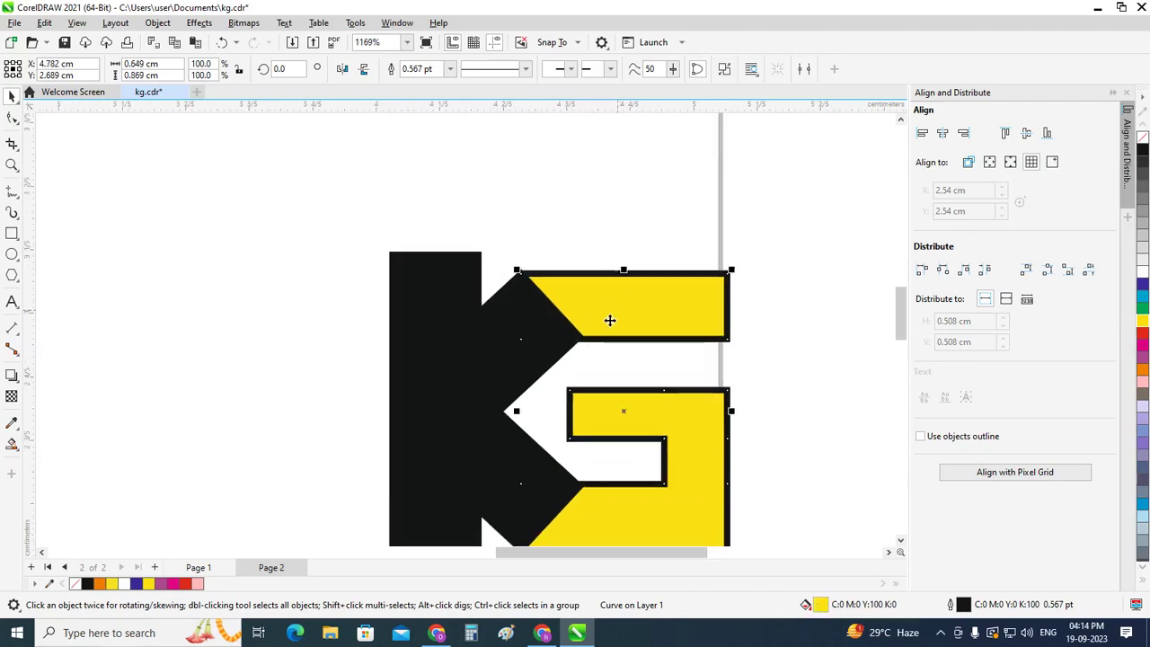
scroll(611, 318, "up", 1)
scroll(509, 327, "up", 1)
left_click(454, 299, "shift")
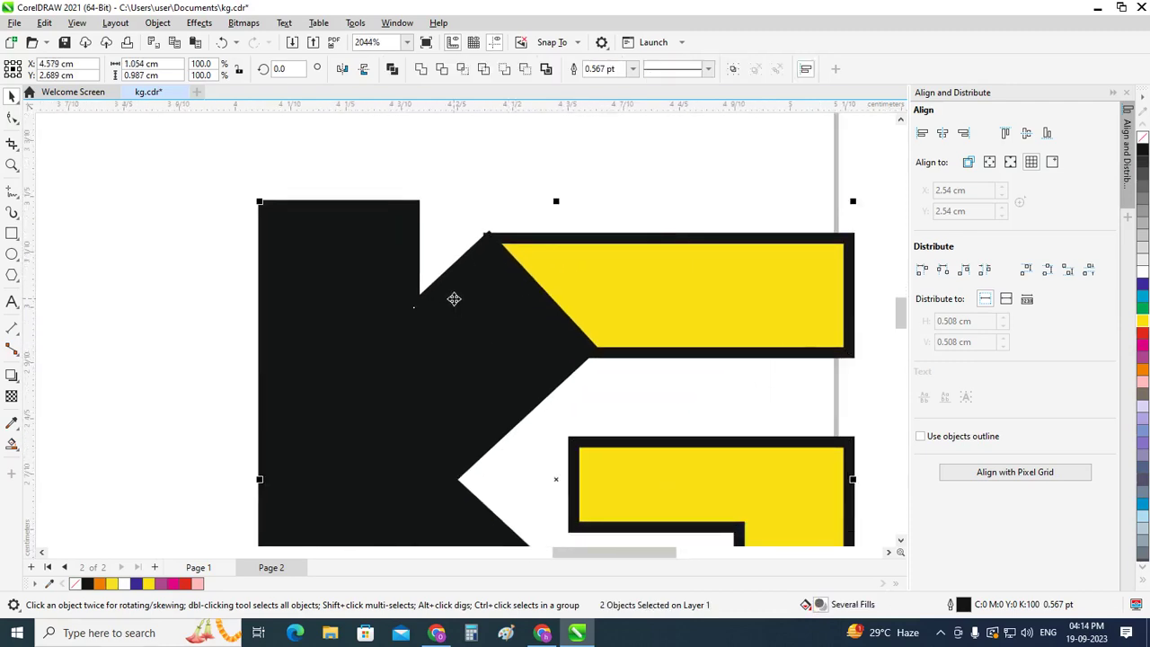
scroll(454, 299, "down", 1)
scroll(454, 299, "down", 1)
scroll(454, 299, "down", 1)
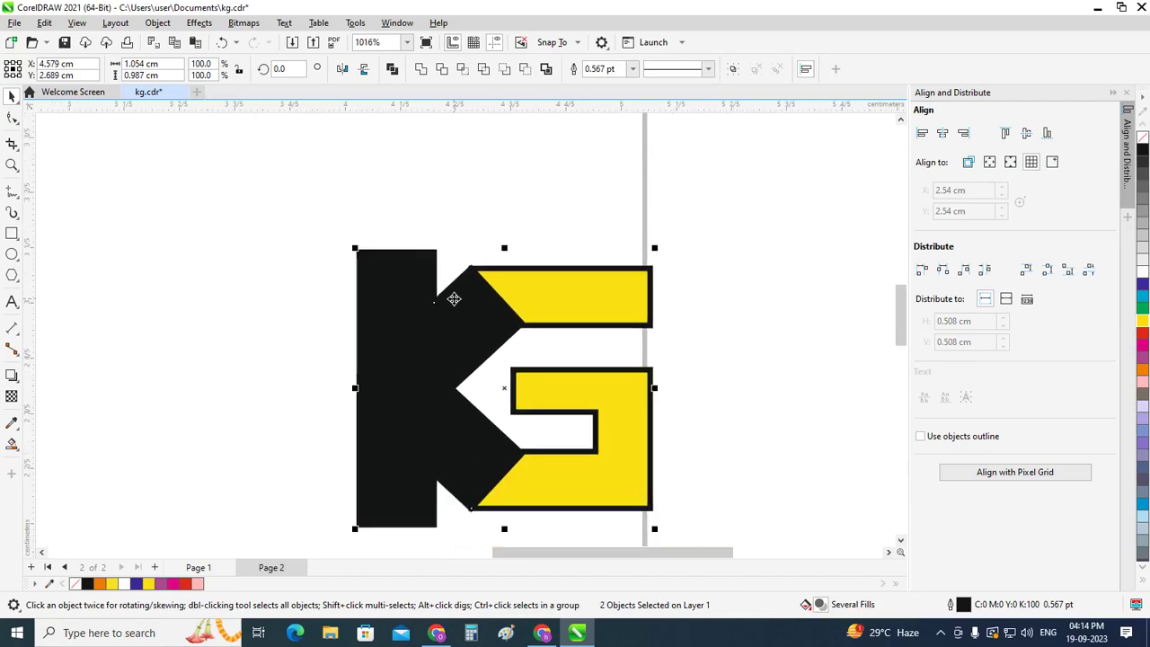
left_click(774, 377)
Marquee-select the K and G and group them with Ctrl+G.
scroll(512, 440, "down", 1)
scroll(488, 461, "down", 1)
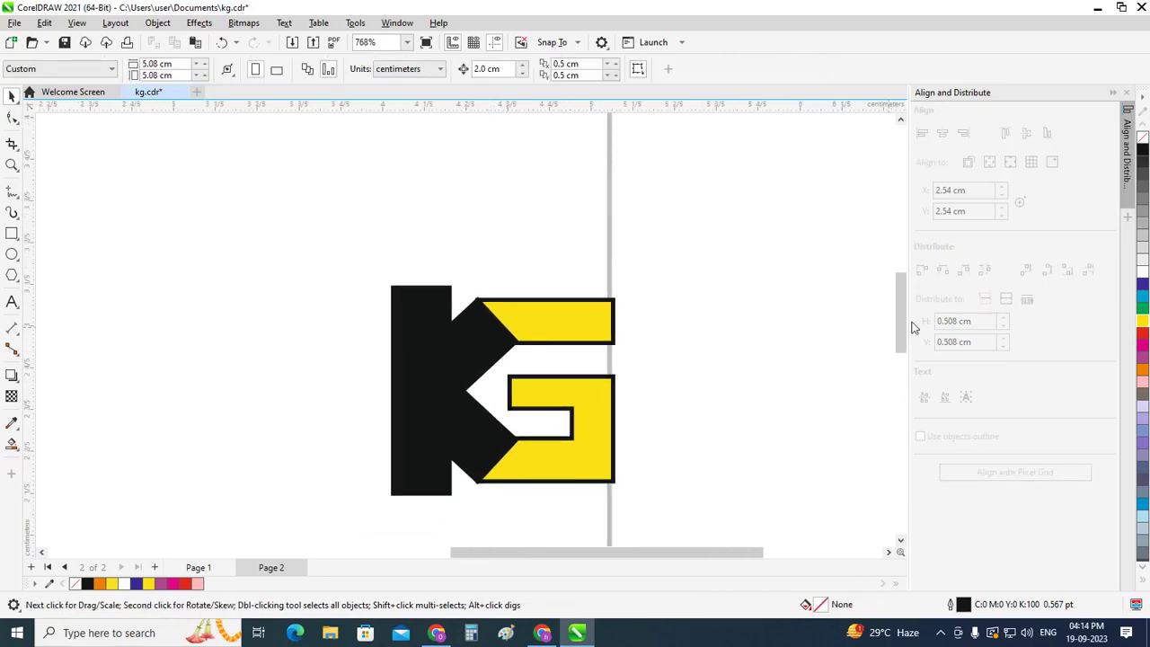
scroll(901, 319, "down", 1)
scroll(901, 320, "down", 1)
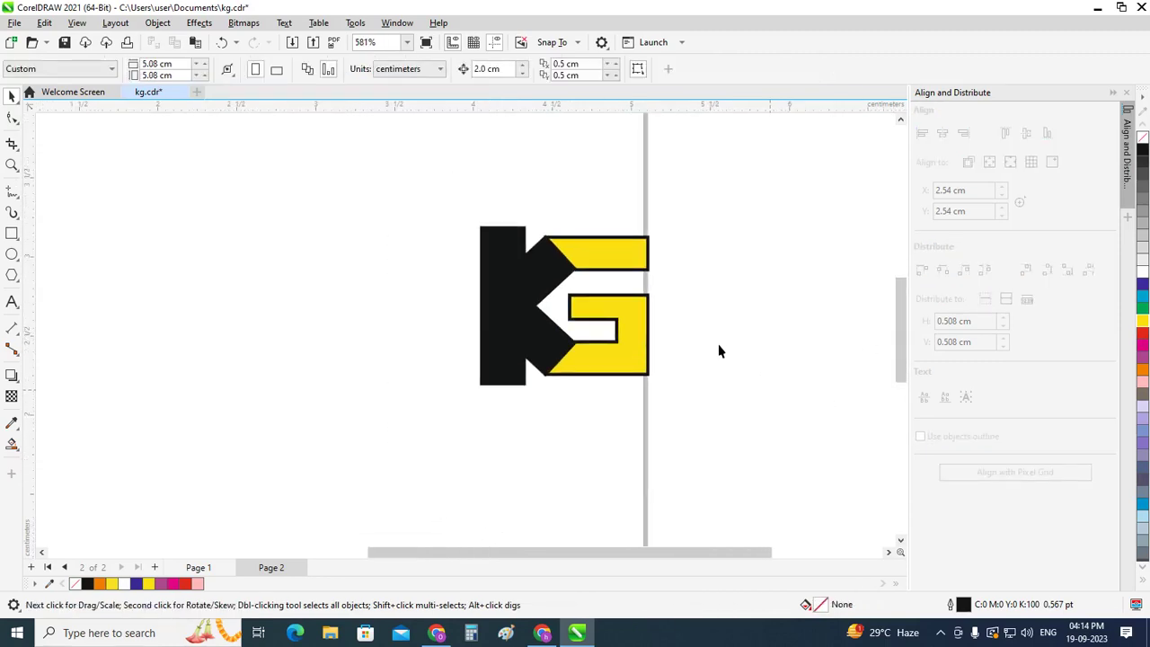
scroll(718, 352, "down", 1)
left_click_drag(419, 192, 763, 441)
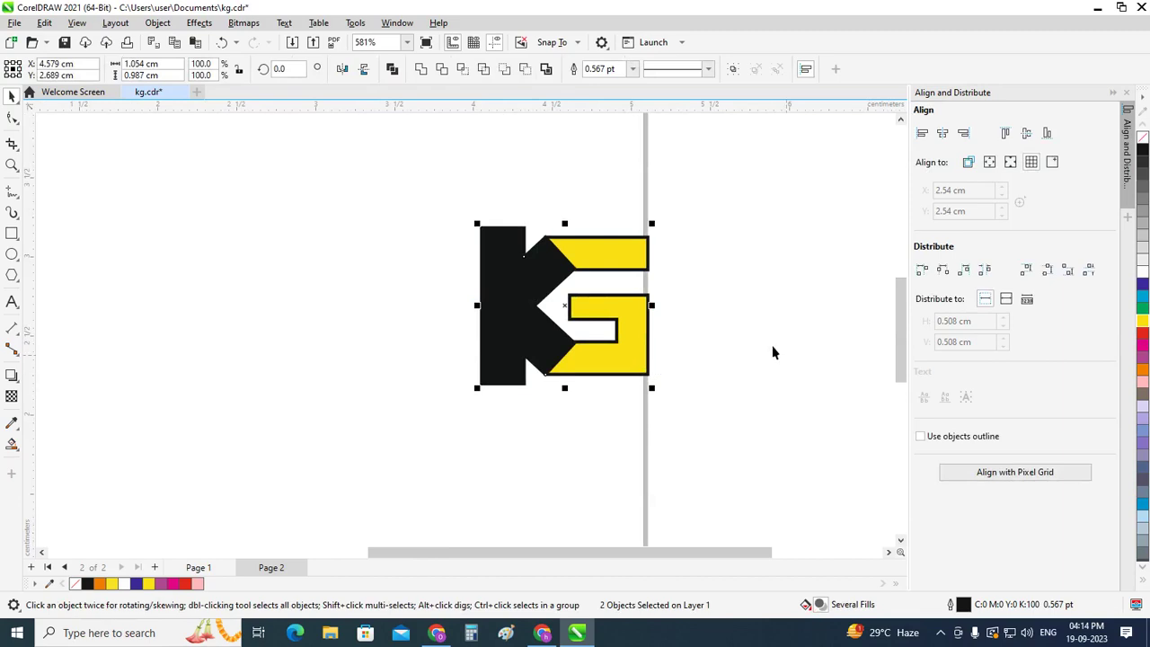
key("ctrl+g")
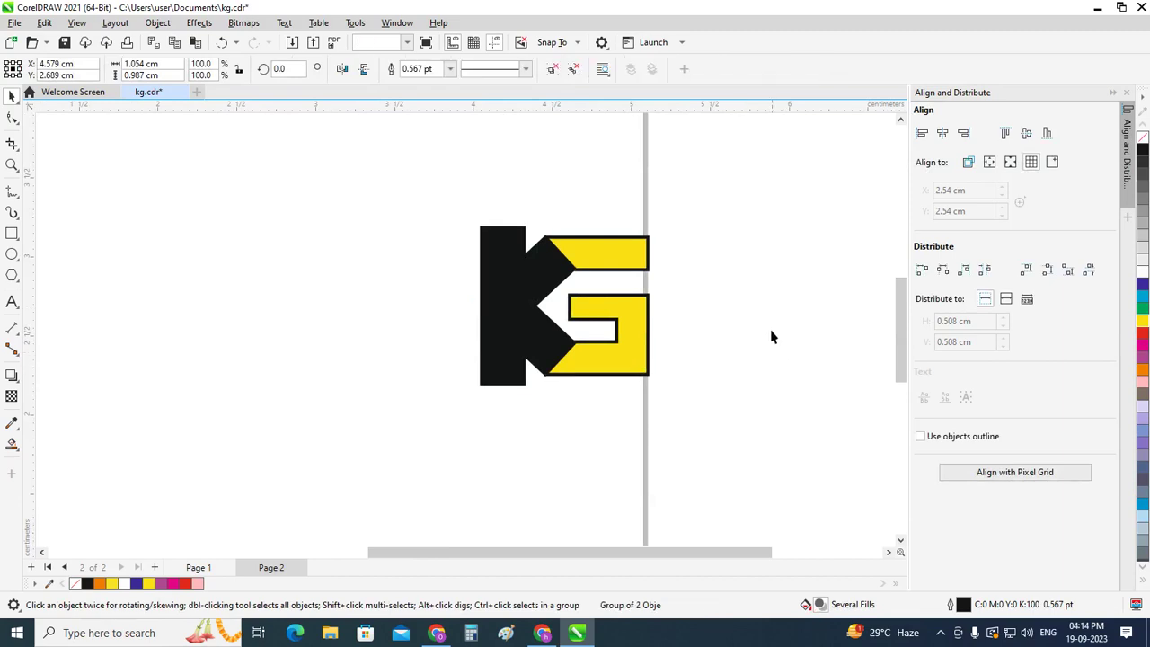
left_click(738, 341)
left_click(606, 368)
left_click(352, 227)
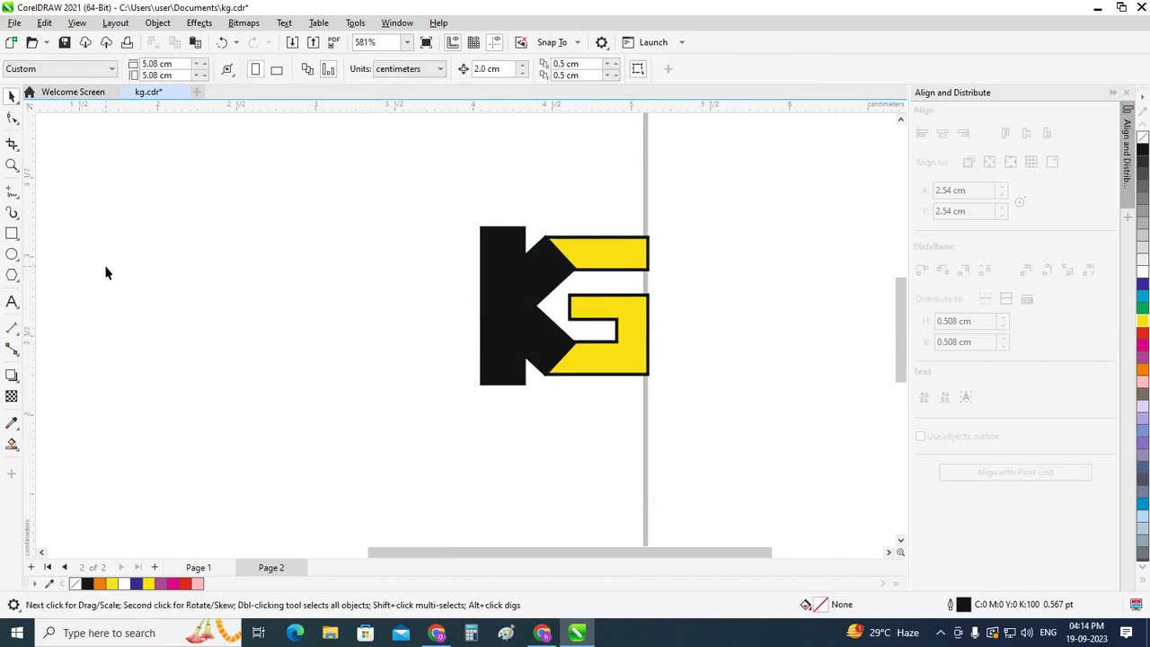
left_click(12, 233)
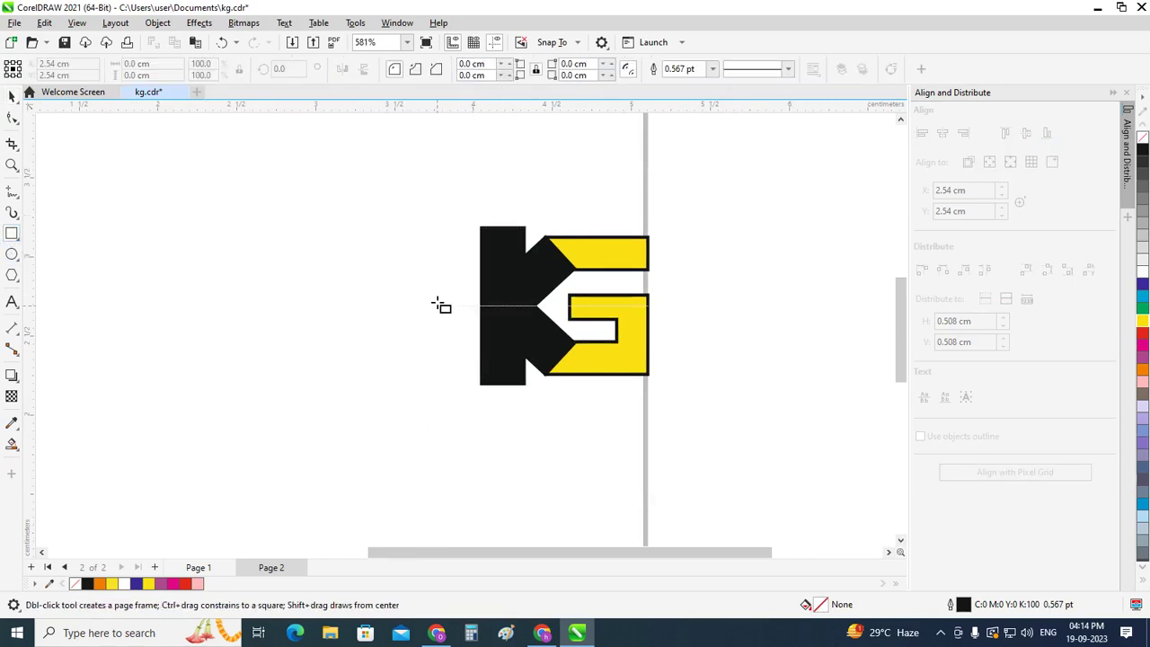
mouse_move(432, 306)
left_mouse_down()
mouse_move(473, 324)
mouse_move(458, 324)
left_mouse_up()
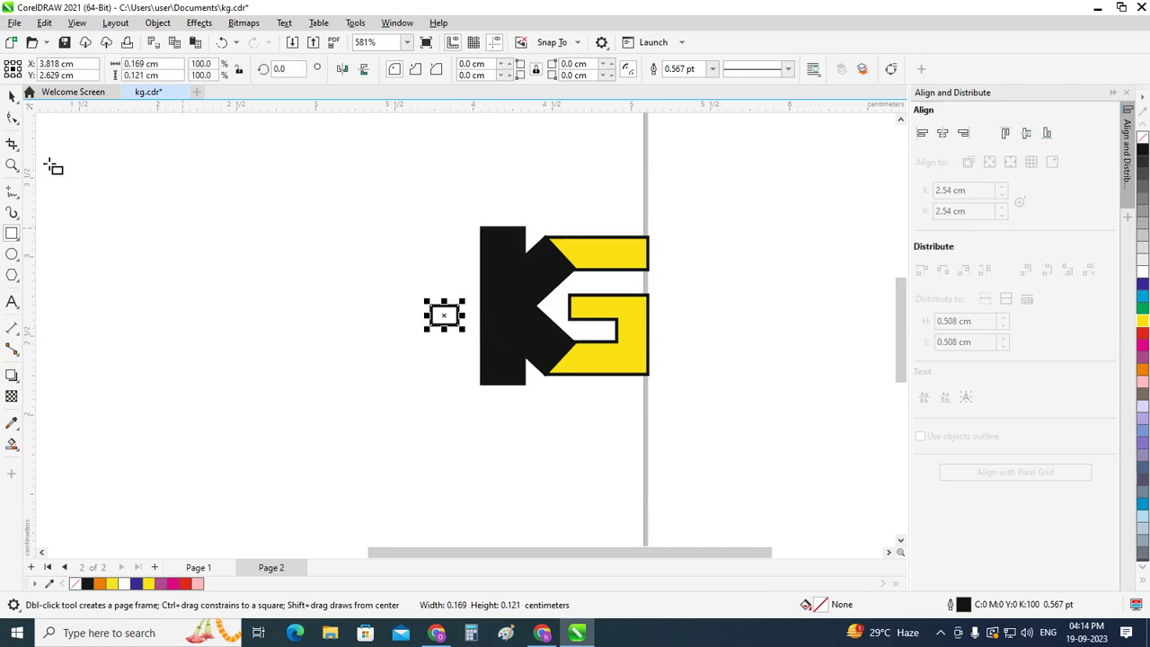
left_click(12, 96)
scroll(449, 324, "up", 1)
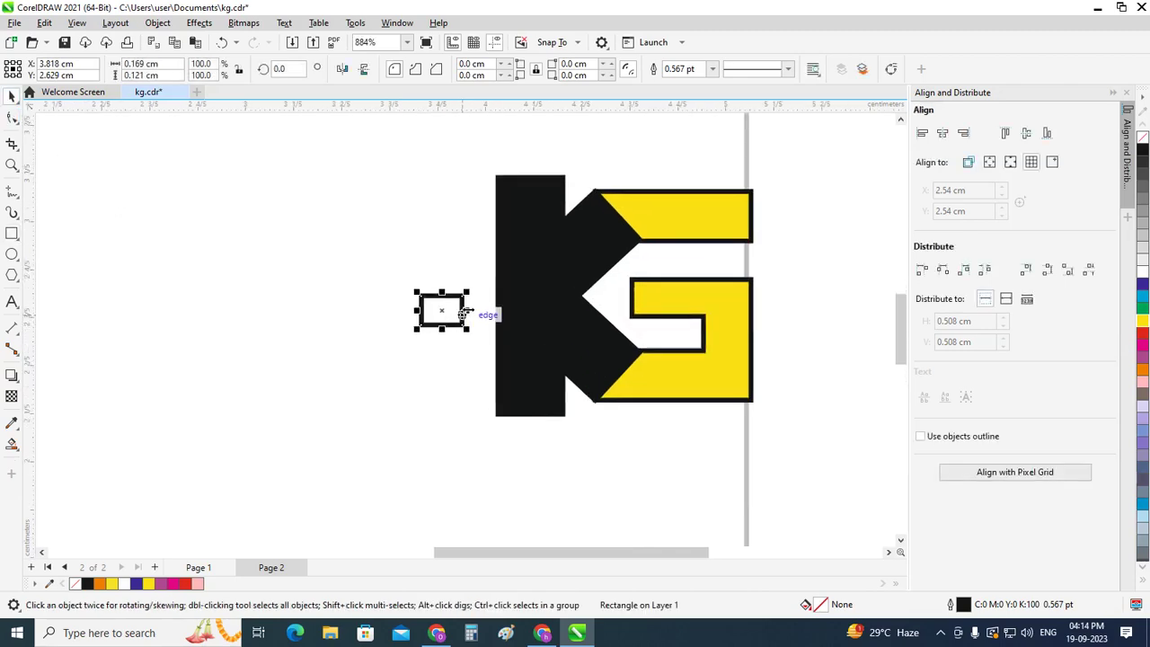
left_click_drag(475, 311, 456, 311)
mouse_move(437, 309)
left_mouse_down()
mouse_move(453, 315)
mouse_move(450, 420)
left_mouse_up()
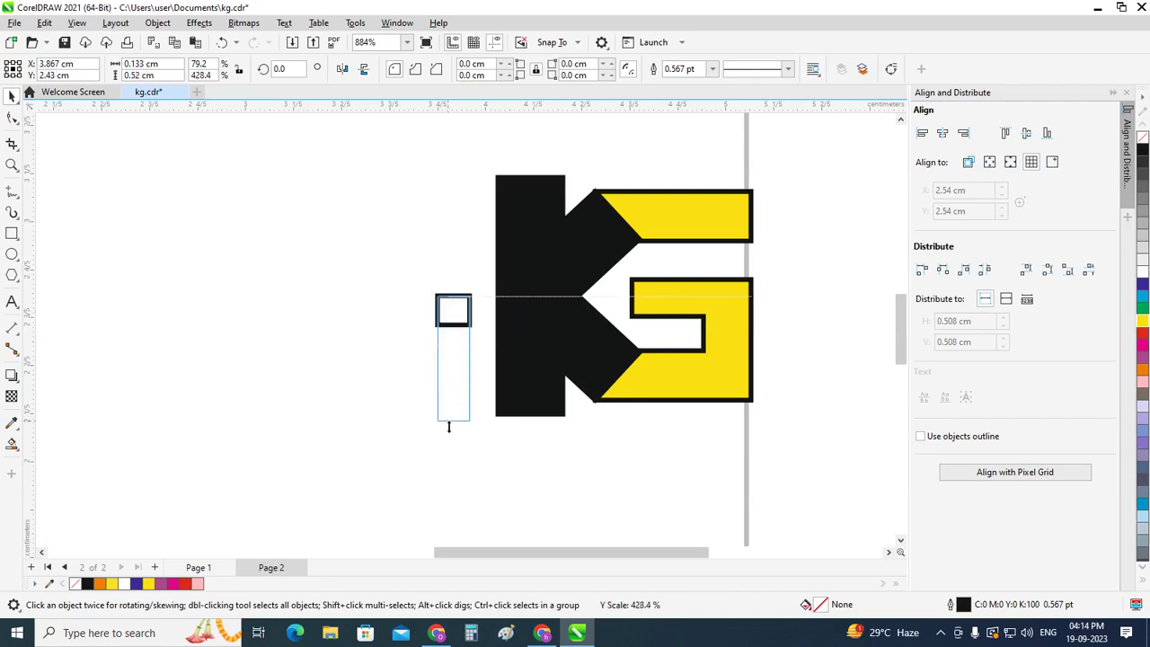
scroll(223, 331, "down", 1)
key("Delete")
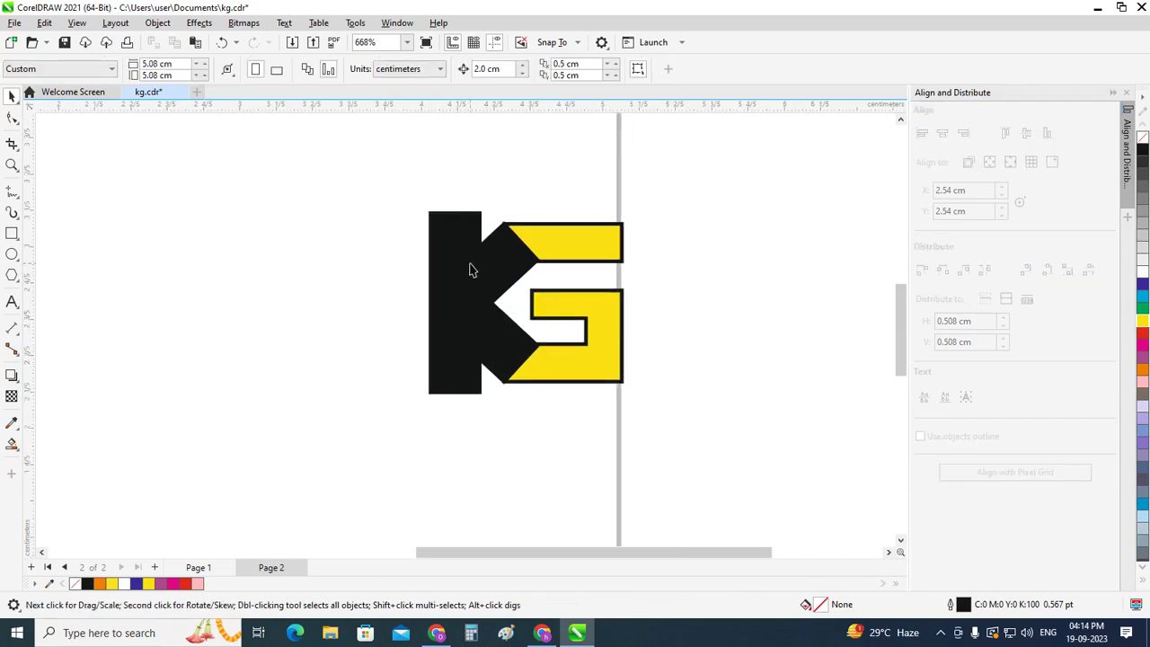
Draw a large 1.715 × 1.339 cm rectangle enclosing the K-G logo.
left_click(11, 234)
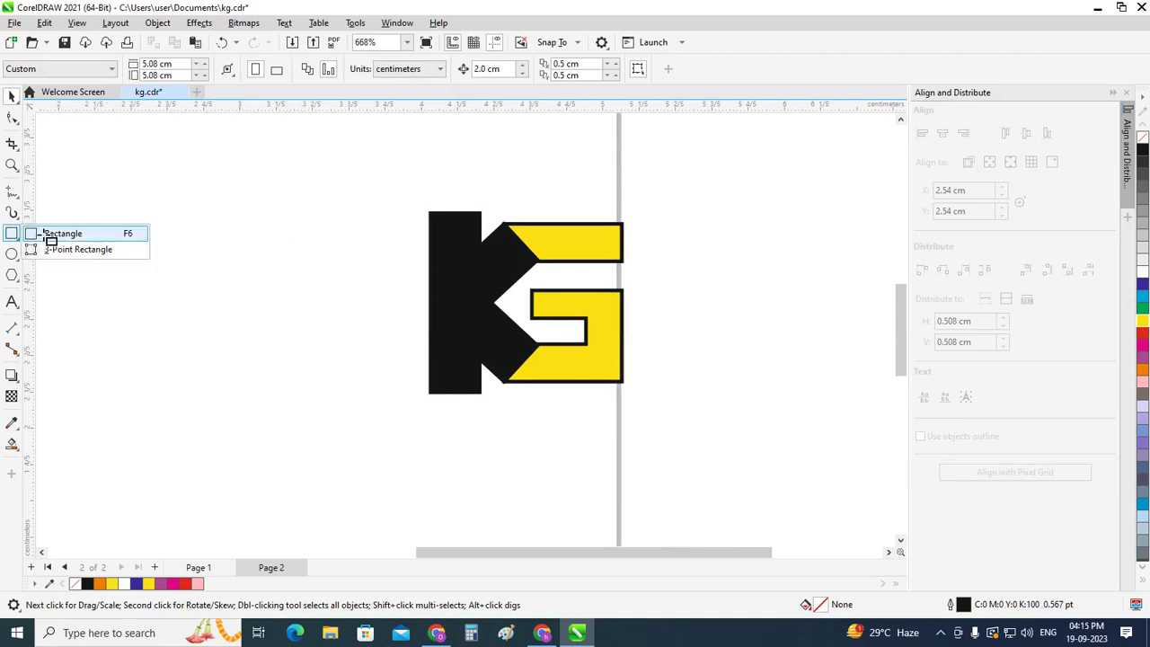
left_click(50, 233)
left_click_drag(365, 180, 680, 424)
left_click(11, 96)
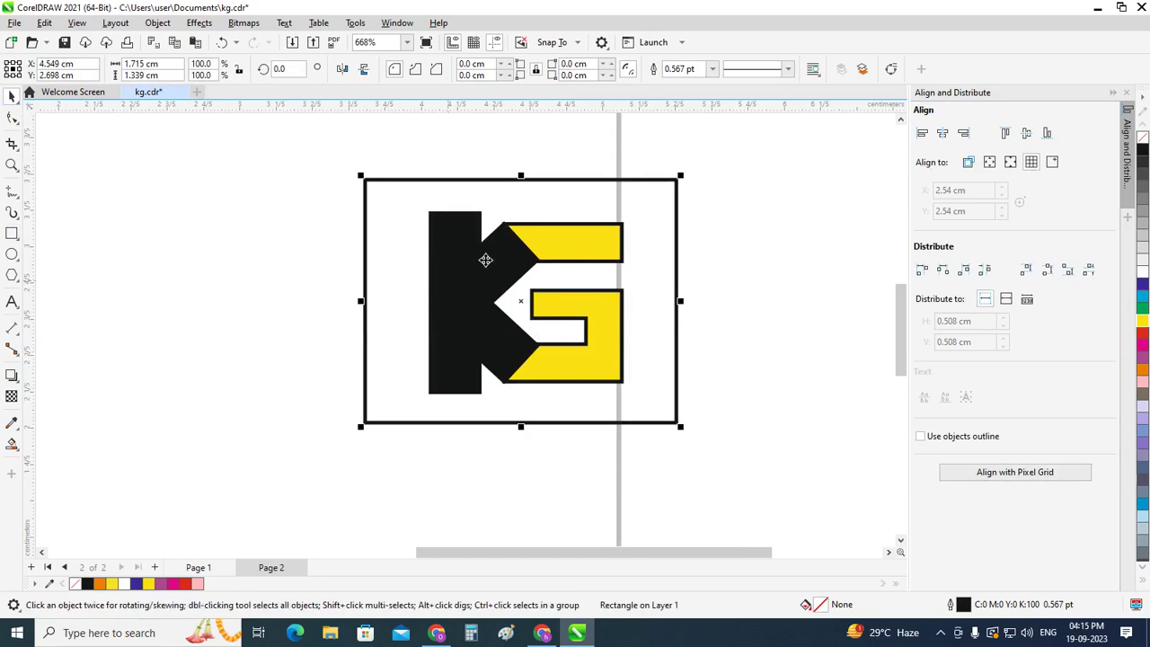
left_click(398, 176)
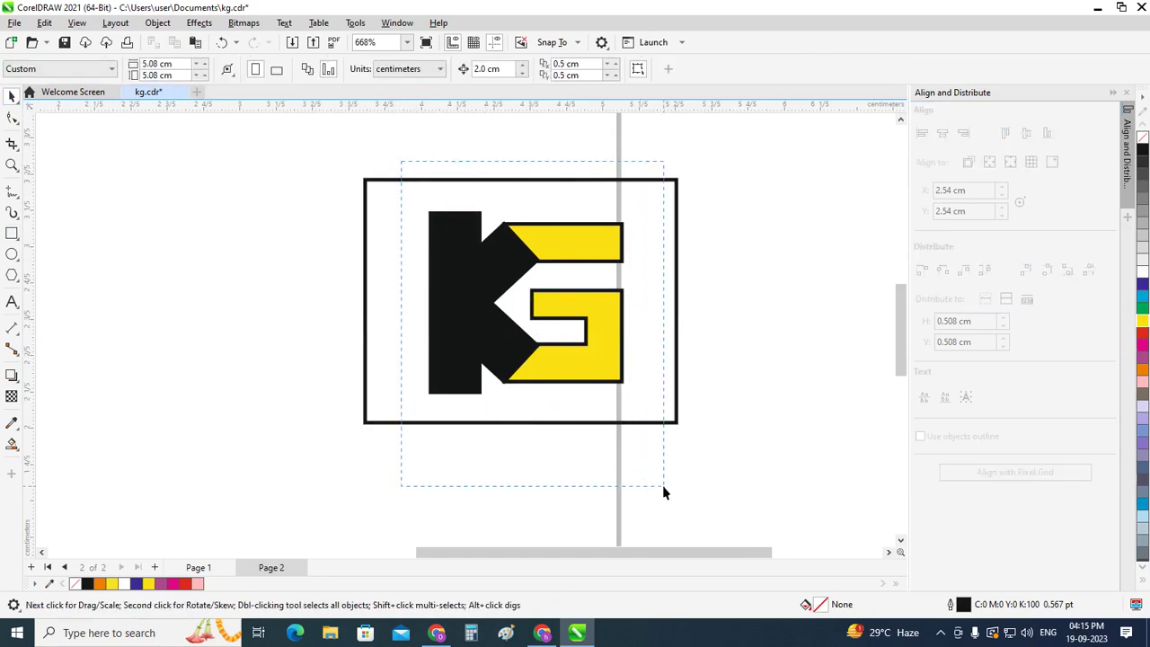
Centre the logo group horizontally and vertically within the rectangle.
left_click_drag(663, 491, 660, 485)
left_click(669, 395, "shift")
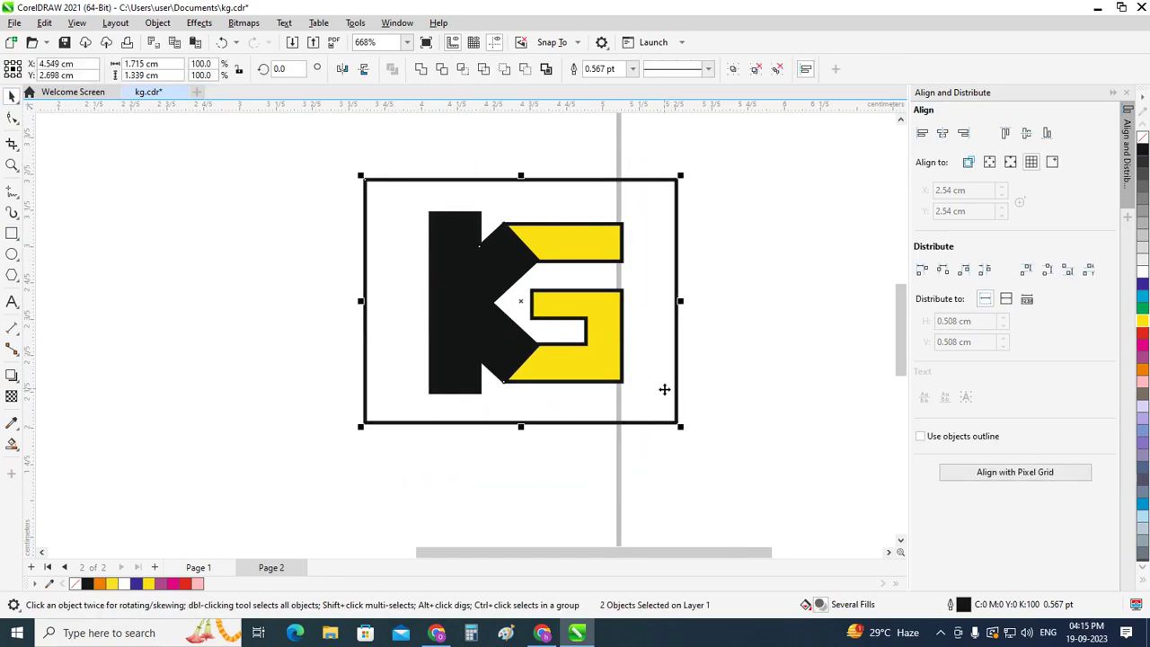
key("c")
key("e")
left_click(563, 282)
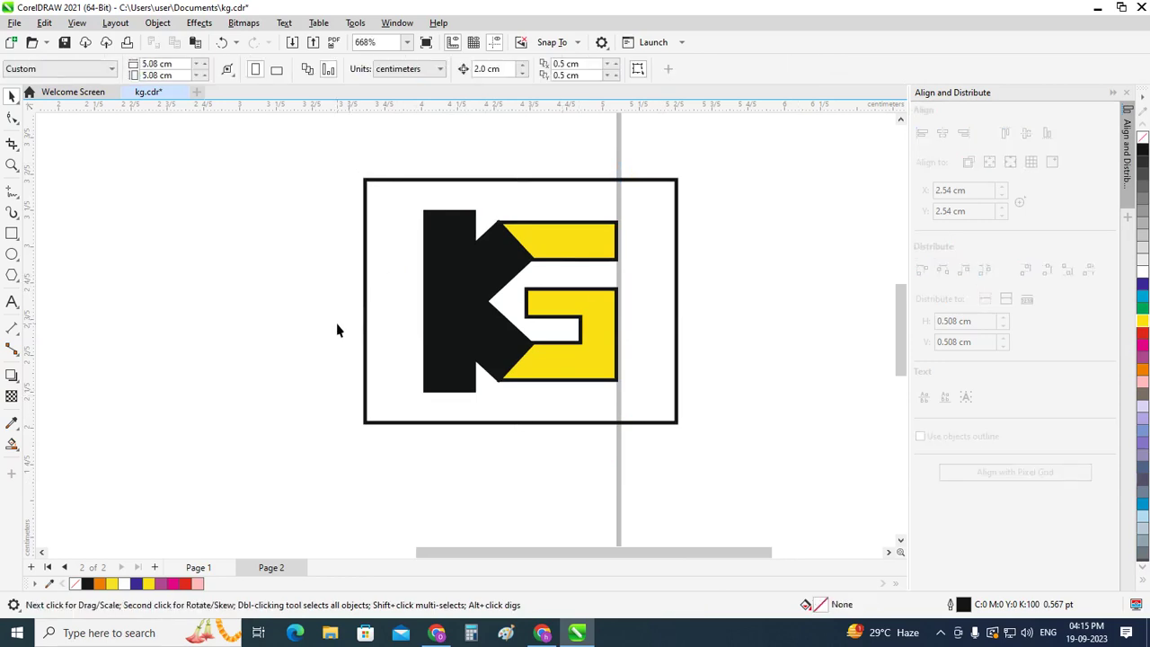
Make a smaller 1.264 × 0.987 cm copy of the rectangle around the logo.
left_click(656, 312)
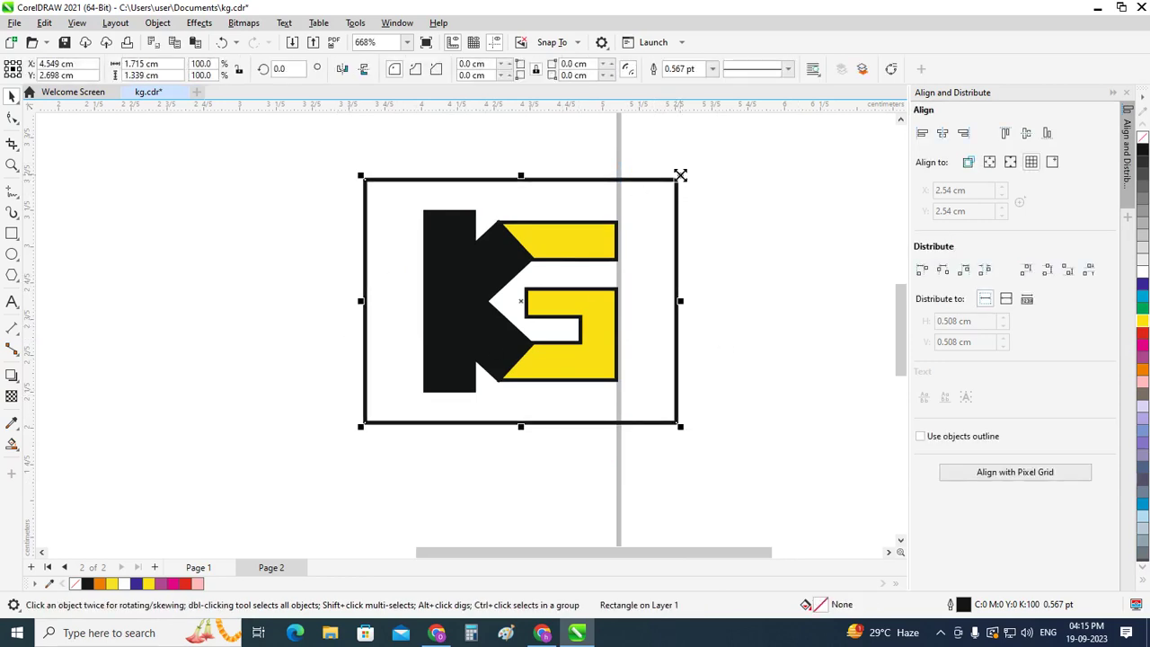
left_click_drag(680, 176, 651, 201)
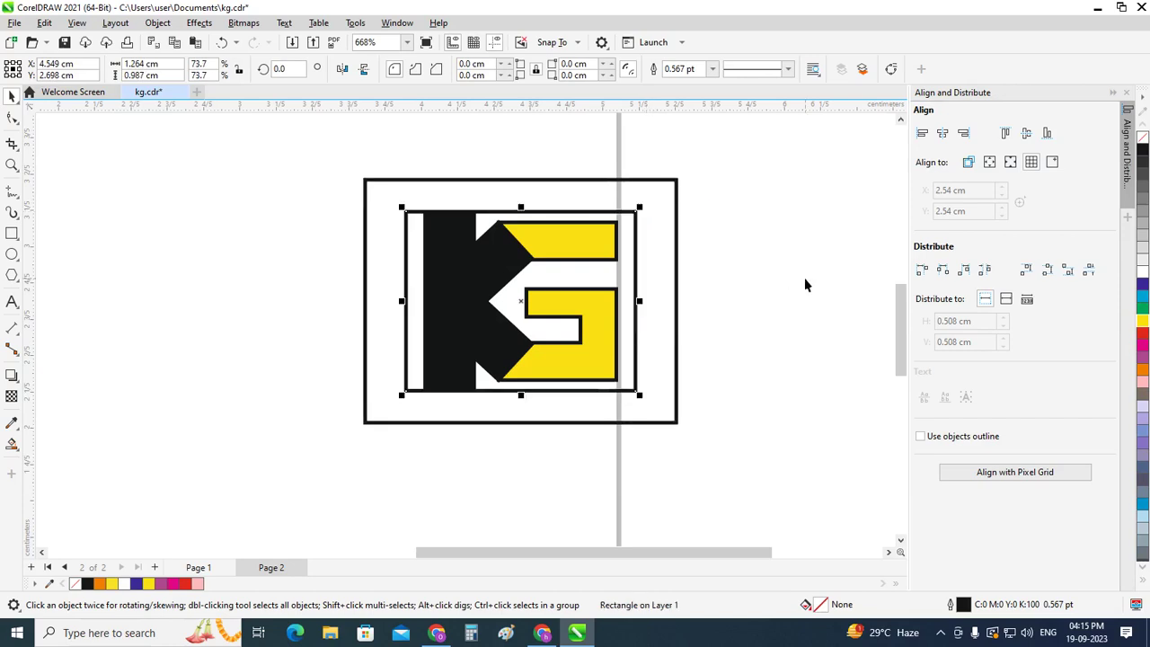
left_click(778, 281)
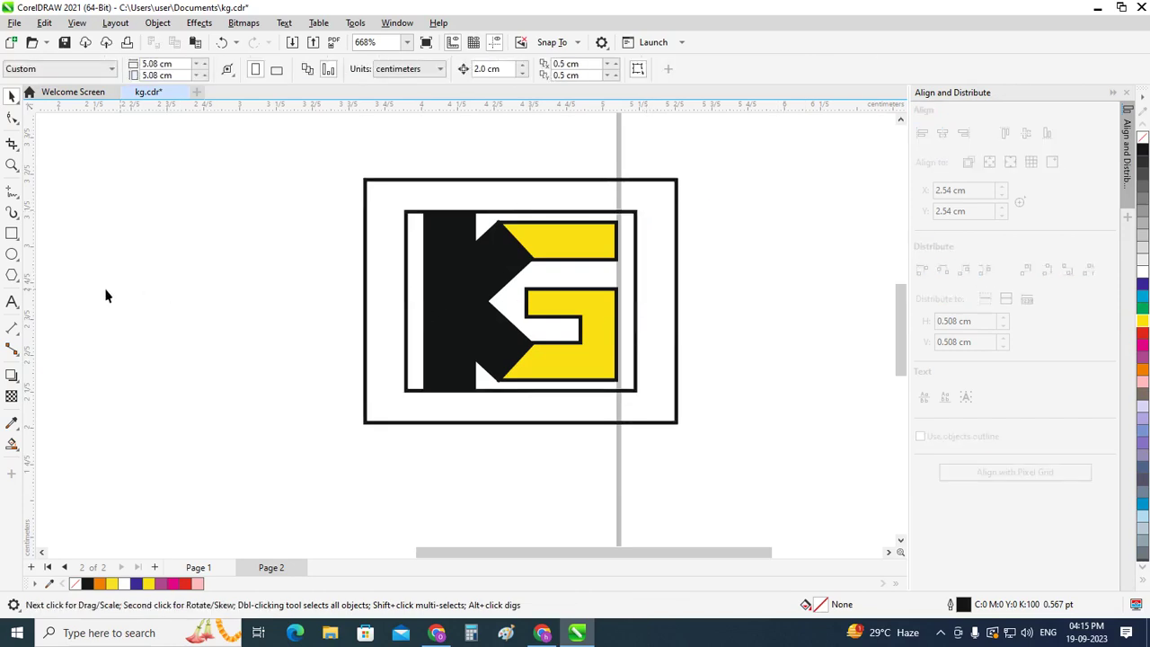
left_click(15, 194)
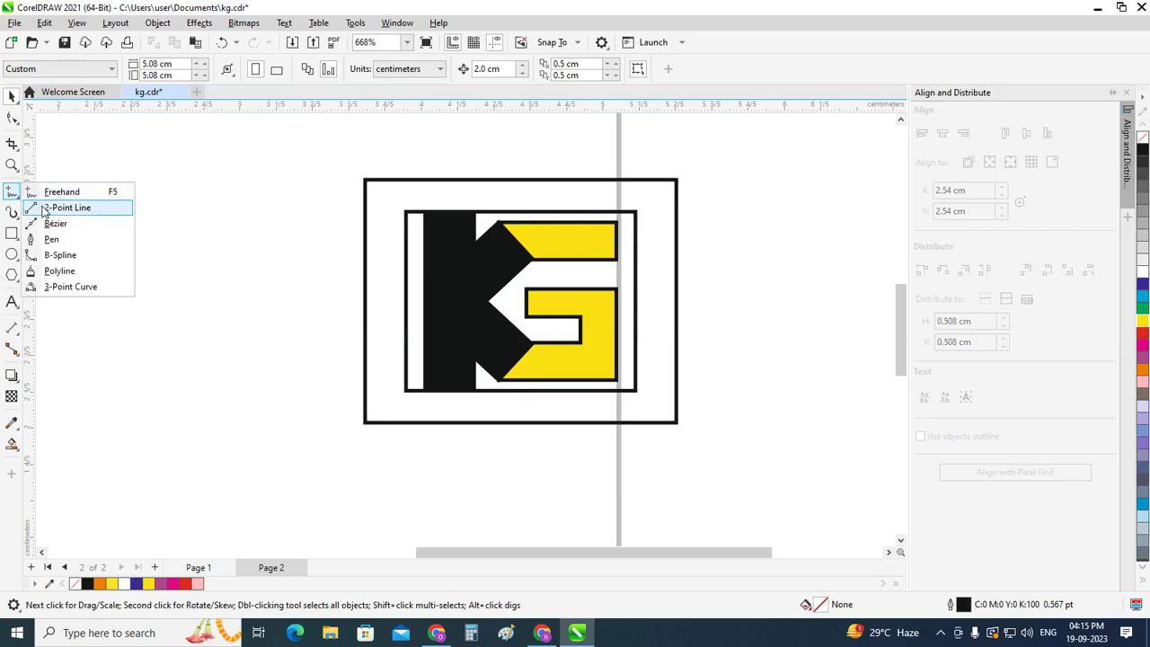
Draw a straight horizontal 2-point line from the left into the logo.
left_click(43, 208)
left_click_drag(266, 301, 489, 322)
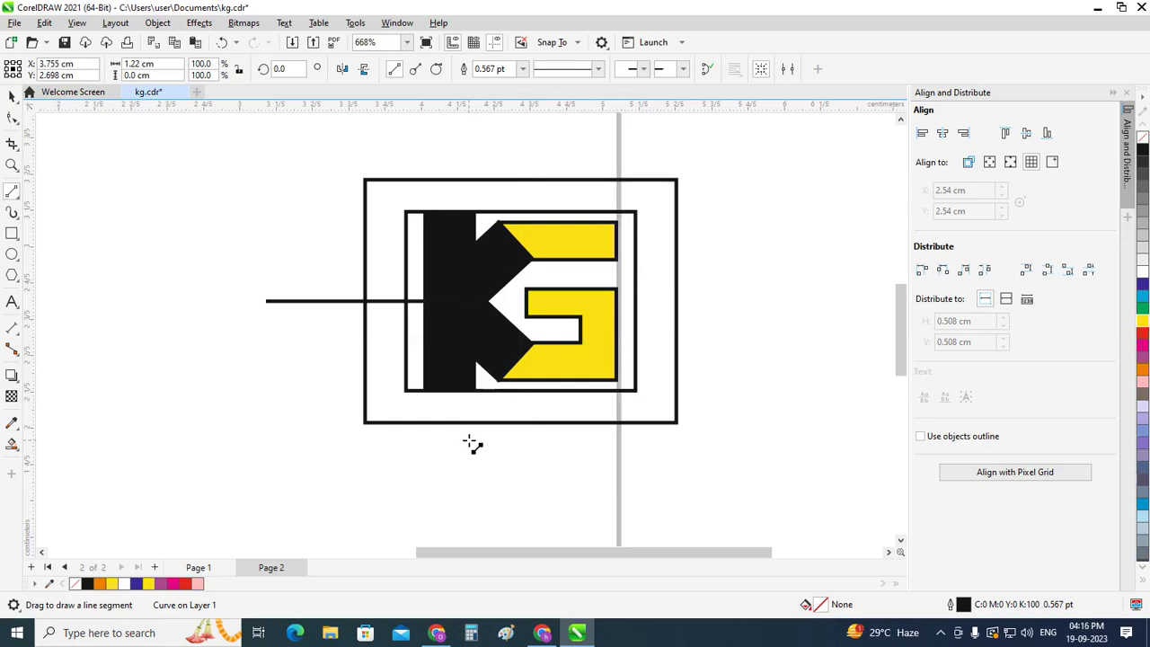
scroll(472, 443, "up", 1)
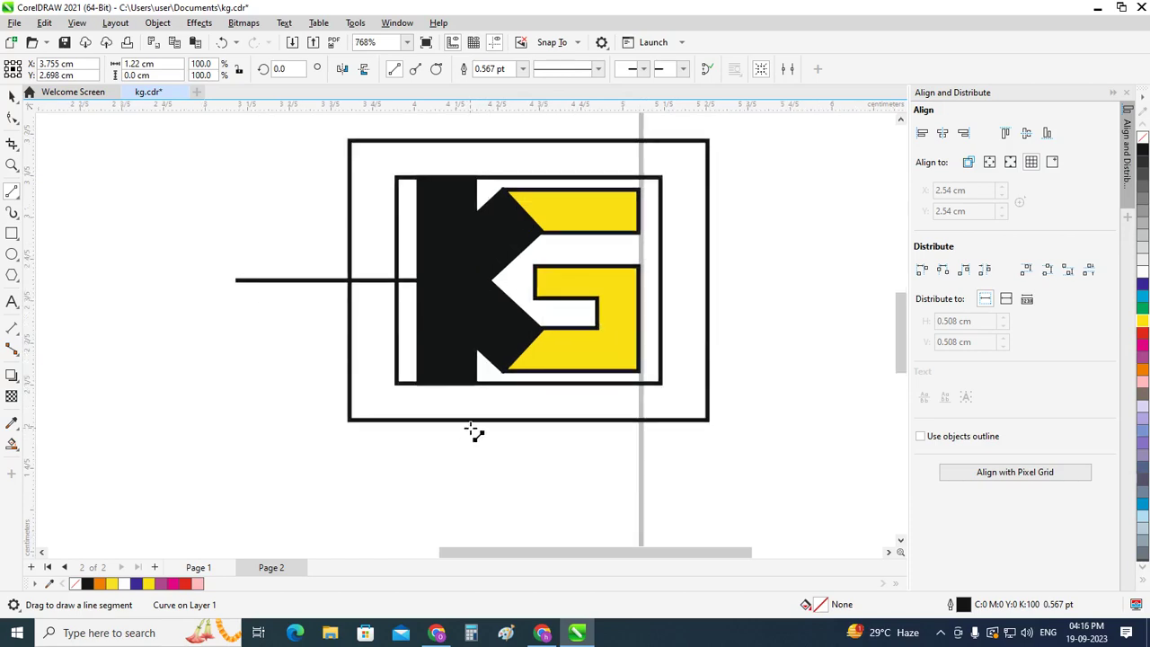
scroll(473, 431, "up", 1)
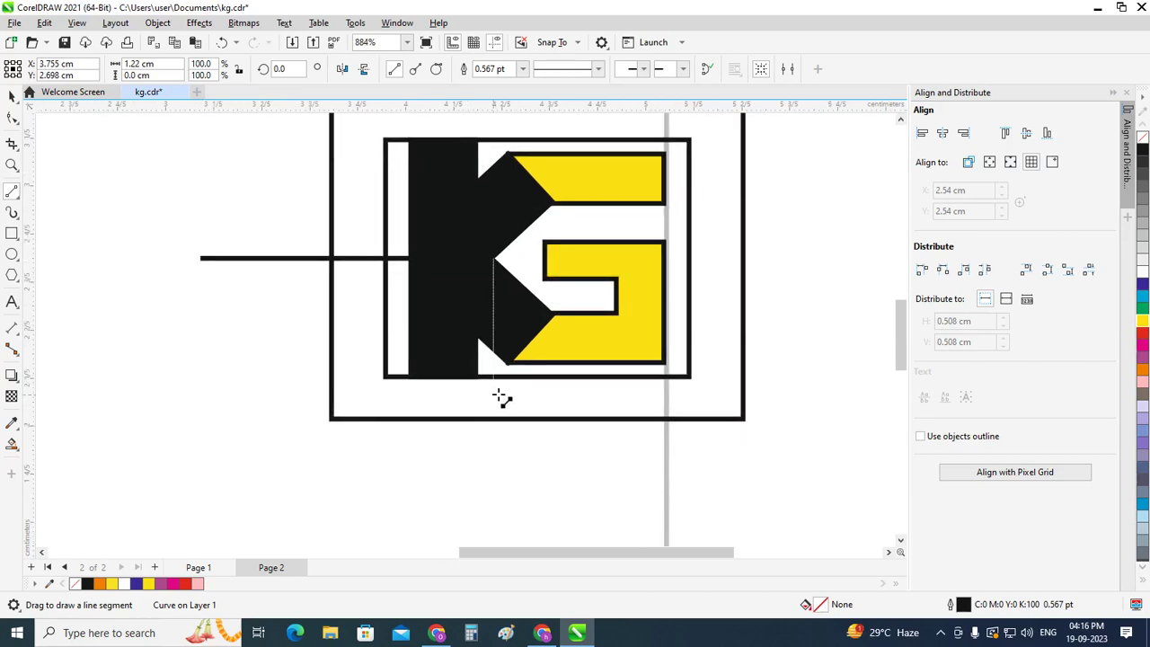
Draw lower and upper diagonal lines running toward the G's corner.
mouse_move(447, 449)
left_mouse_down()
mouse_move(557, 316)
mouse_move(577, 310)
left_mouse_up()
scroll(566, 305, "down", 1)
scroll(546, 224, "down", 1)
scroll(490, 203, "up", 1)
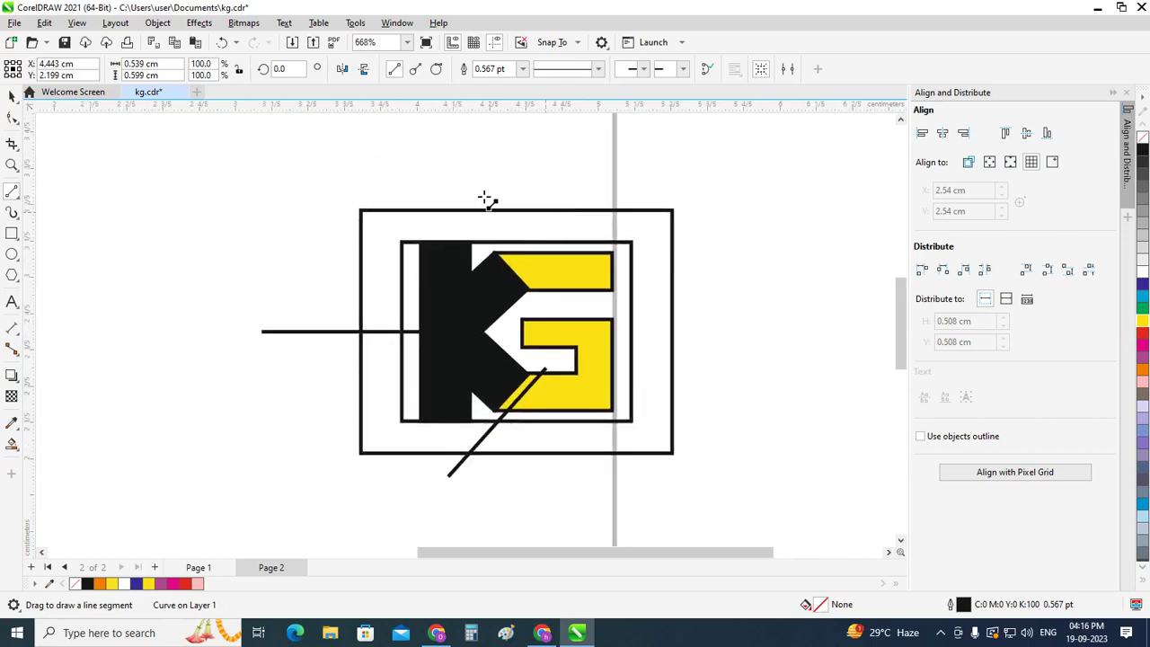
left_click_drag(458, 186, 551, 318)
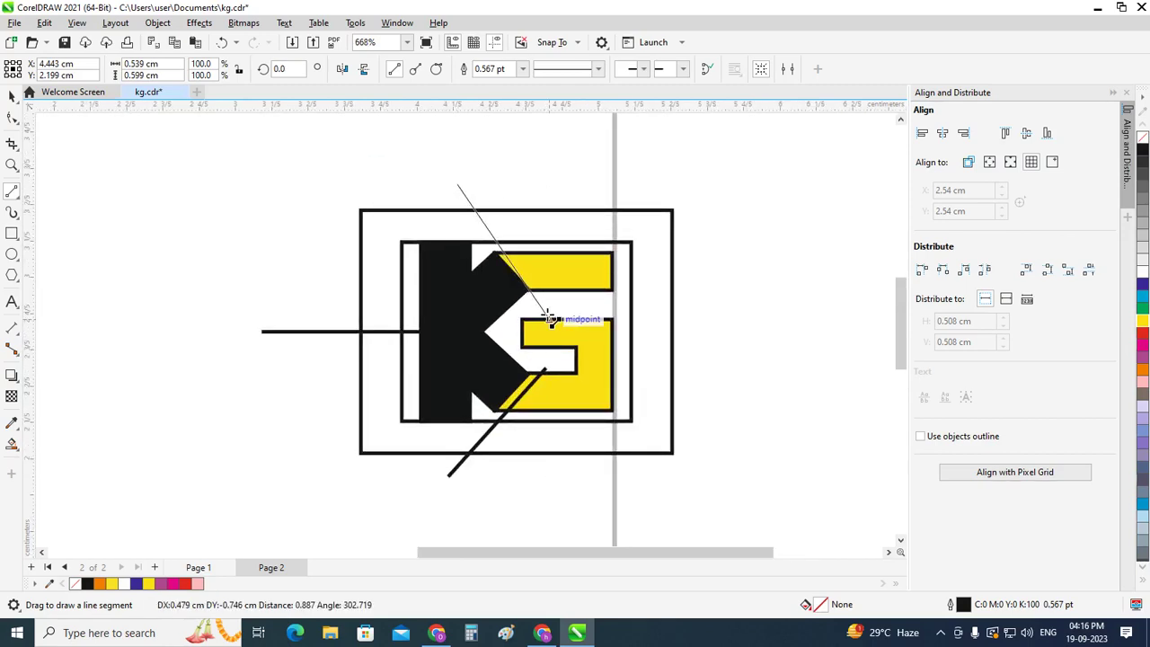
left_click_drag(550, 318, 566, 301)
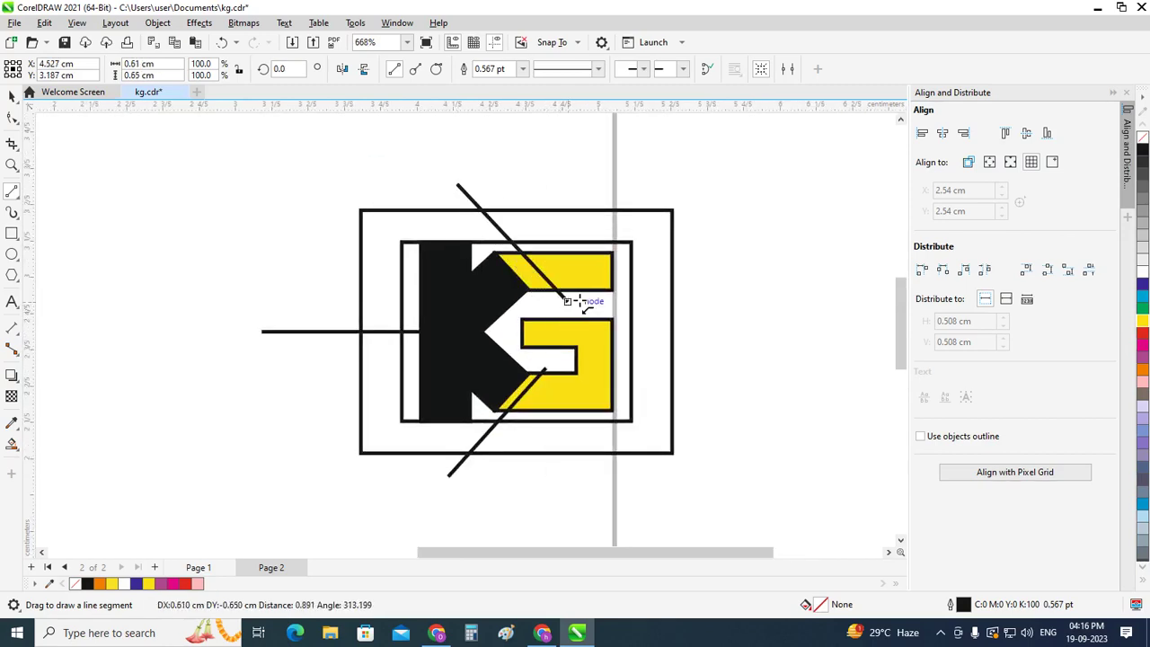
Move both diagonals so they snap onto the K's inner notch corners.
left_click(12, 96)
scroll(497, 227, "up", 1)
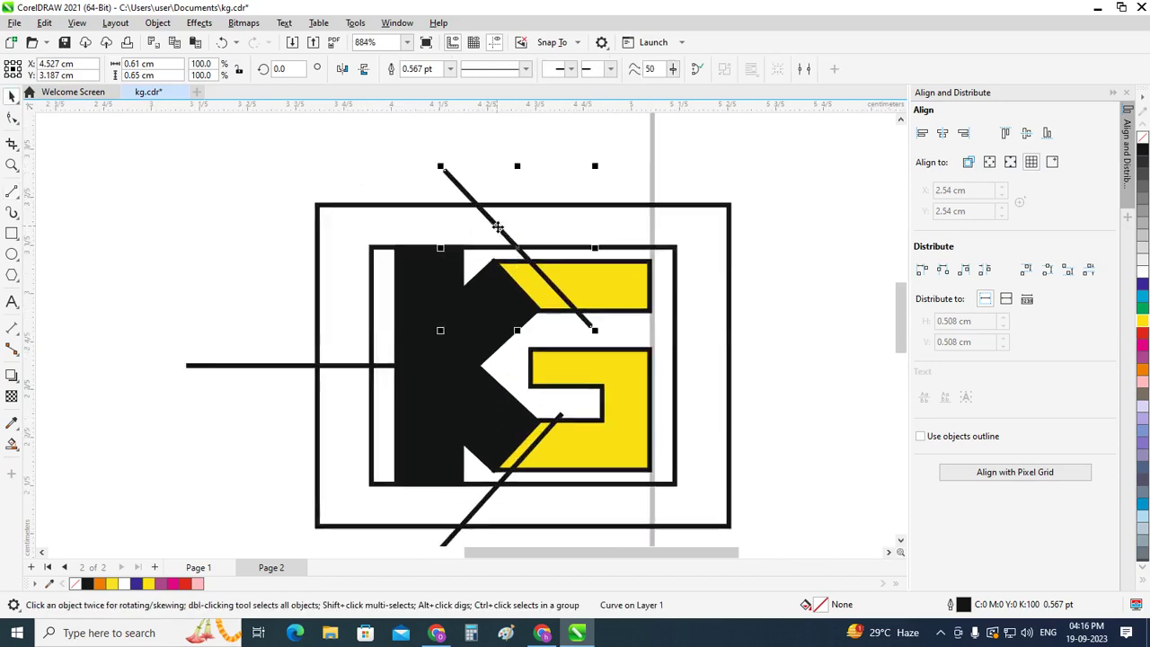
left_click_drag(496, 226, 490, 259)
scroll(506, 487, "down", 2)
scroll(506, 488, "up", 2)
scroll(476, 435, "up", 1)
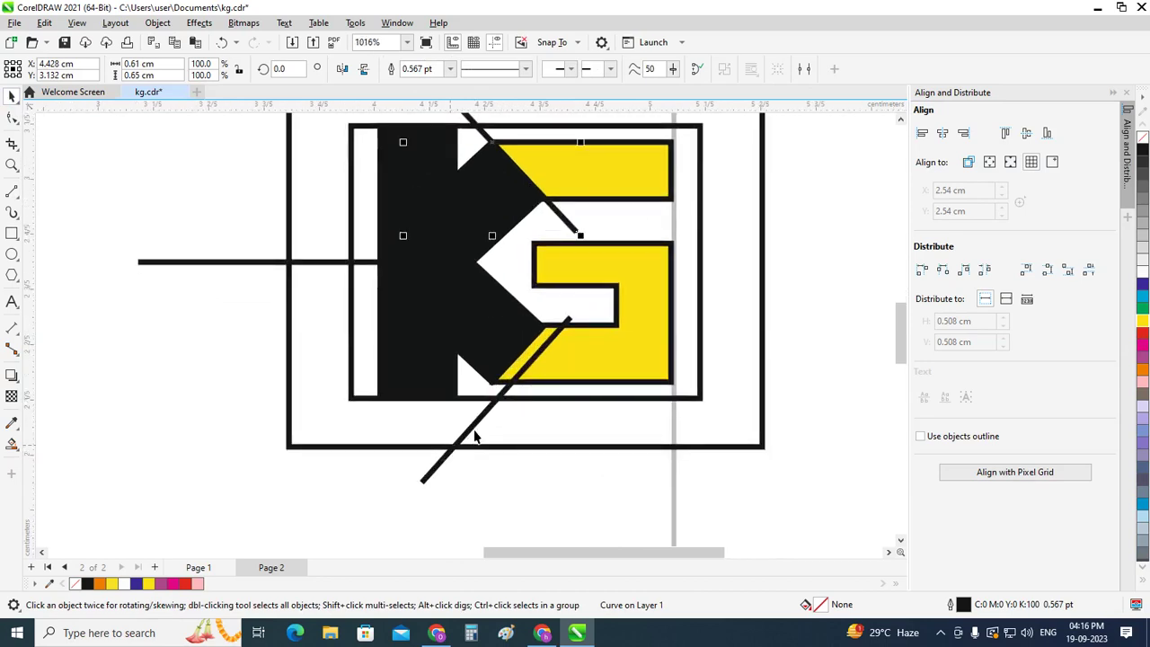
left_click(474, 432)
scroll(503, 413, "up", 2)
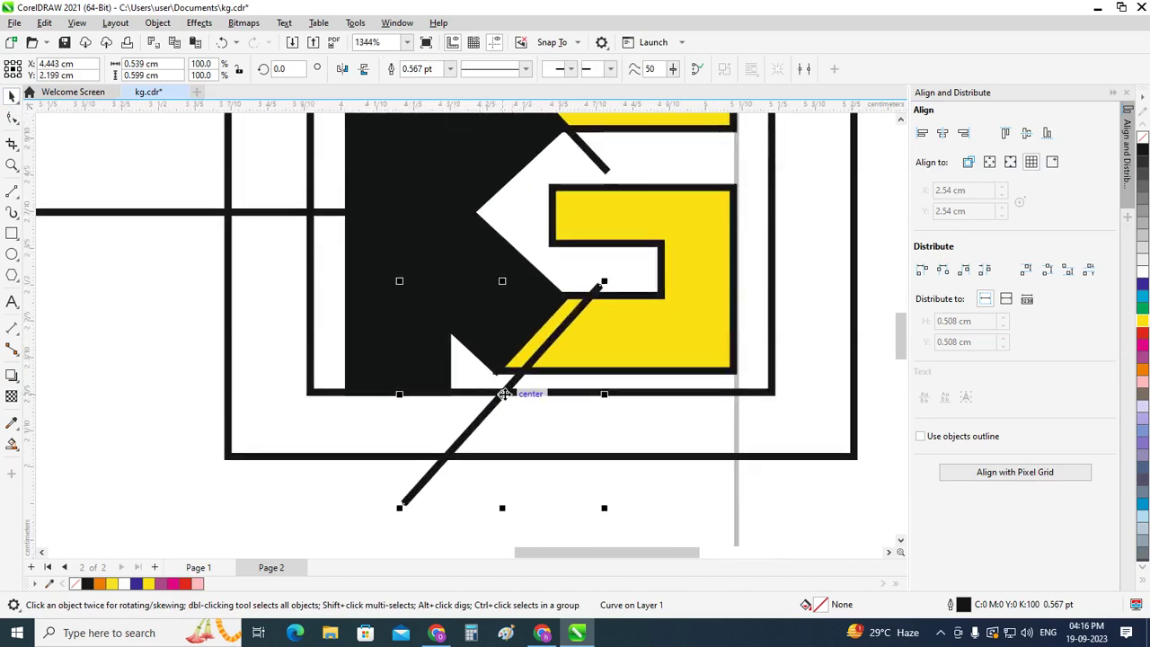
left_click_drag(504, 394, 483, 391)
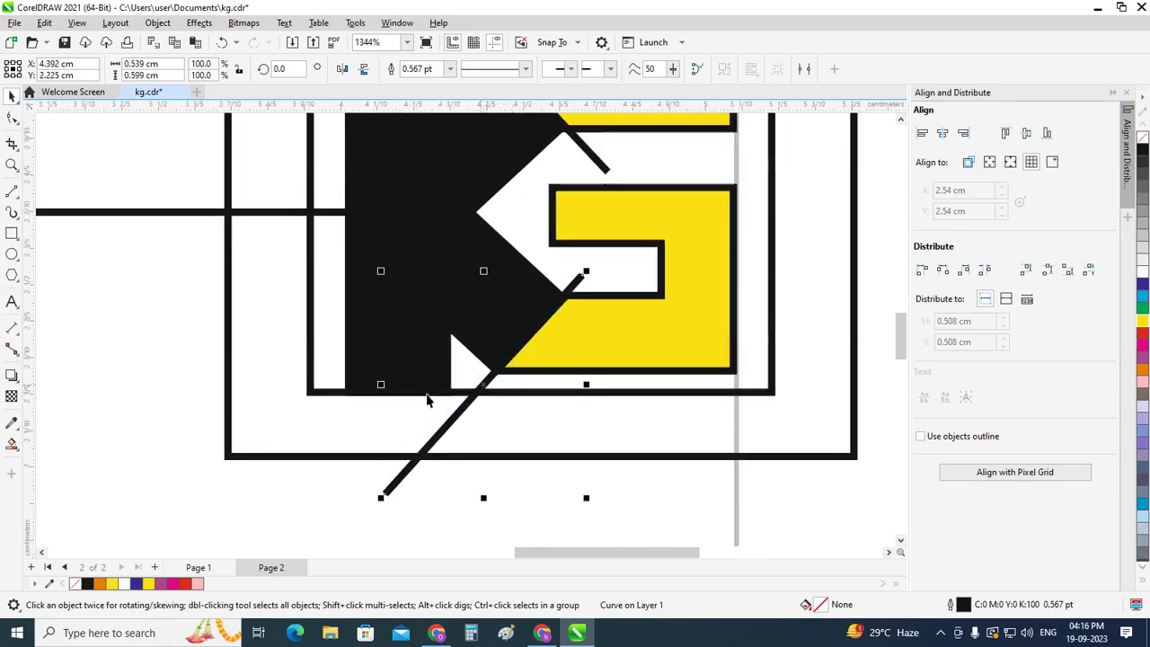
scroll(425, 395, "down", 4)
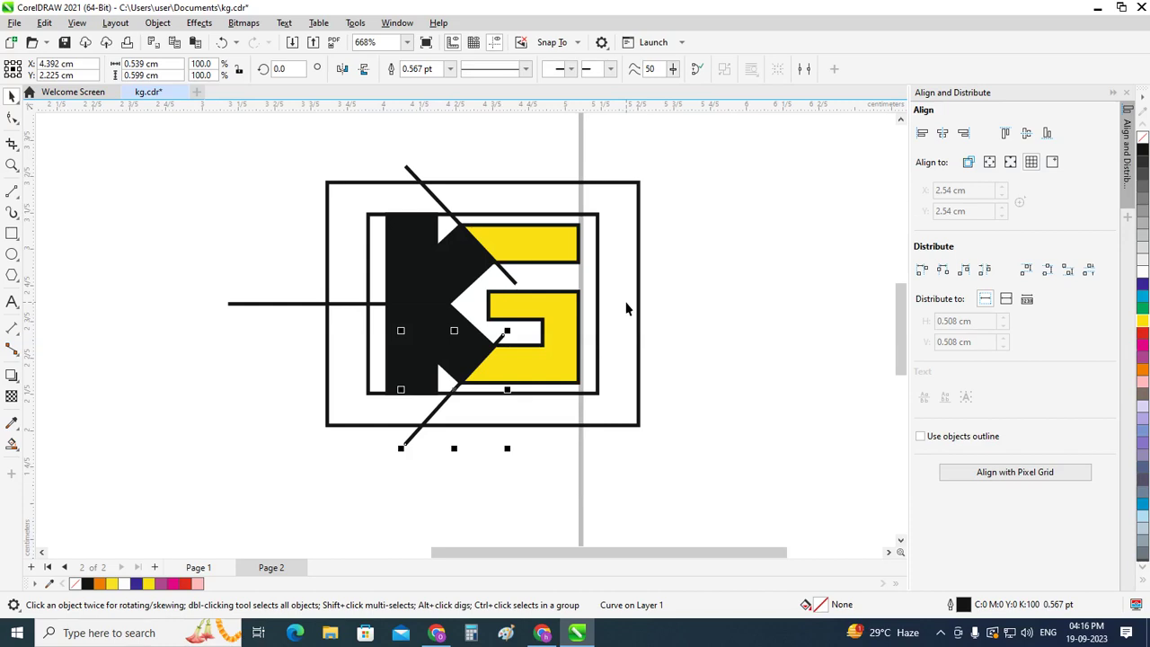
Place a copy of the left horizontal line to the right of the logo.
left_click(626, 308)
left_click(768, 348)
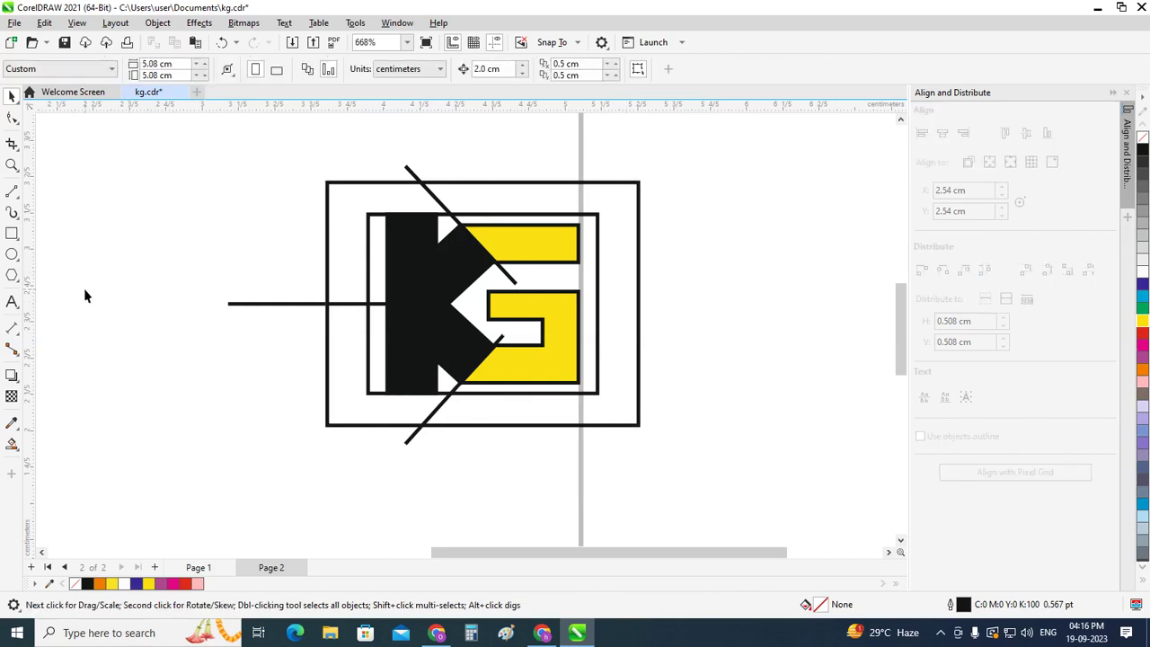
left_click(291, 305)
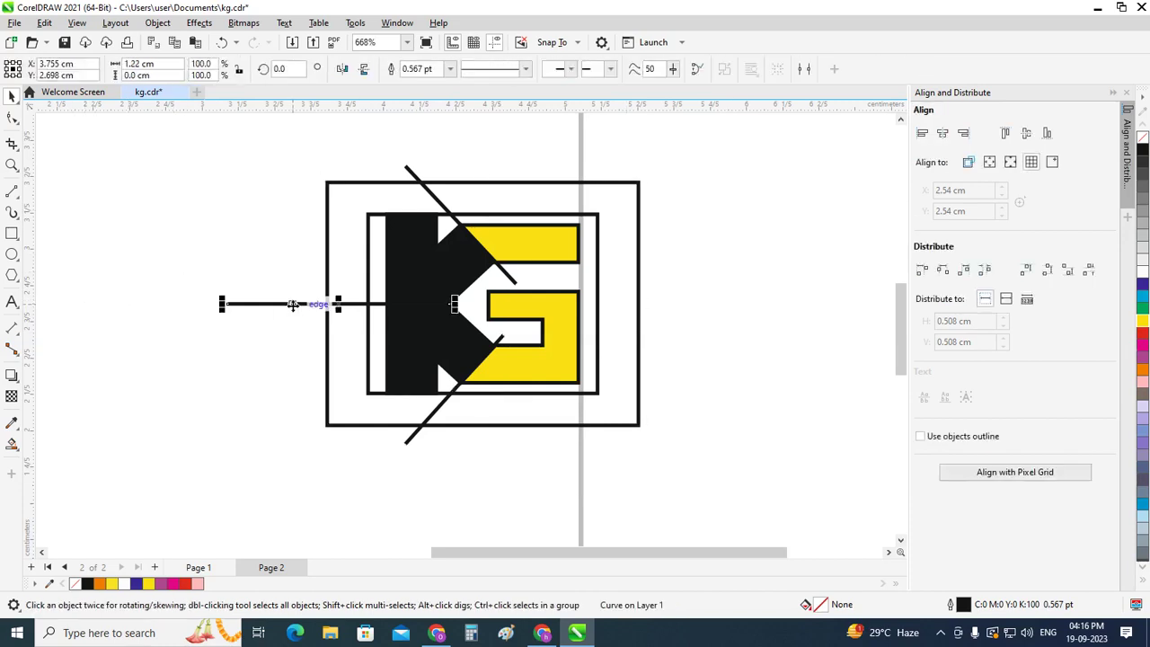
left_click_drag(293, 306, 653, 303)
left_click(768, 396)
Lower that line to the G's middle bar and stretch it leftward into the bar.
scroll(608, 297, "up", 2)
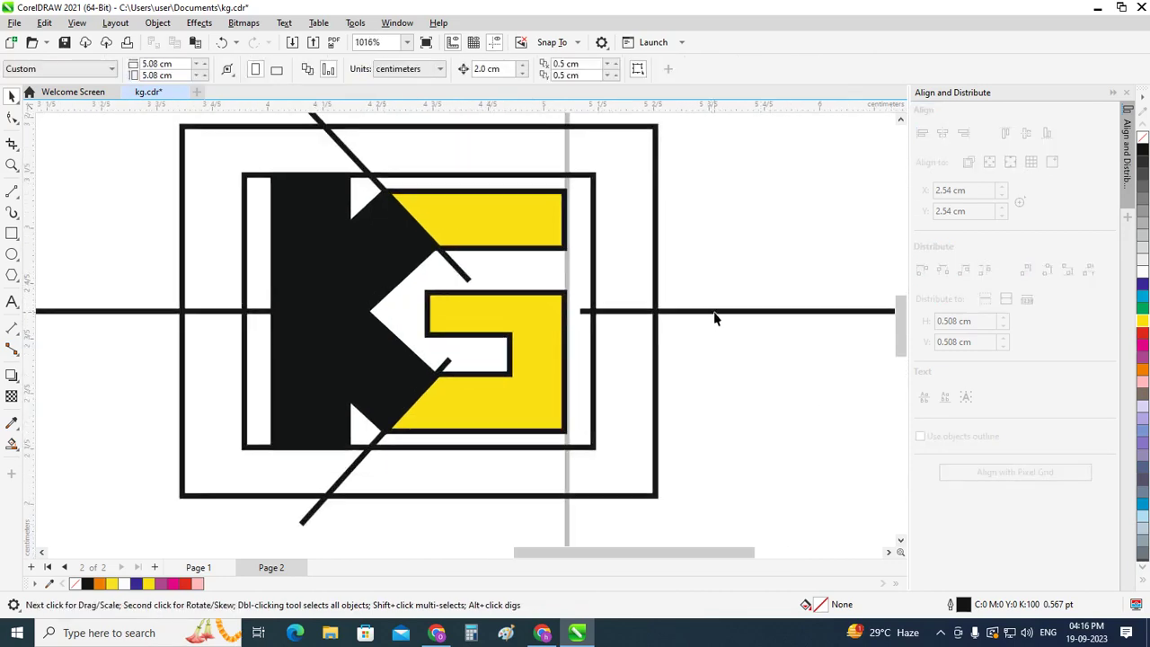
left_click(712, 311)
left_click_drag(712, 312, 717, 334)
scroll(719, 337, "down", 1)
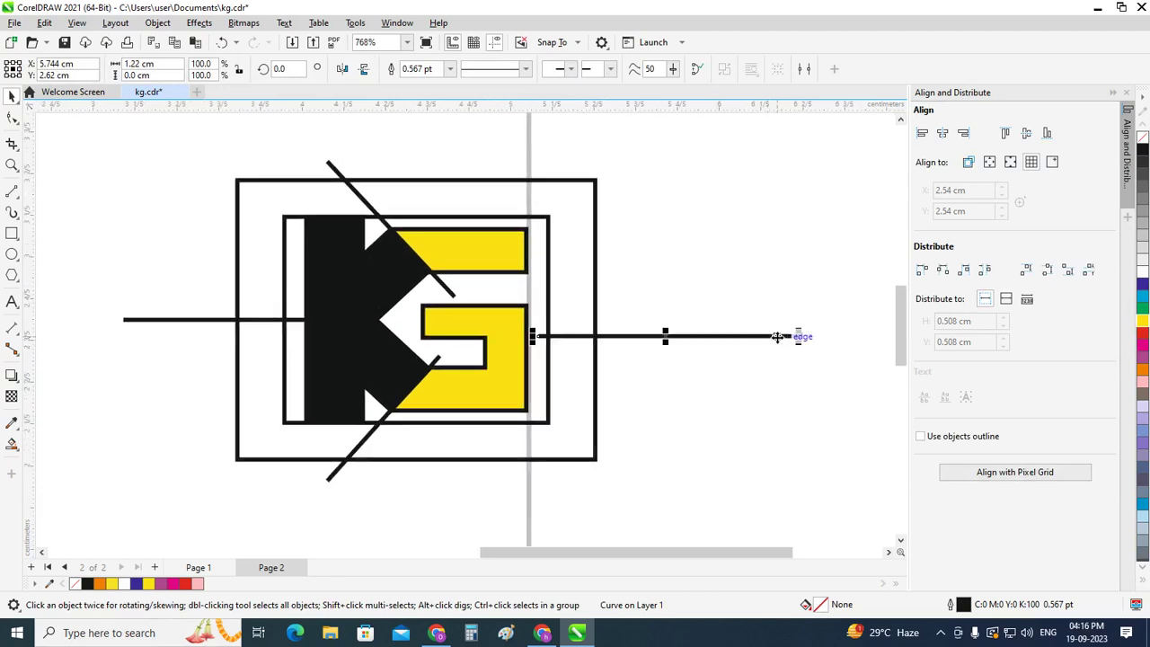
scroll(795, 335, "up", 1)
scroll(551, 335, "up", 1)
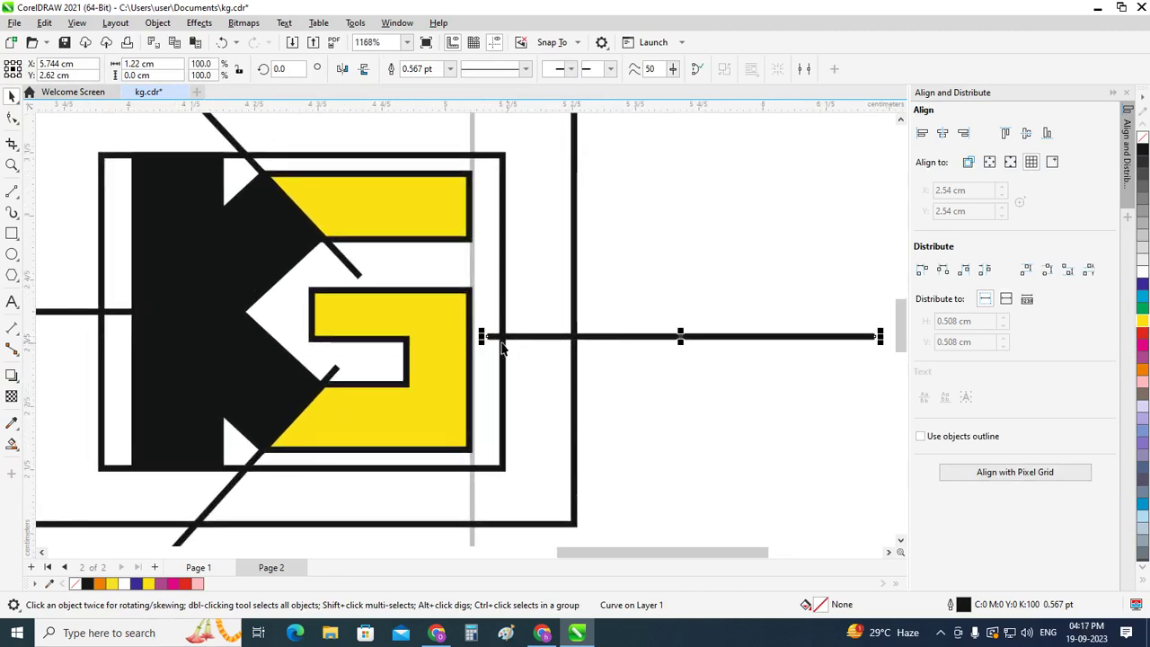
left_click_drag(483, 335, 308, 352)
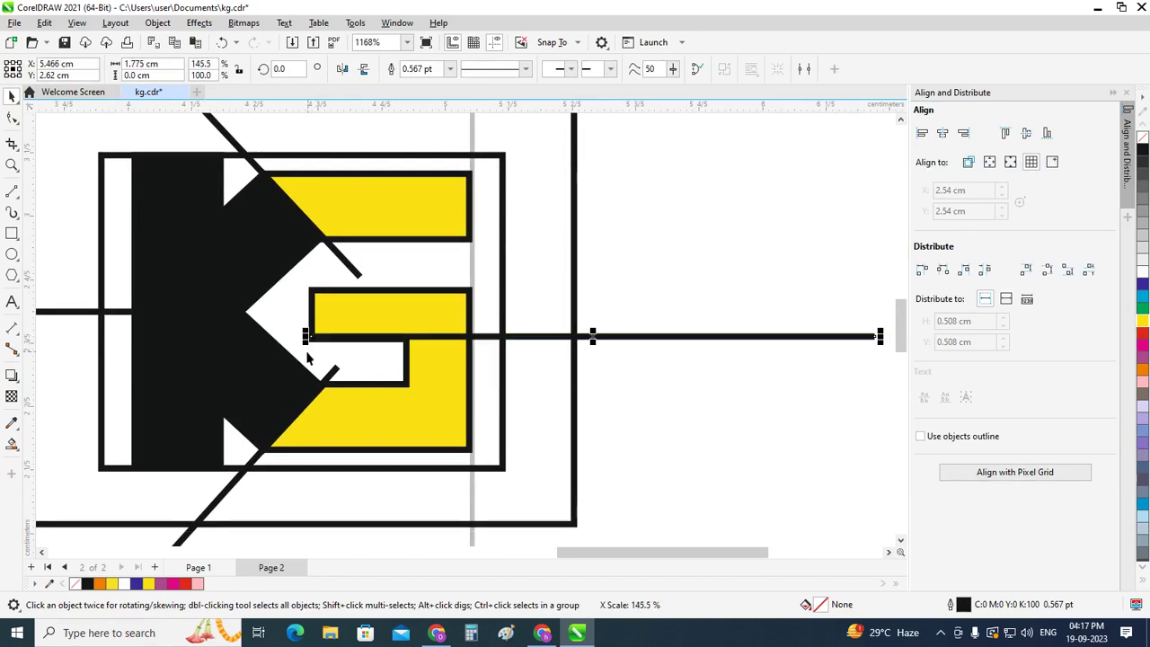
Duplicate the line up to the top edge of the G's bar.
scroll(398, 372, "down", 1)
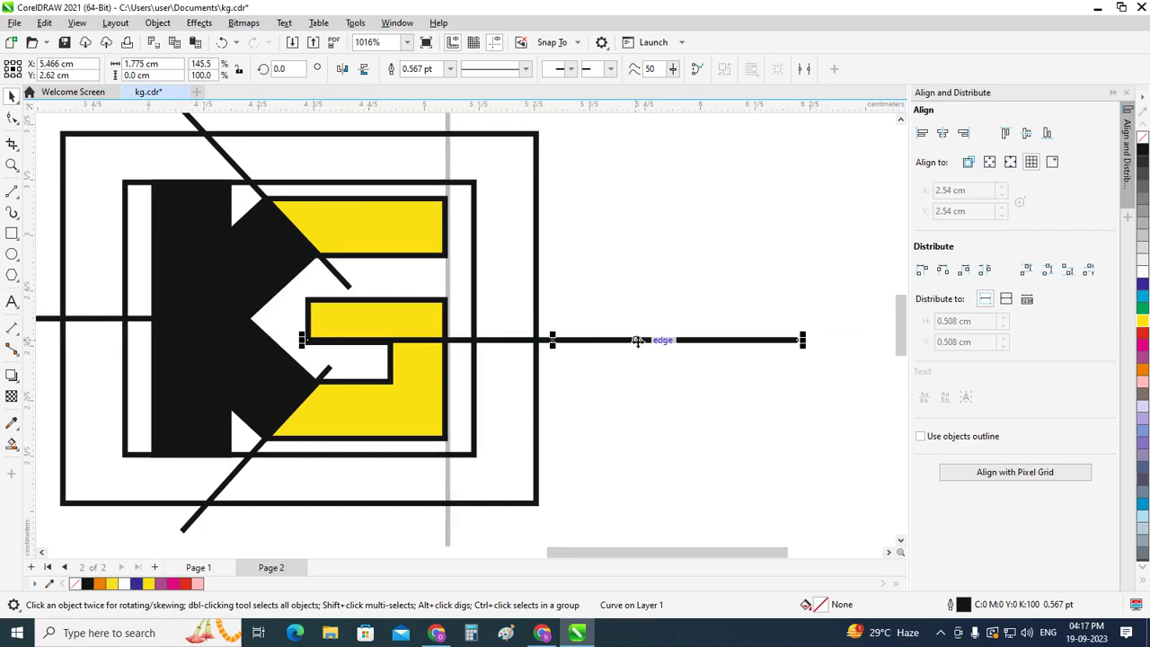
left_click_drag(638, 340, 635, 299)
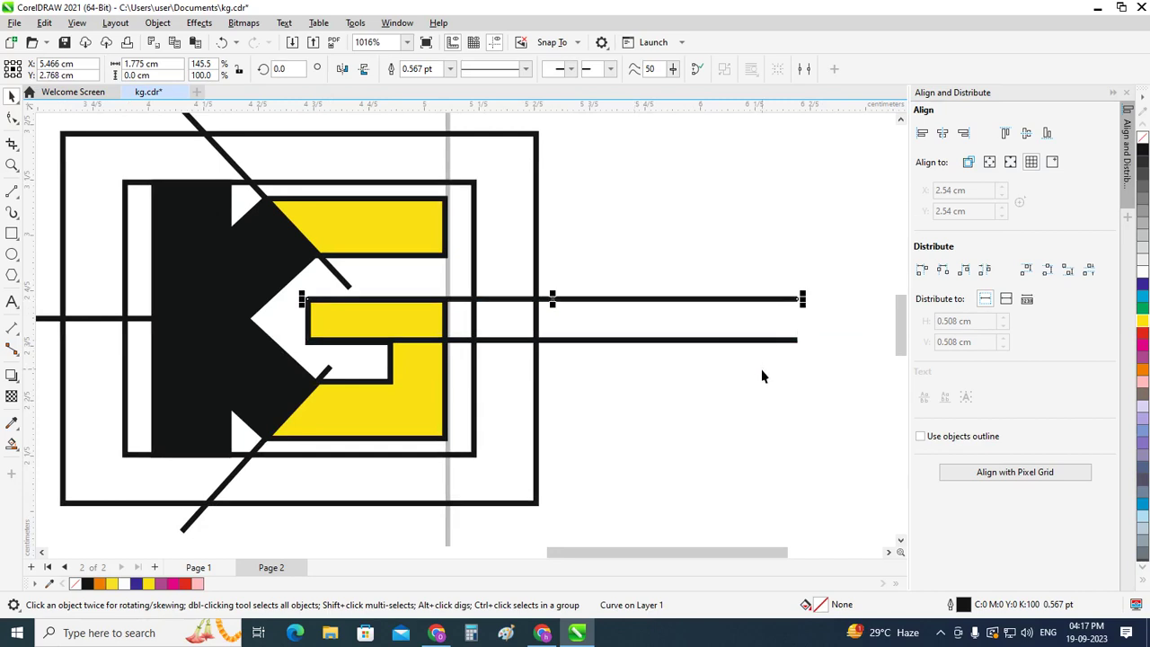
scroll(772, 400, "down", 1)
scroll(748, 415, "down", 1)
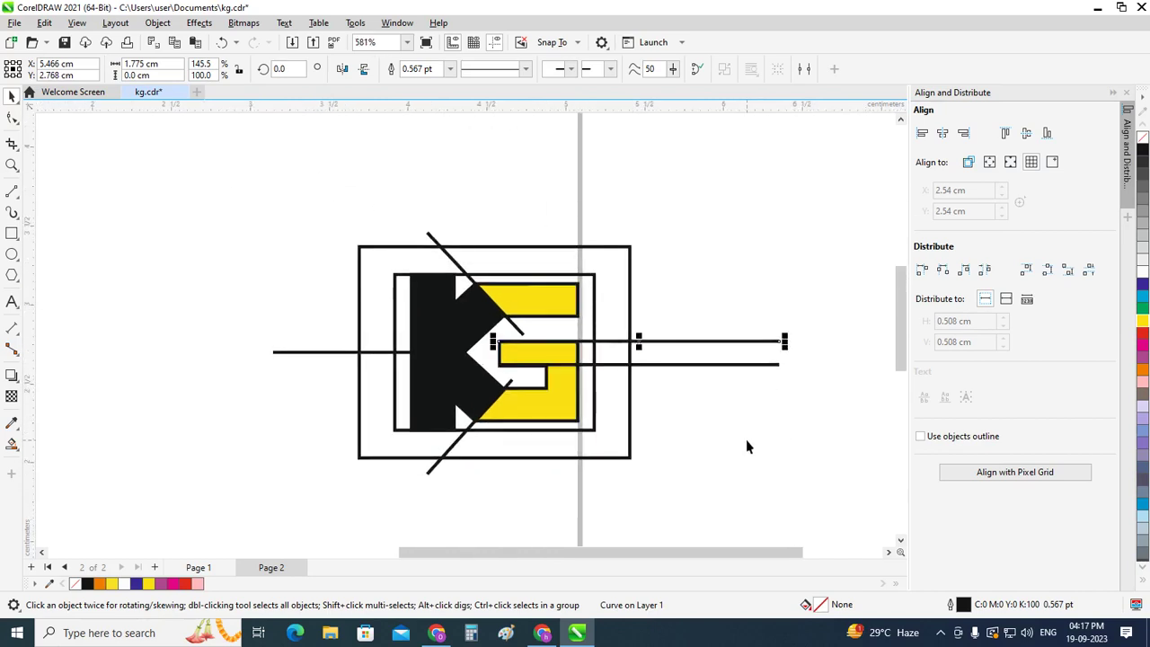
left_click(745, 447)
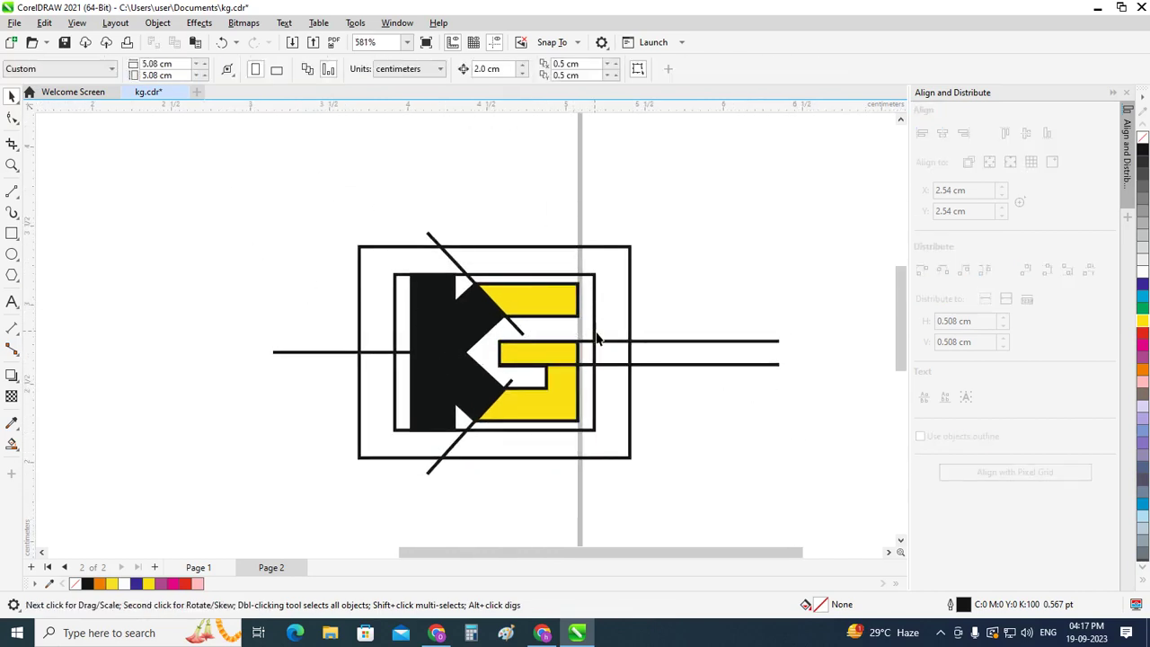
Smart Fill the top-left and lower-left frame regions with magenta CMYK 0/100/0/0.
left_click(14, 445)
left_click(67, 441)
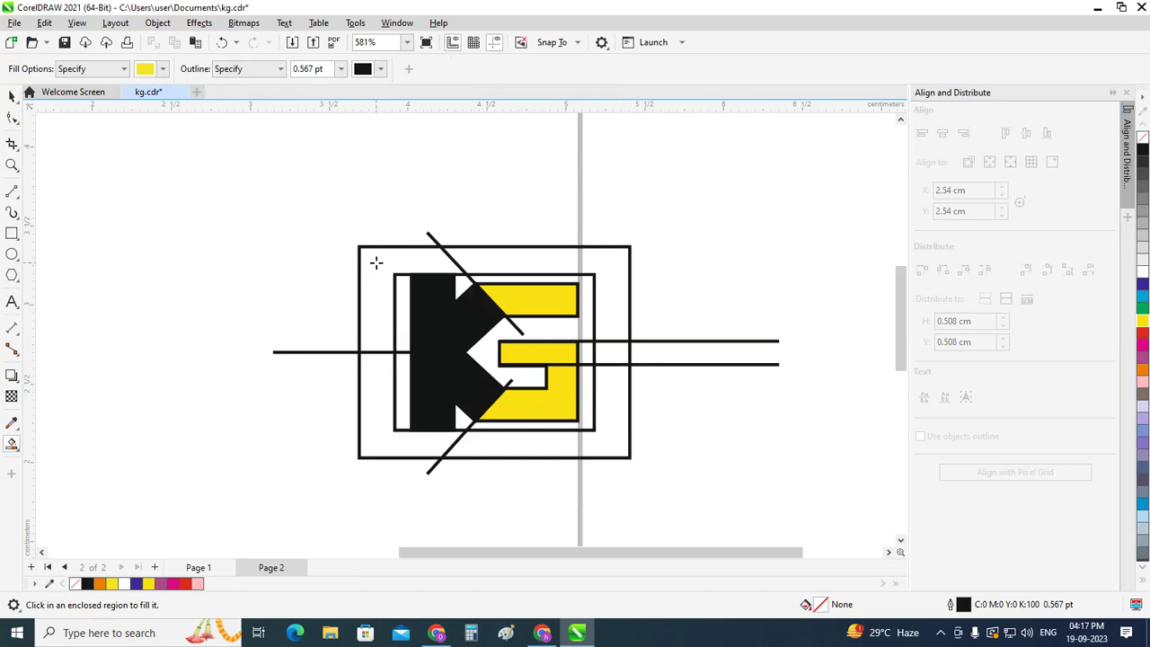
left_click(149, 71)
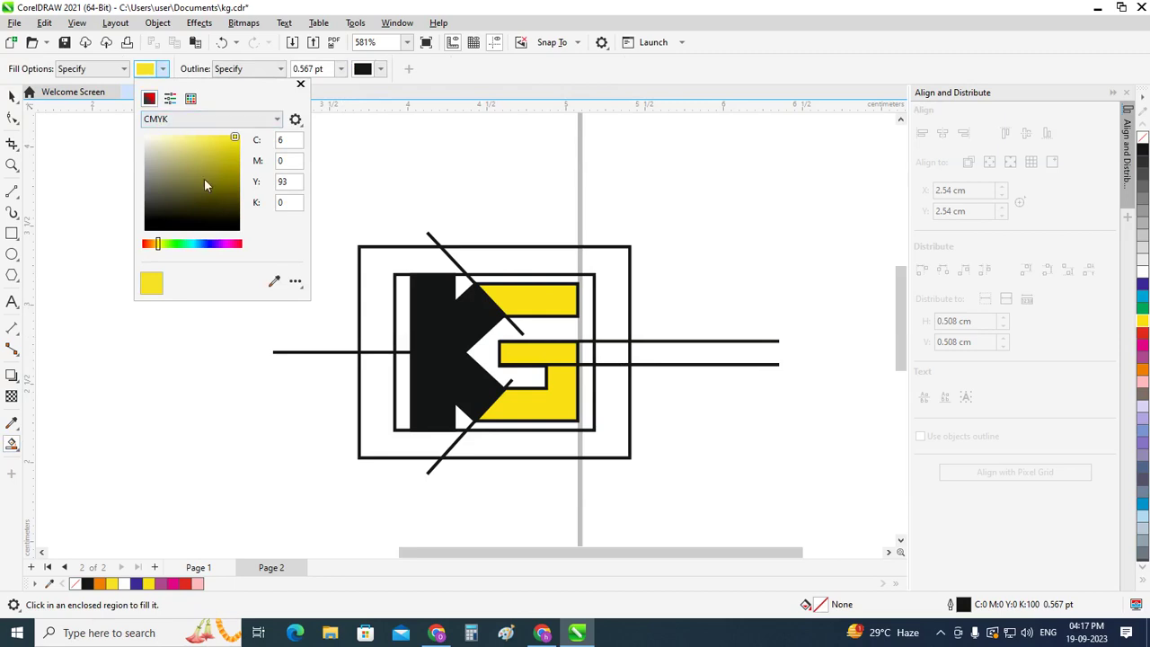
left_click(225, 245)
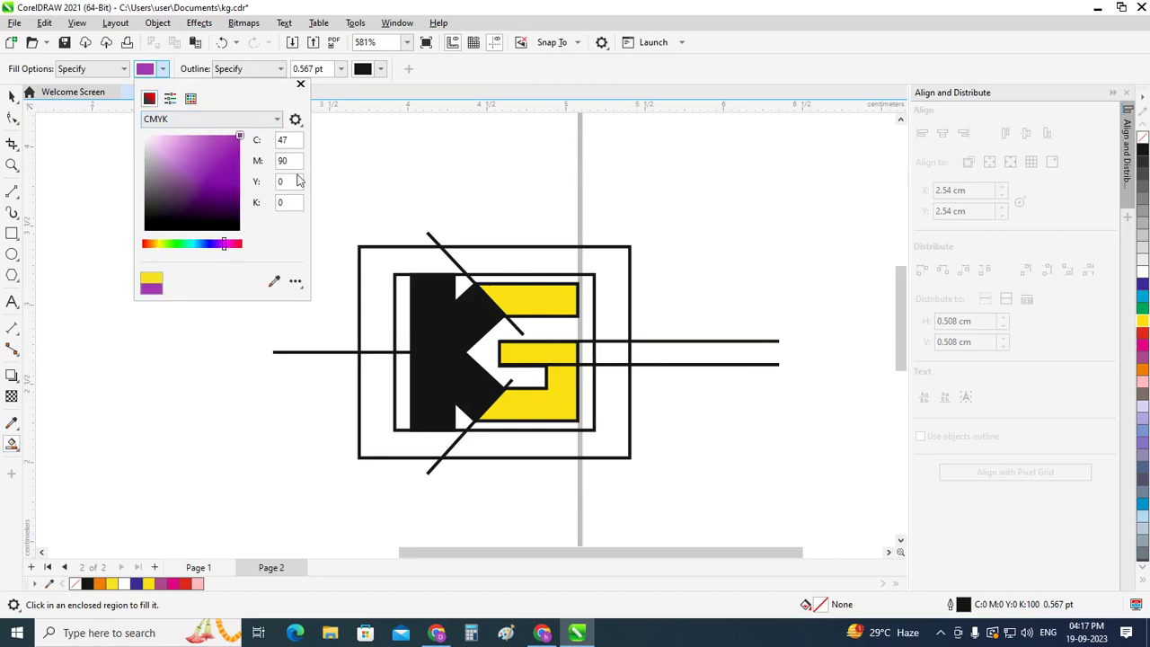
key("Tab")
type("0")
key("Tab")
type("1")
key("Tab")
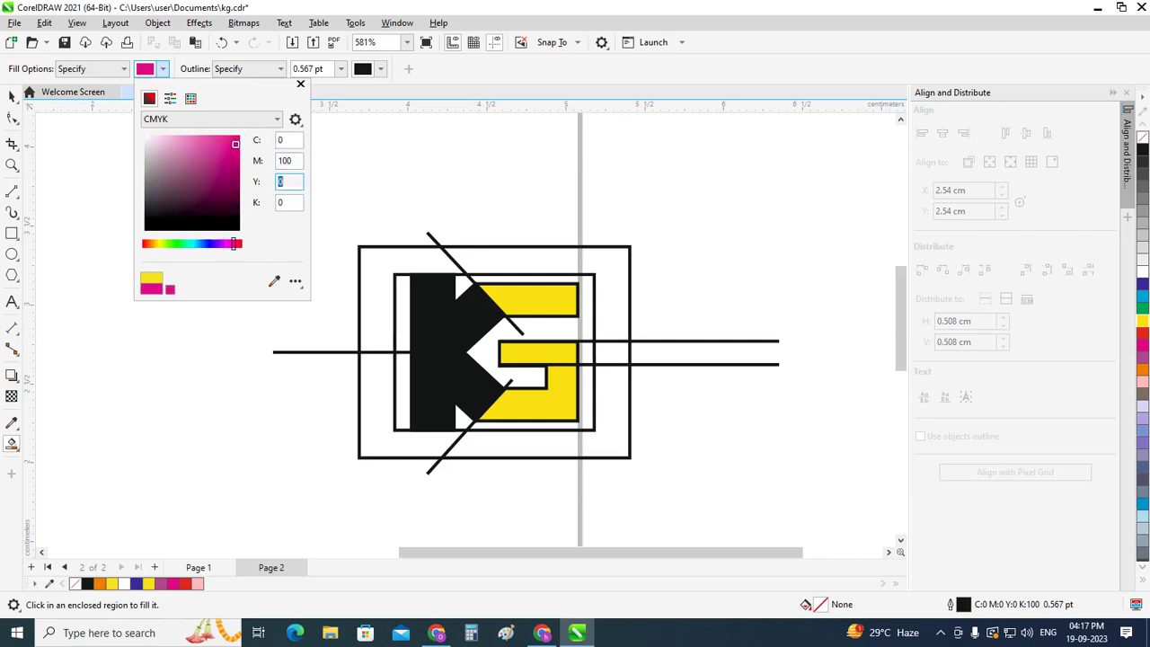
key("Tab")
left_click(300, 85)
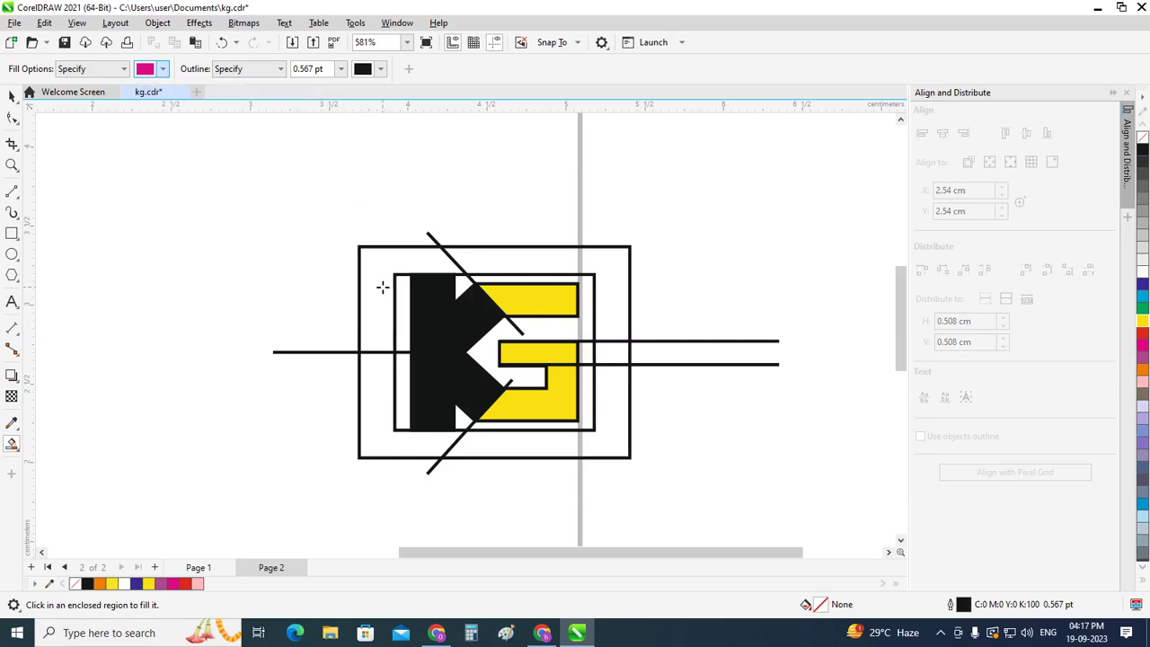
left_click(381, 287)
left_click(373, 385)
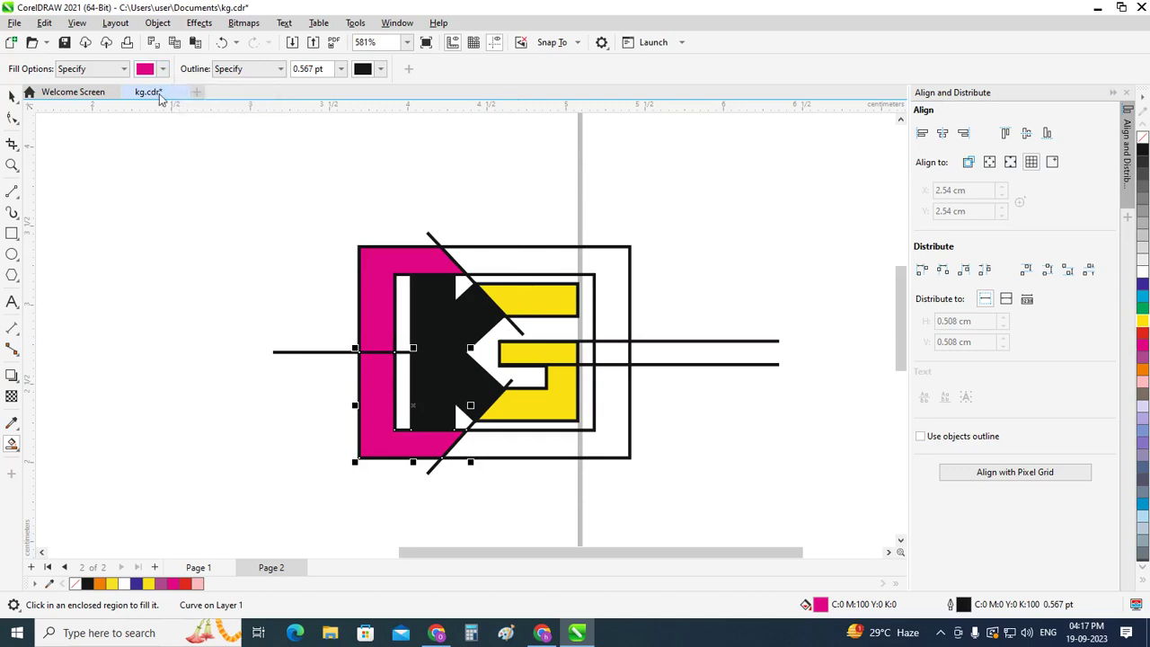
left_click(162, 69)
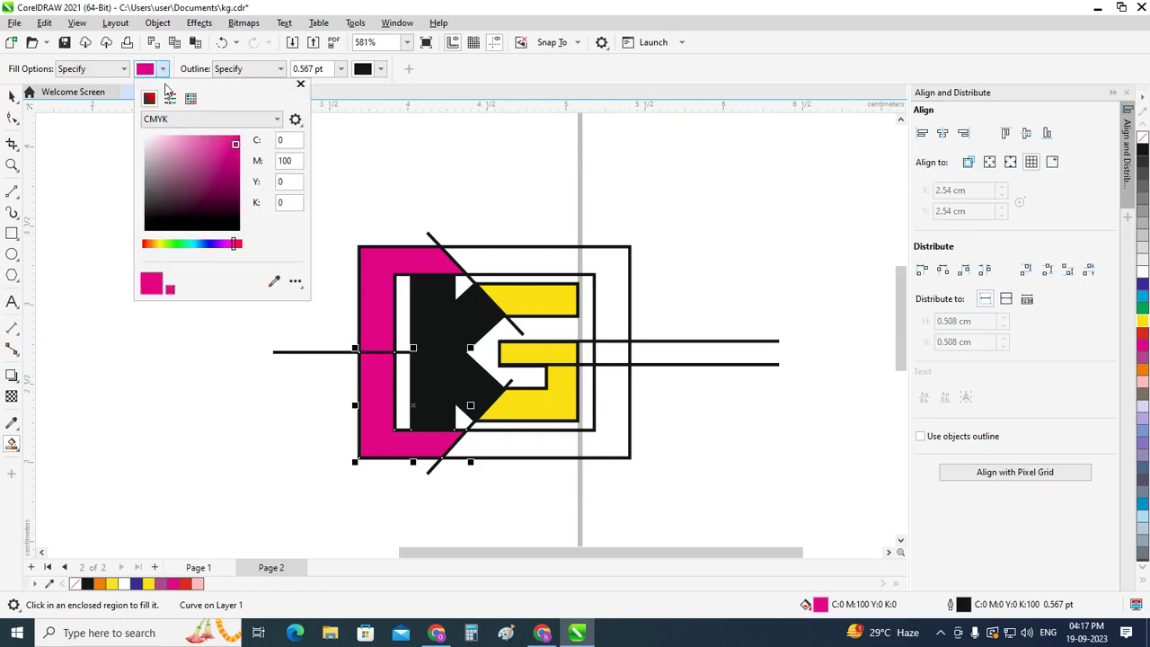
double_click(286, 159)
type("0")
key("Tab")
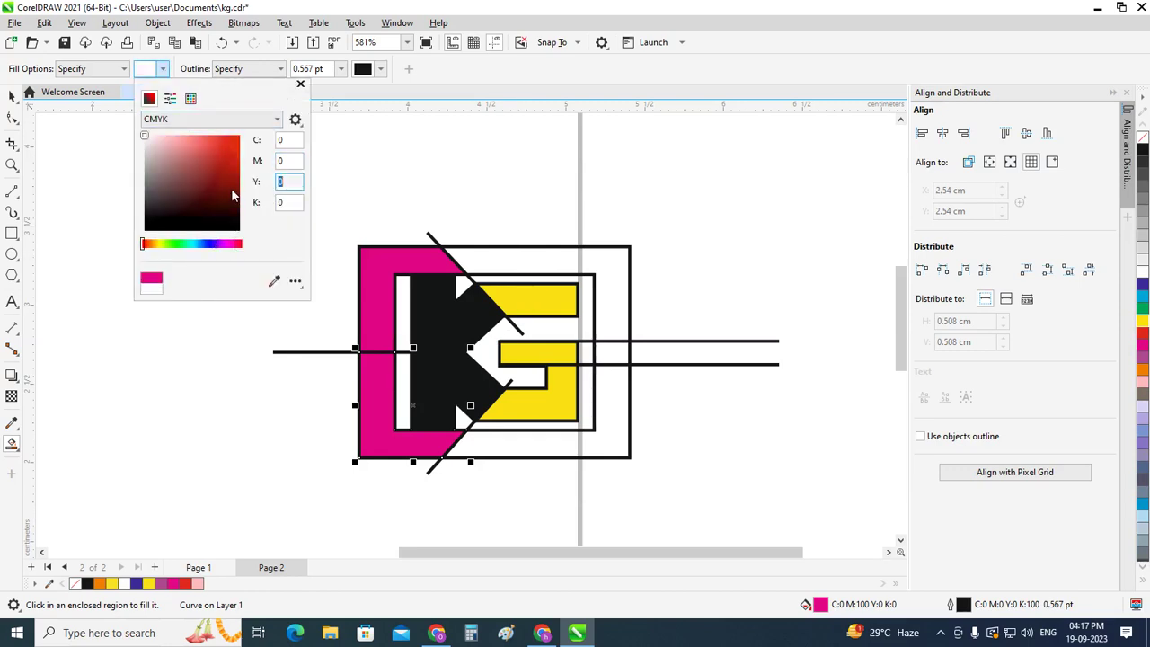
key("shift+Tab")
key("shift+Tab")
type("100")
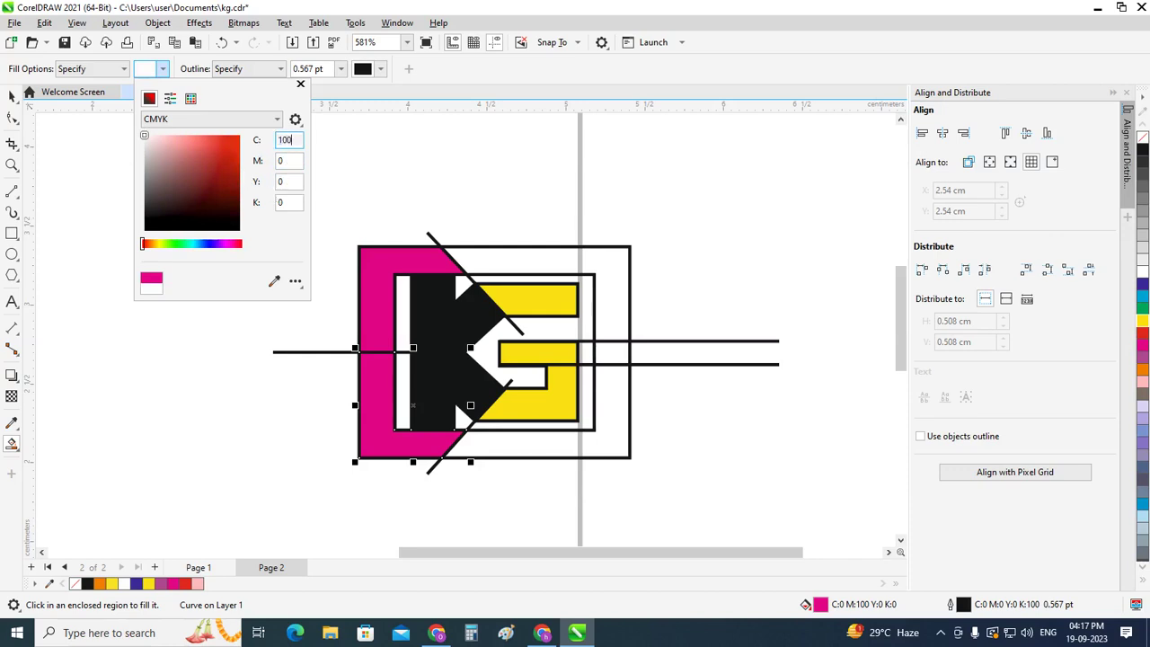
key("Tab")
key("Tab")
left_click(302, 86)
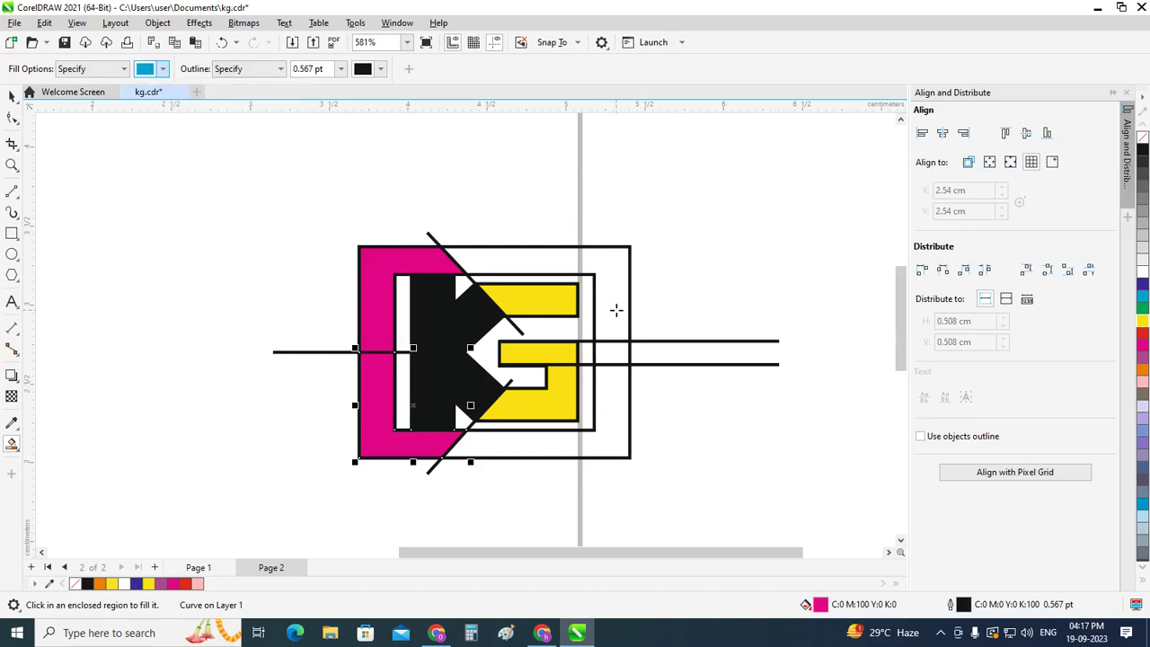
left_click(577, 263)
left_click(615, 410)
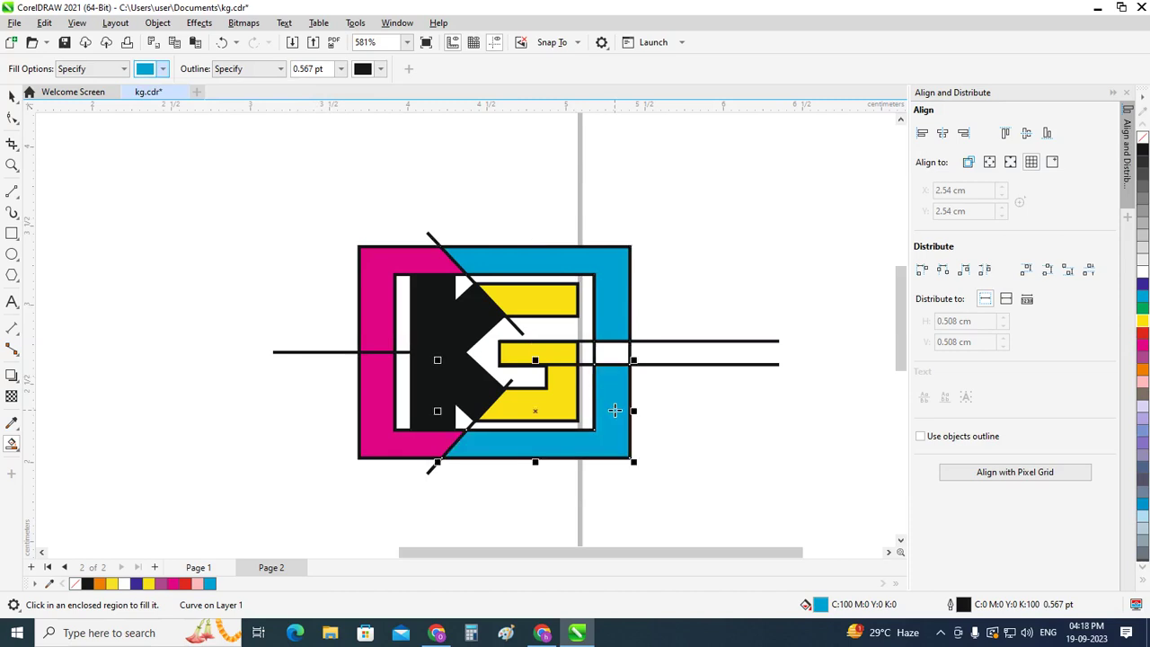
left_click(587, 355)
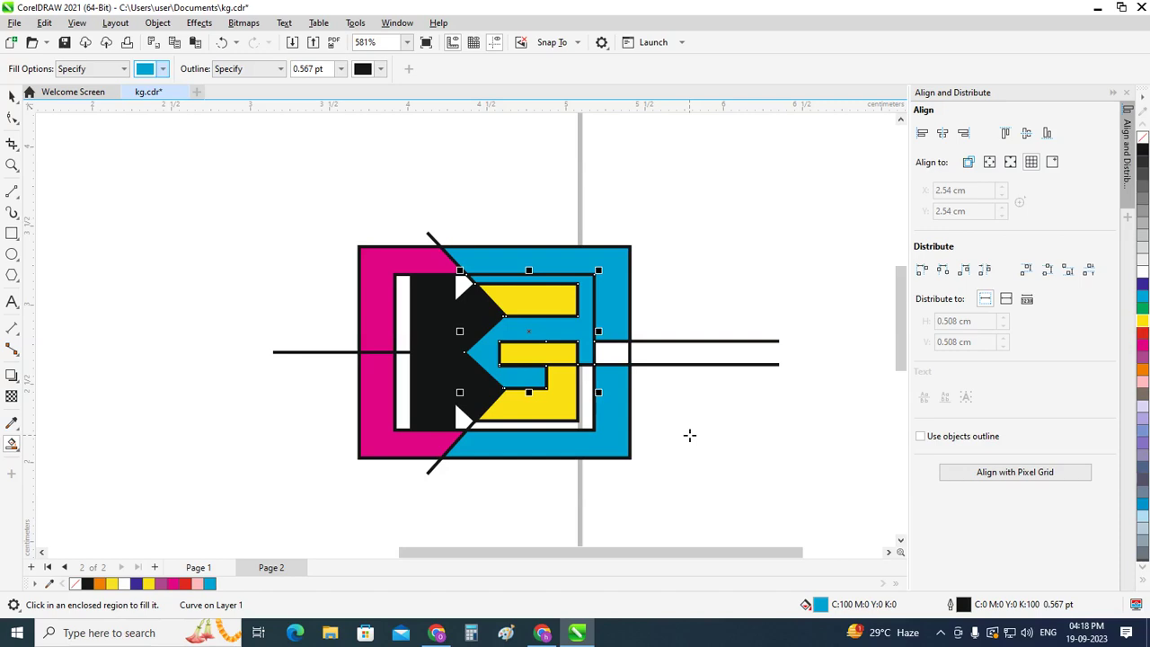
key("ctrl+z")
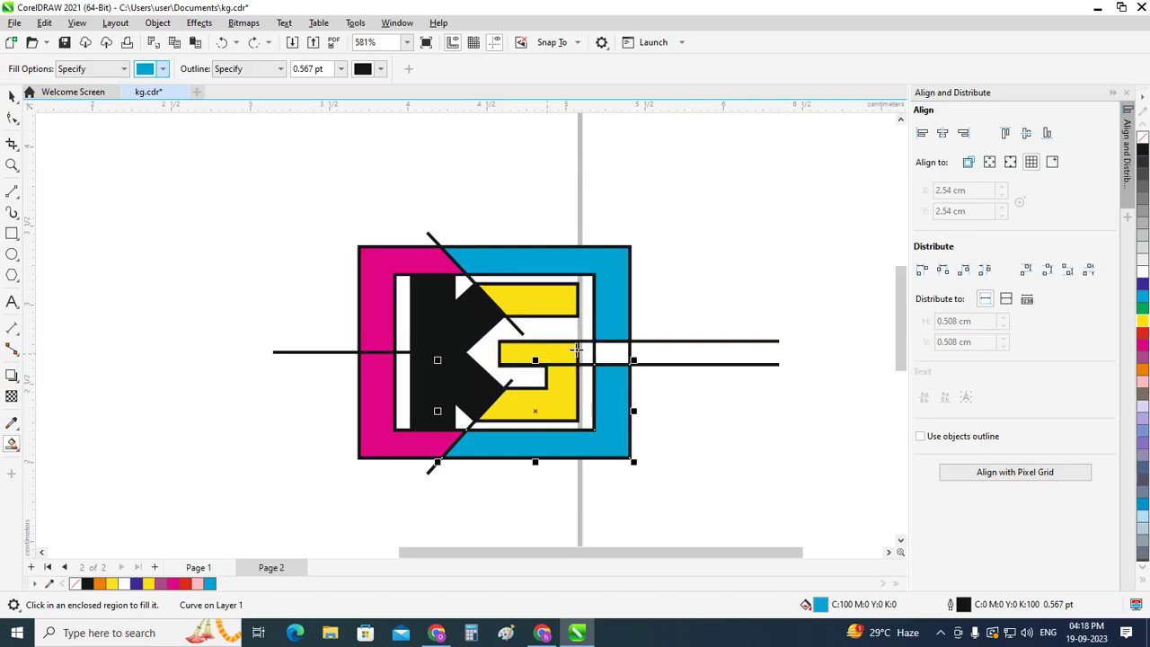
scroll(587, 355, "up", 3)
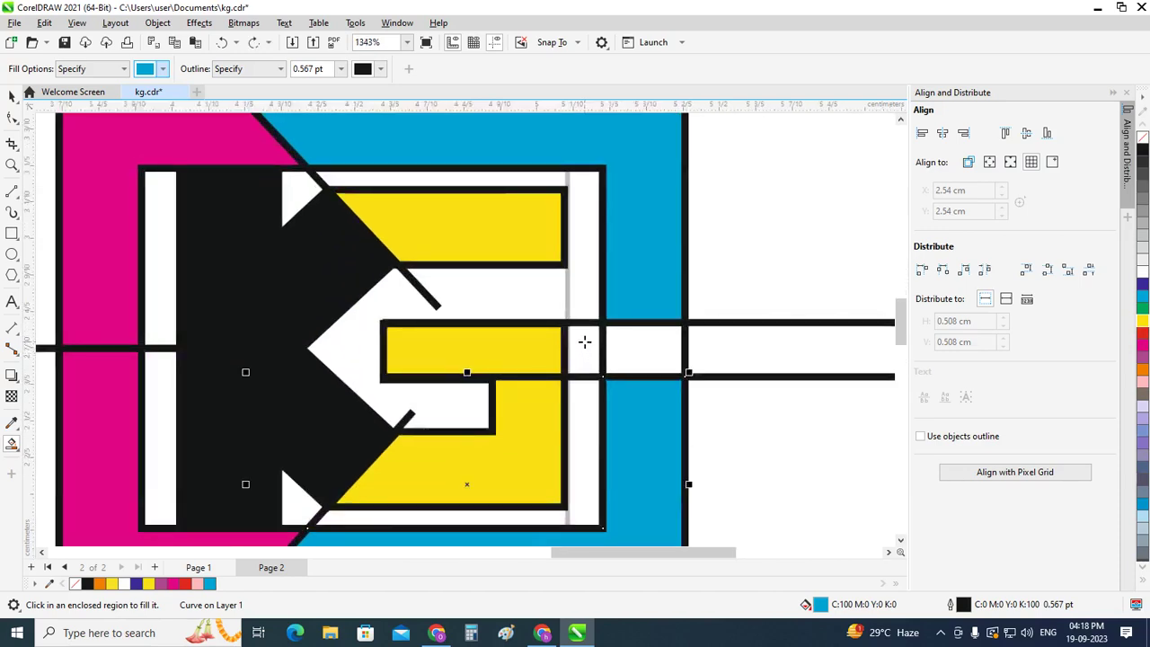
left_click(584, 341)
key("ctrl+z")
scroll(584, 342, "down", 1)
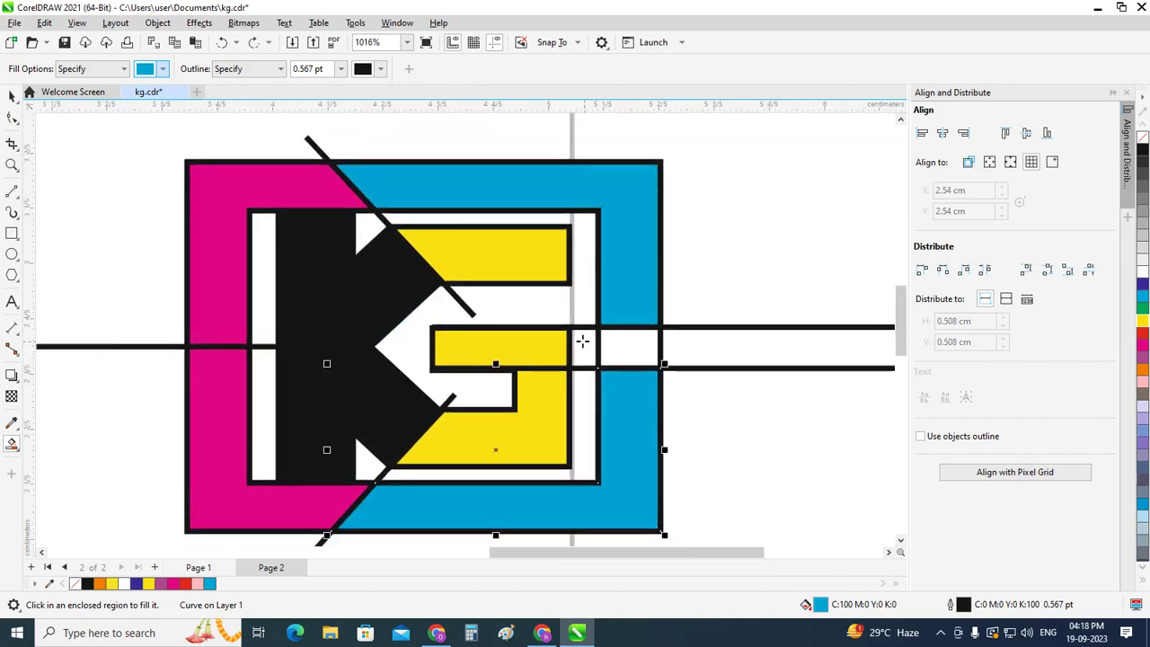
scroll(584, 341, "down", 1)
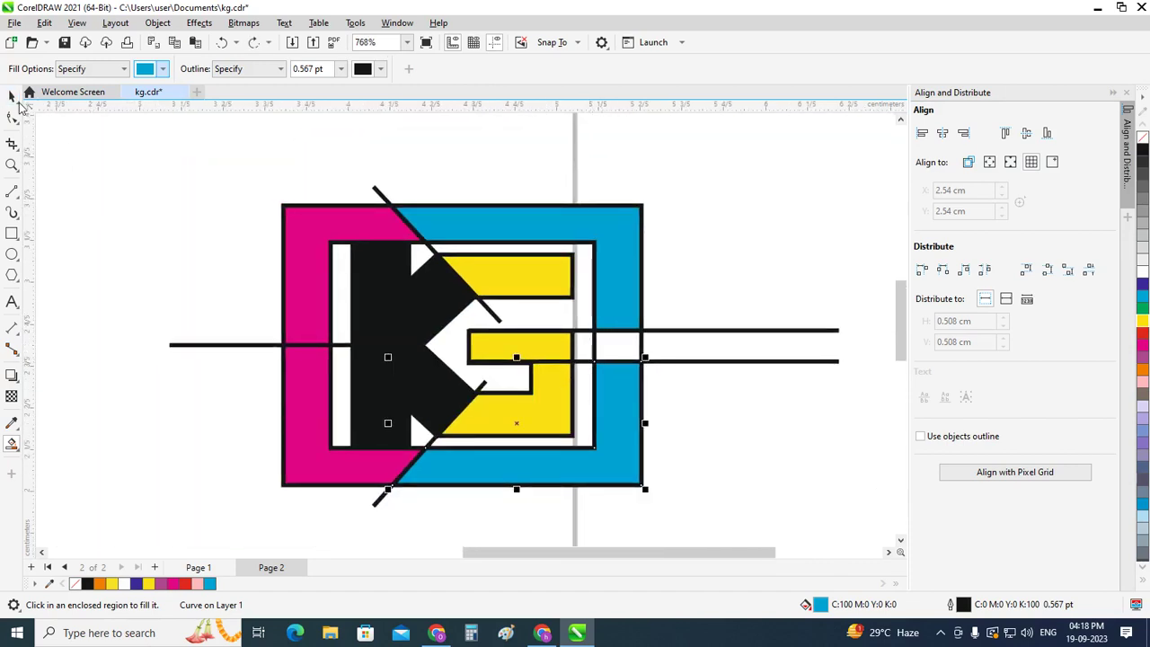
left_click(12, 96)
left_click(754, 413)
left_click(703, 331)
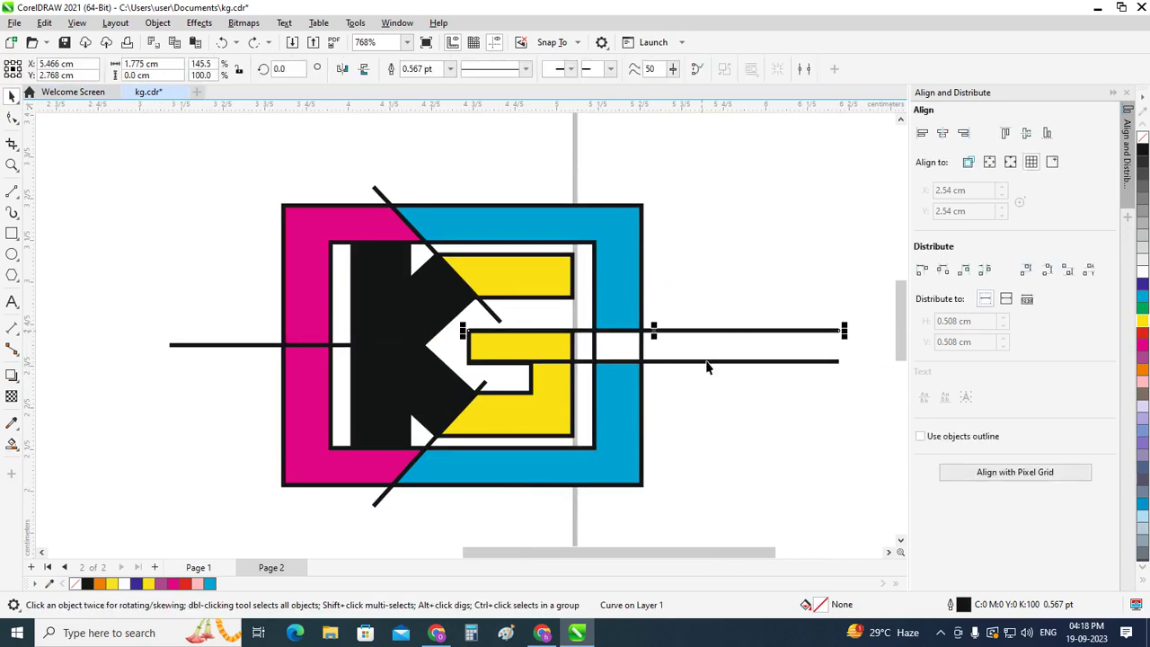
left_click(708, 363, "shift")
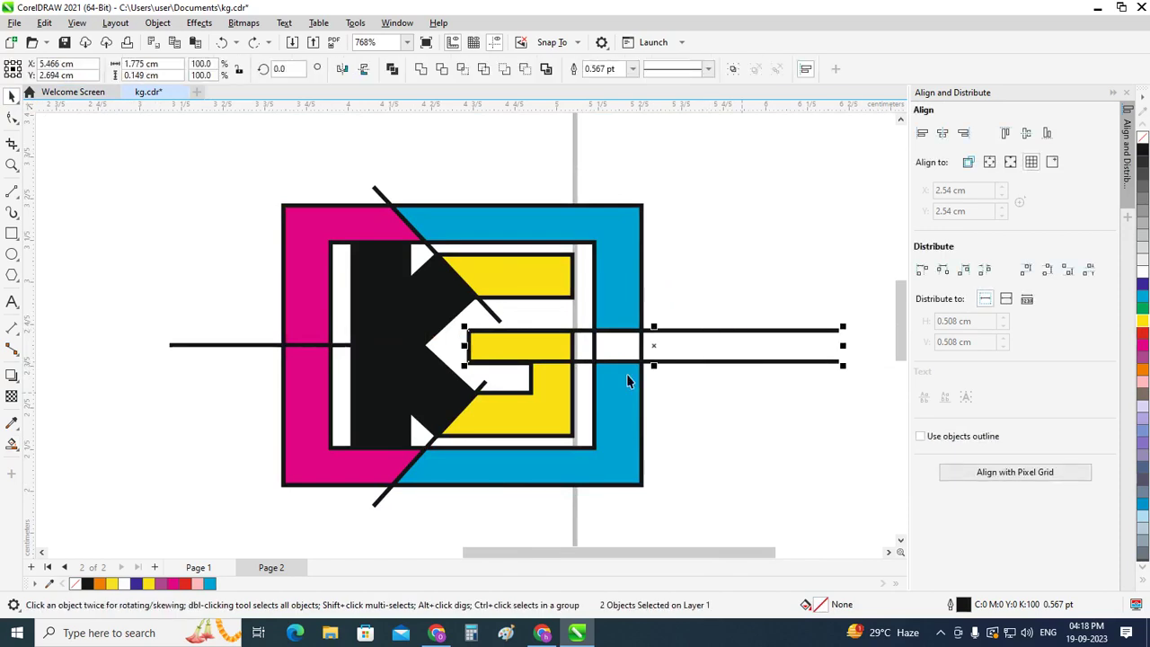
left_click(592, 310, "shift")
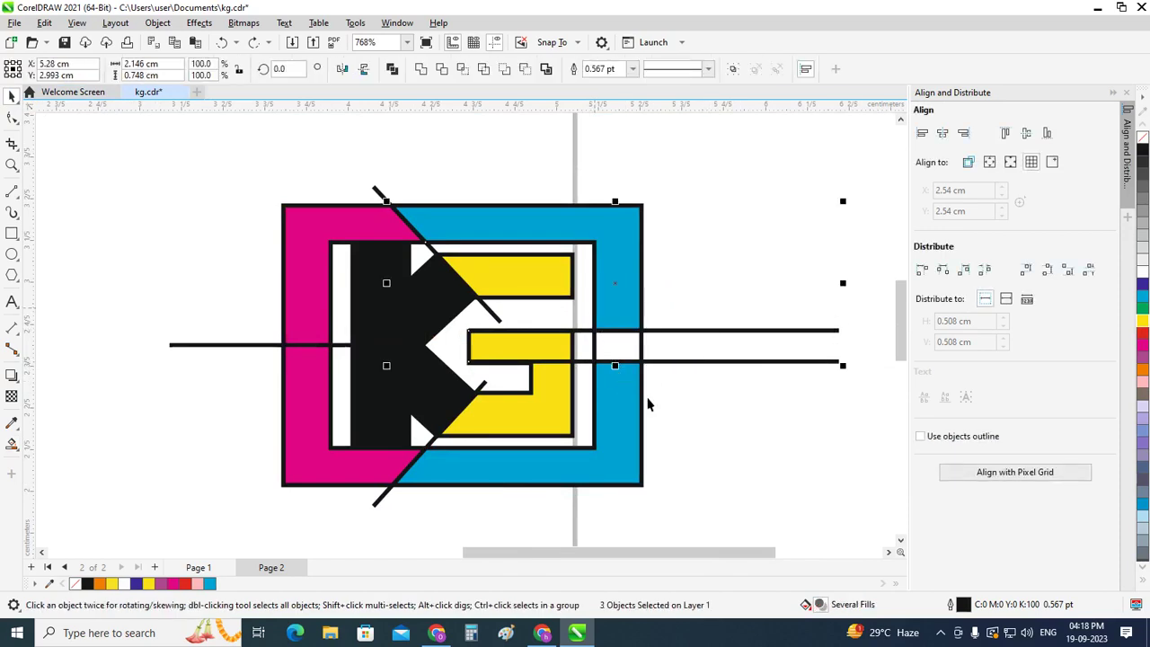
left_click(514, 454, "shift")
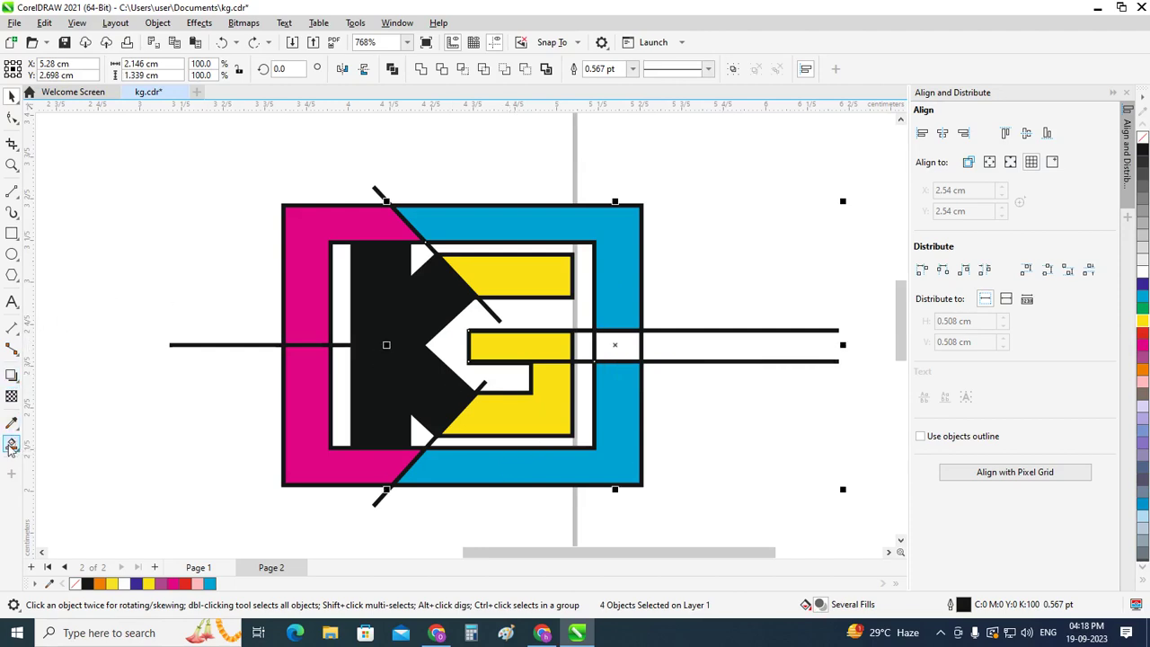
left_click(12, 443)
scroll(589, 350, "up", 1)
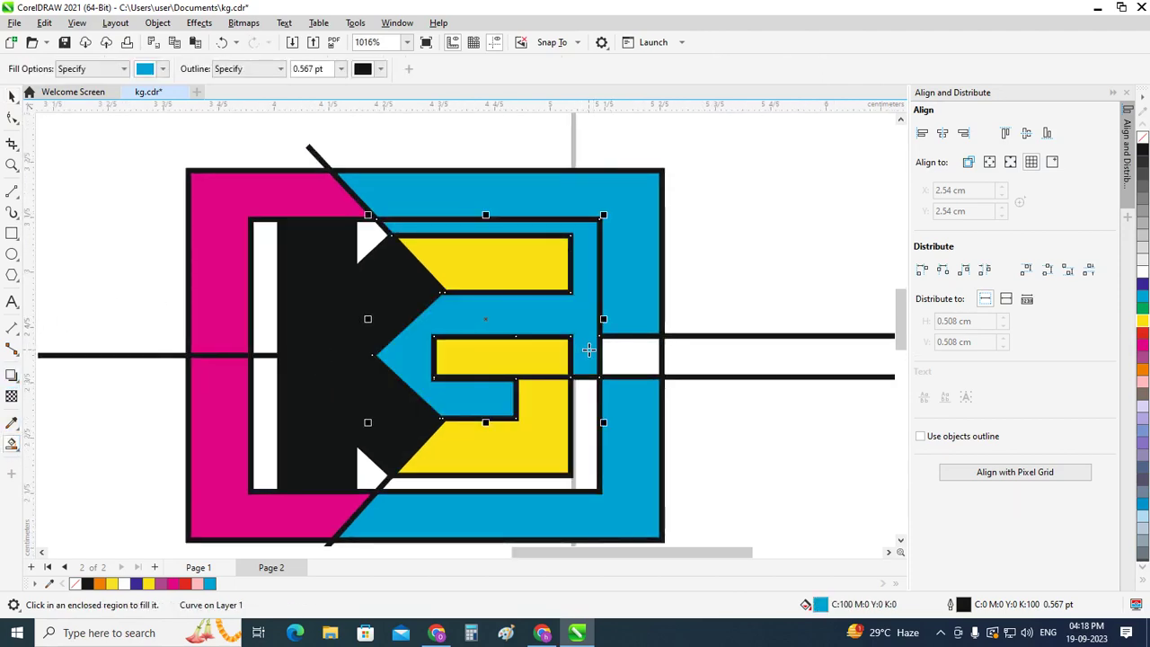
left_click(616, 357)
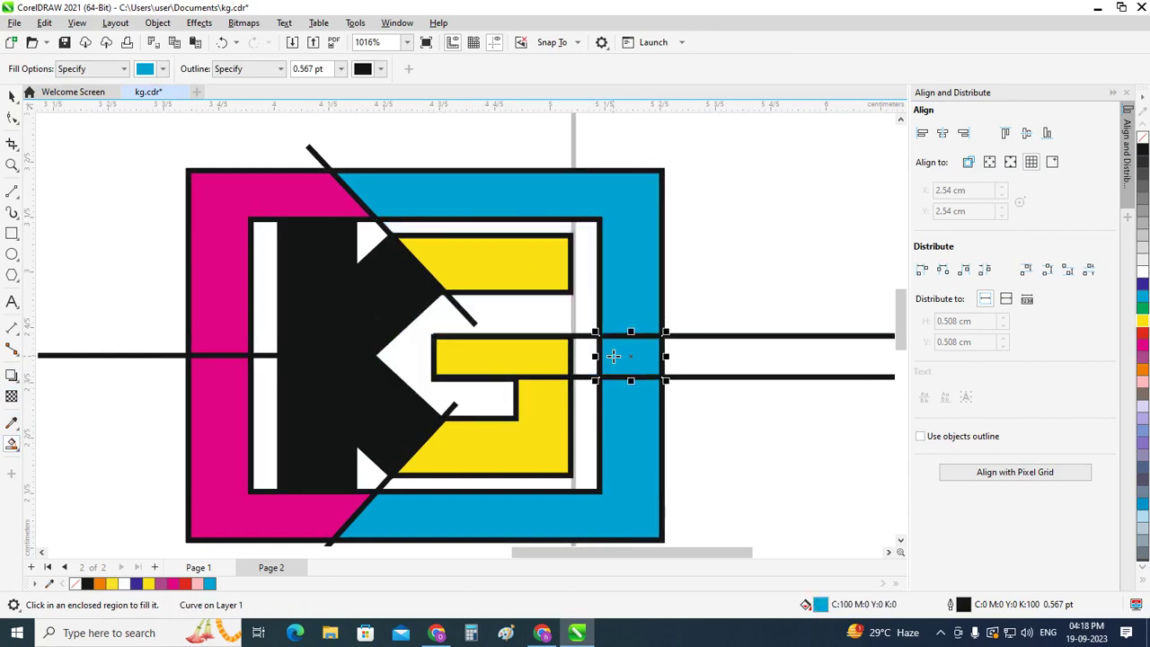
scroll(620, 357, "down", 1)
scroll(620, 357, "down", 1)
key("Delete")
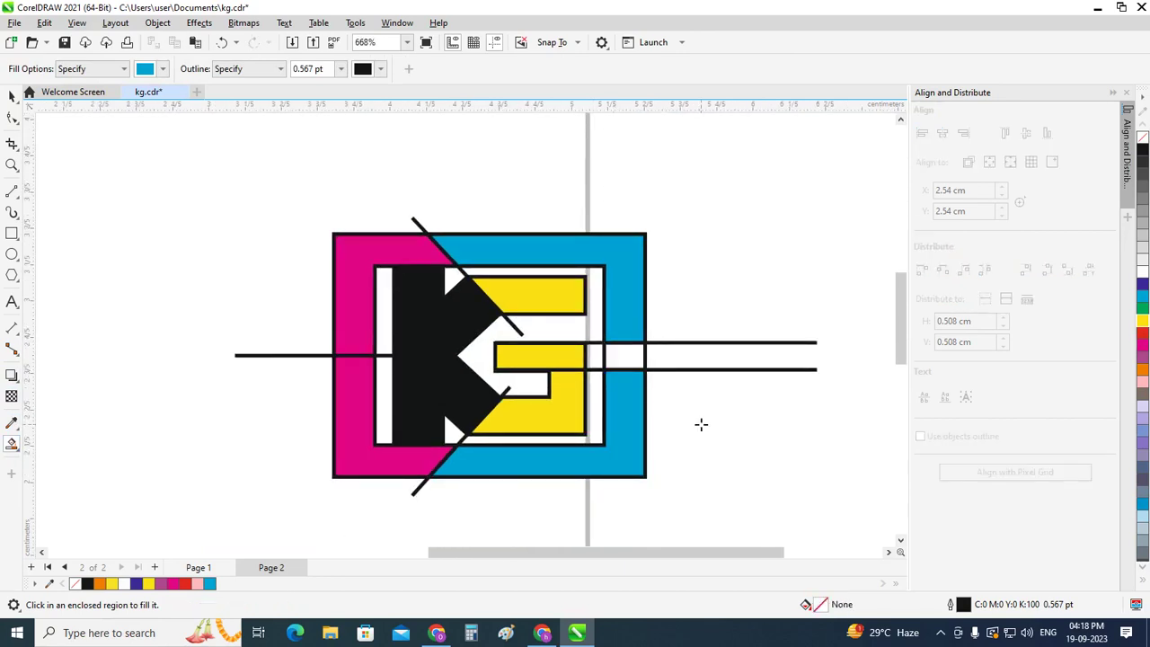
left_click(12, 96)
scroll(159, 314, "down", 1)
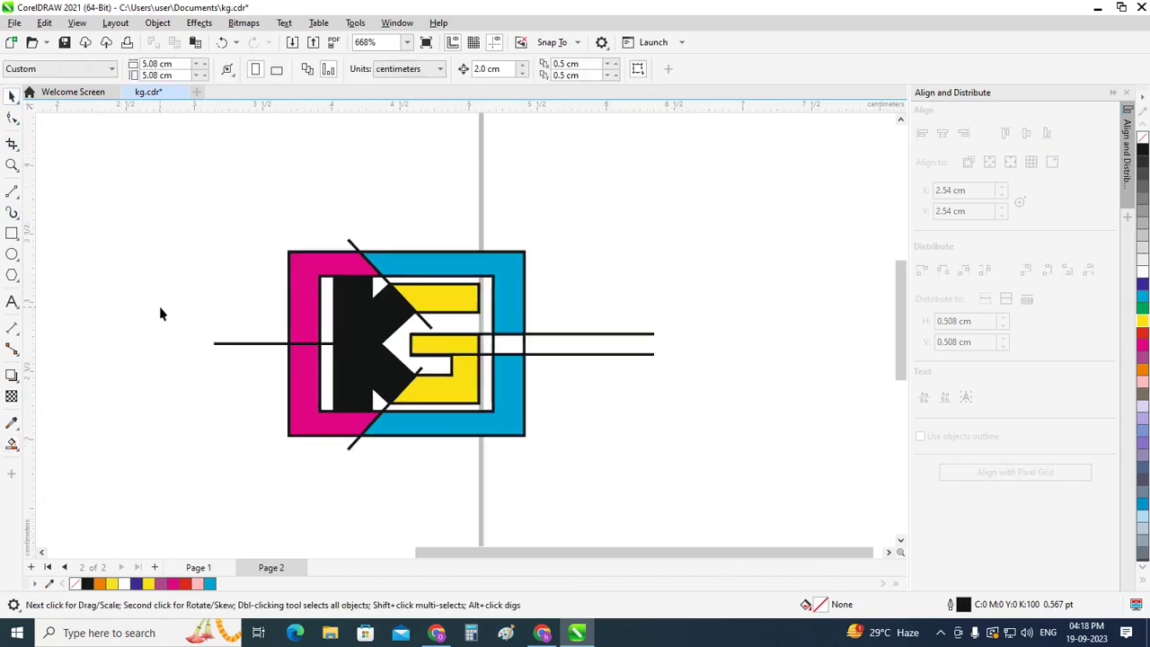
Delete the two line extensions right of the logo and the upper protruding diagonal.
left_click(611, 353)
key("Delete")
left_click(605, 335)
key("Delete")
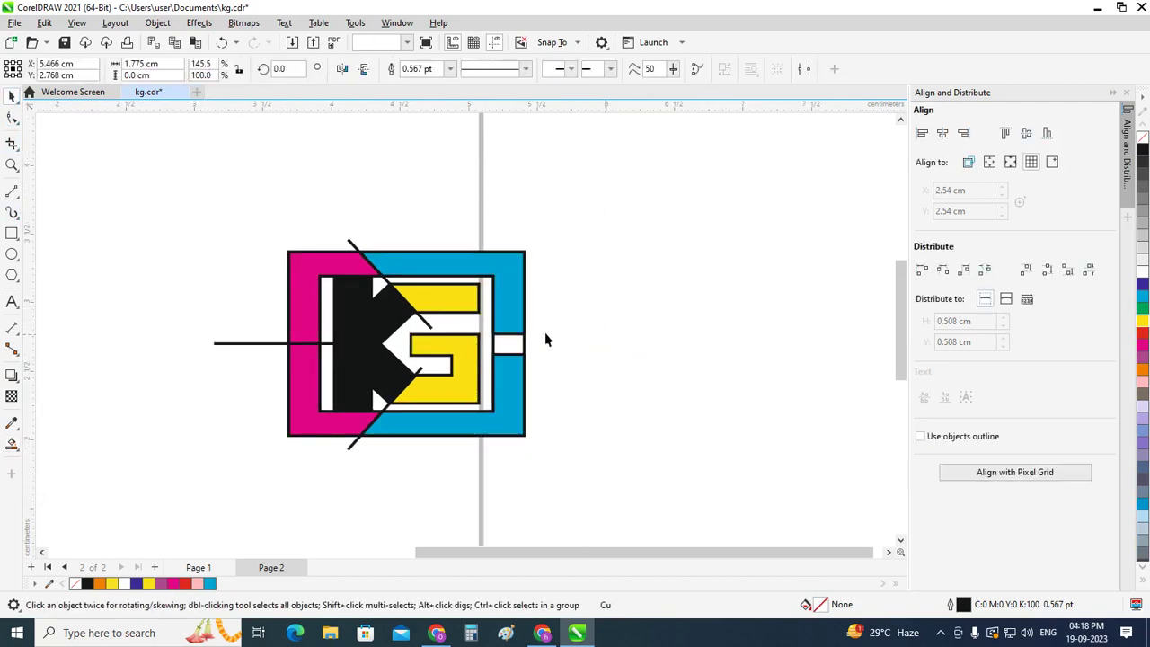
left_click(352, 245)
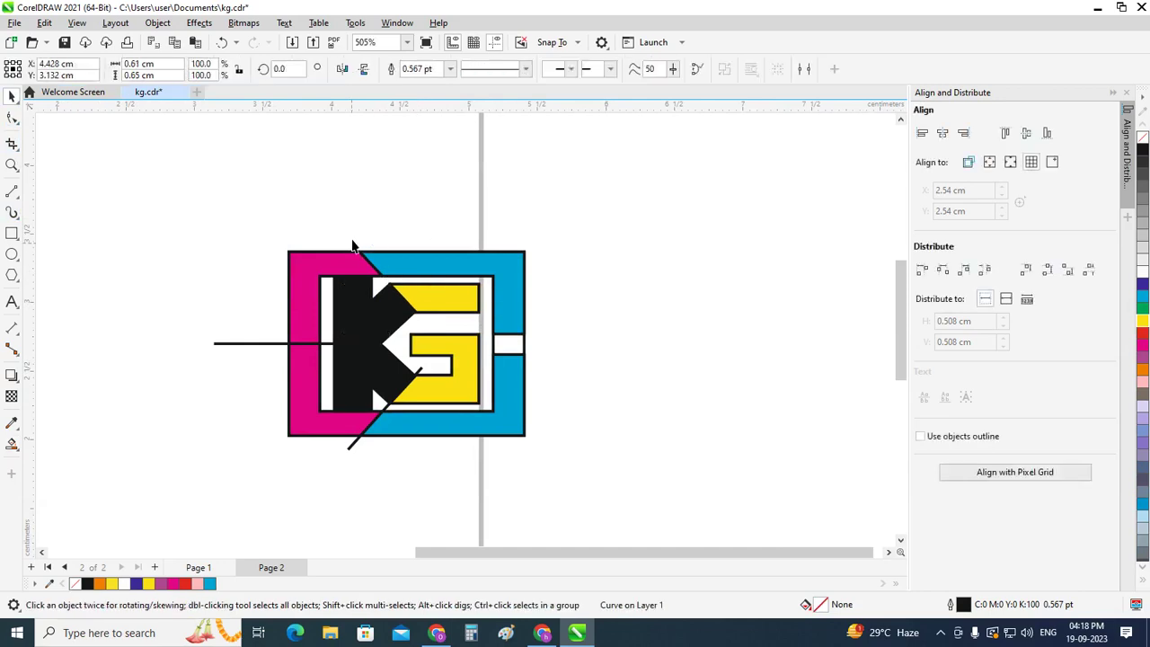
Delete the left horizontal line, the lower diagonal and the white connector bar on the right.
left_click(253, 344)
key("Delete")
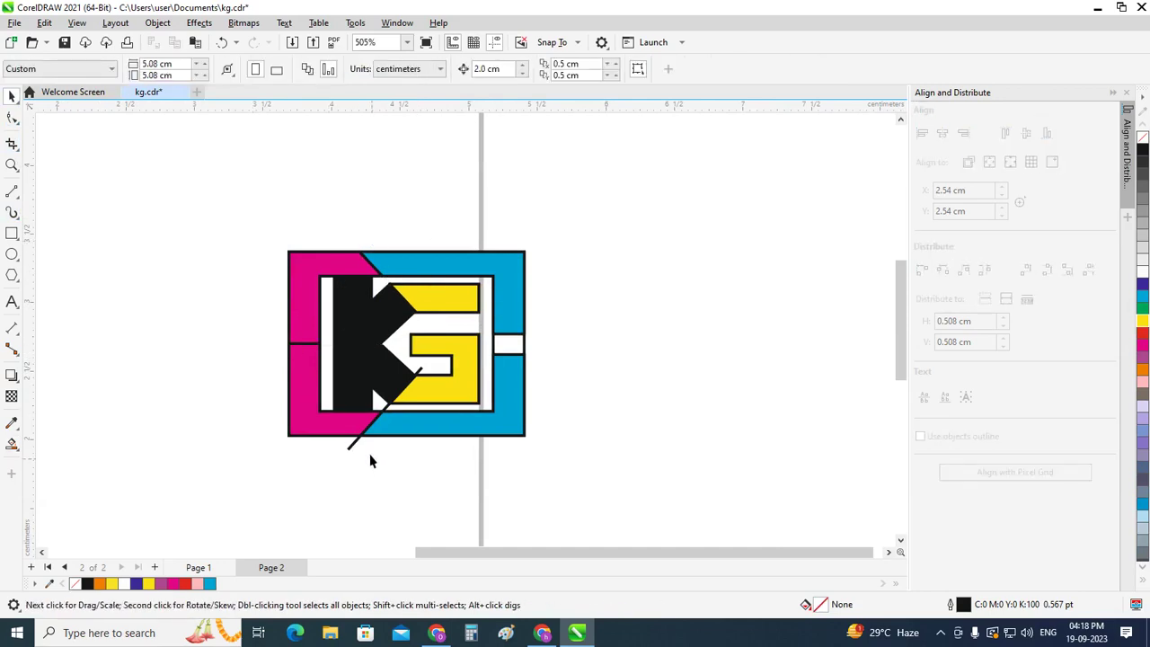
left_click(354, 442)
key("Delete")
left_click(494, 341)
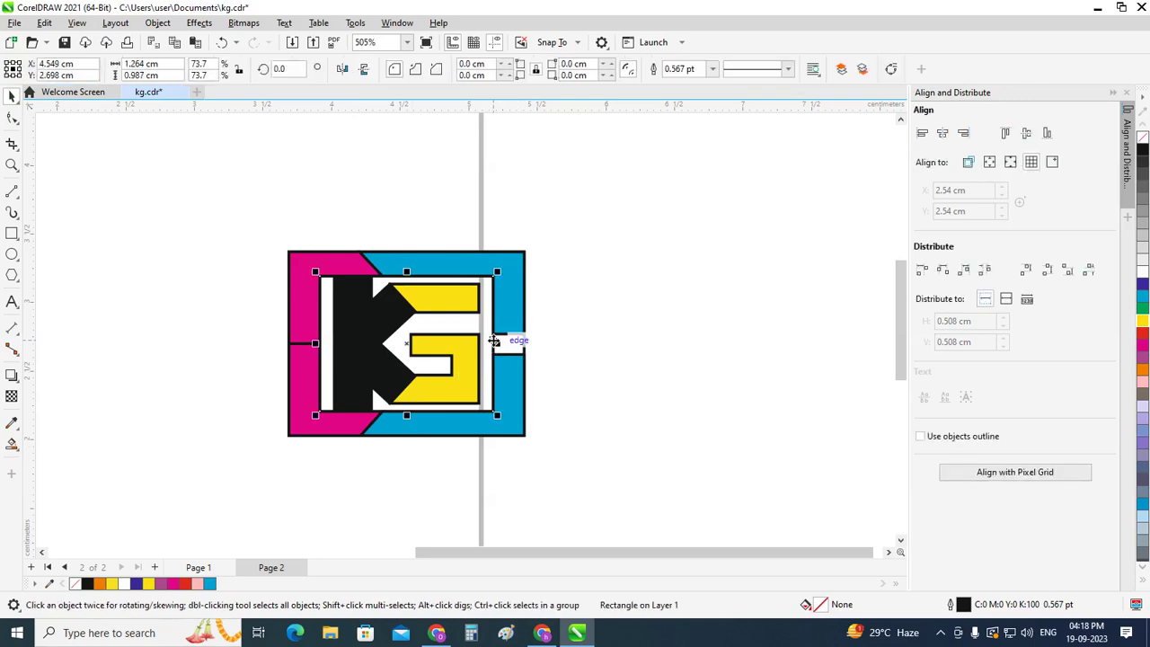
key("Escape")
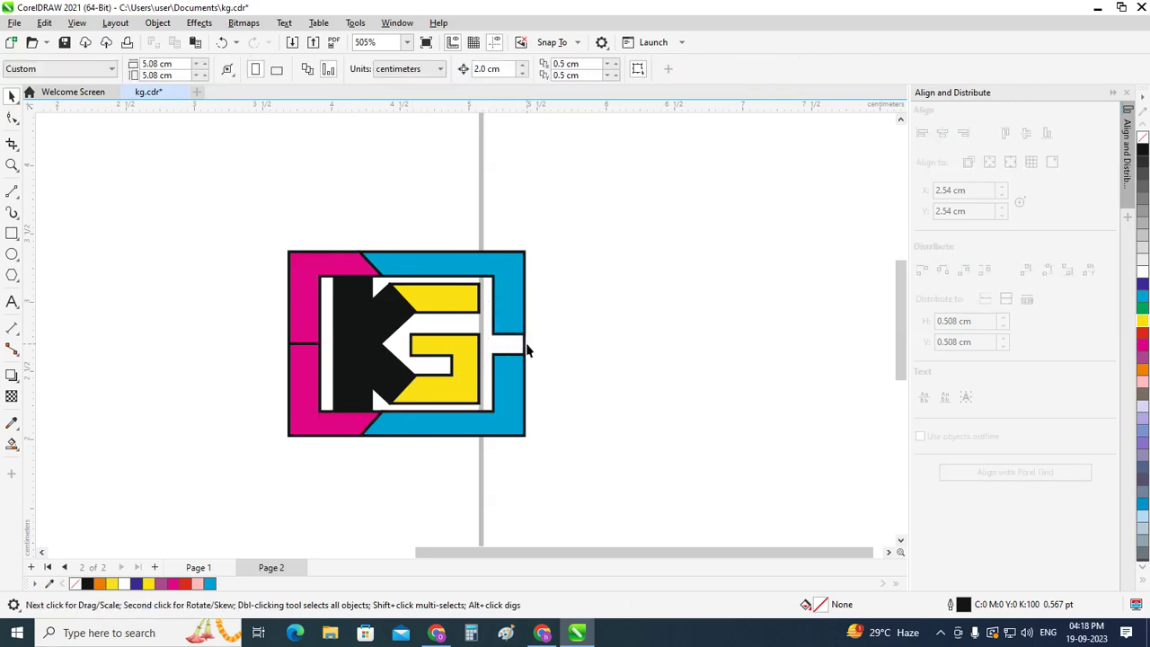
left_click(525, 345)
key("Delete")
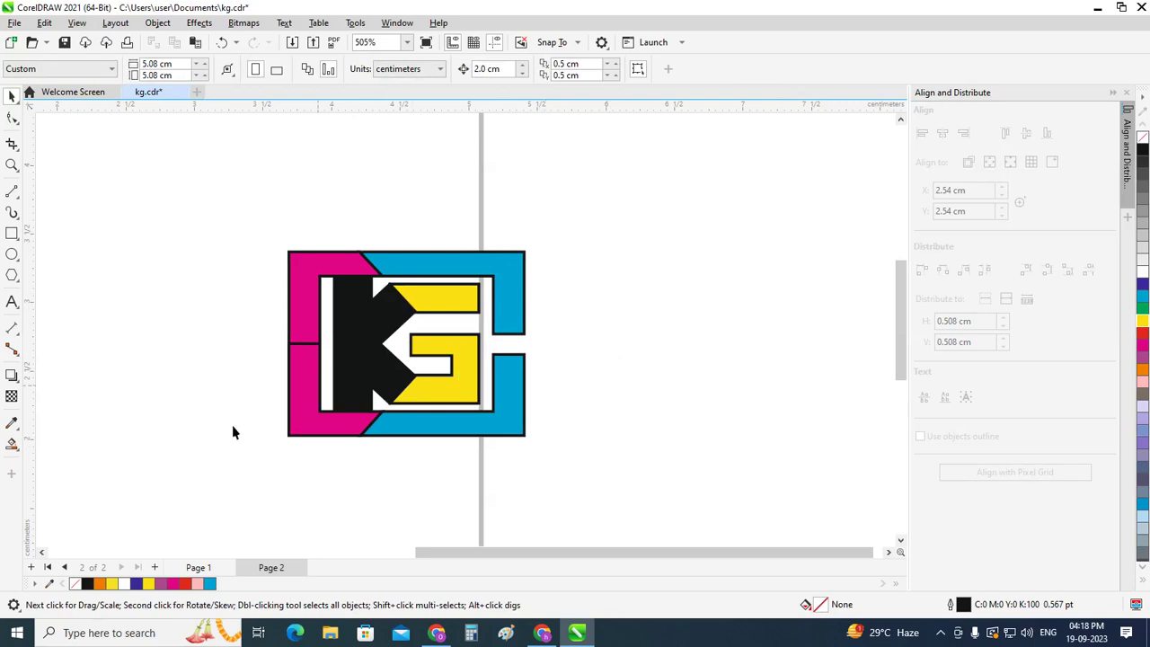
Scale the K and G letter group down to about 85.7% by a corner handle.
scroll(153, 431, "up", 2)
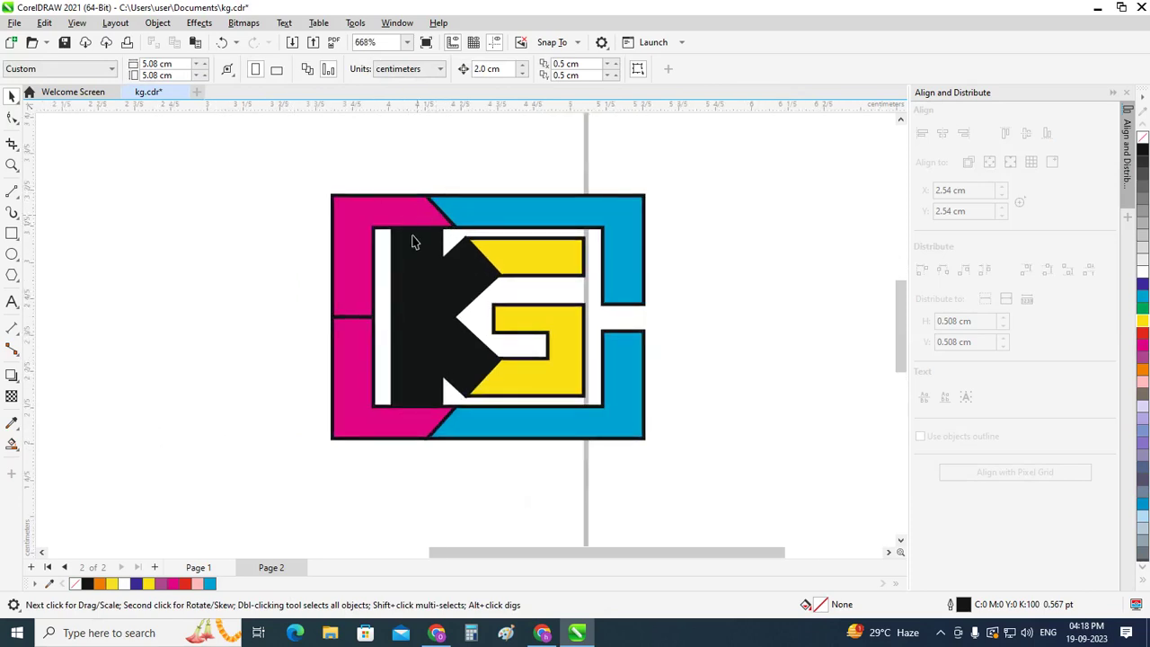
left_click(430, 311)
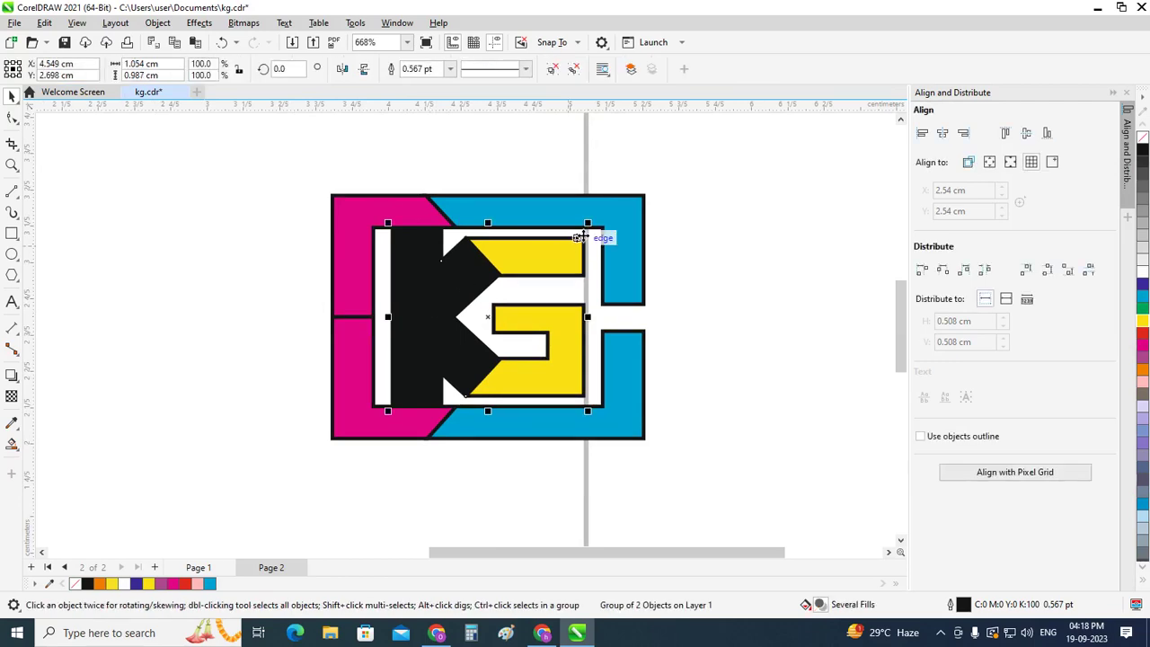
left_click_drag(588, 223, 574, 237)
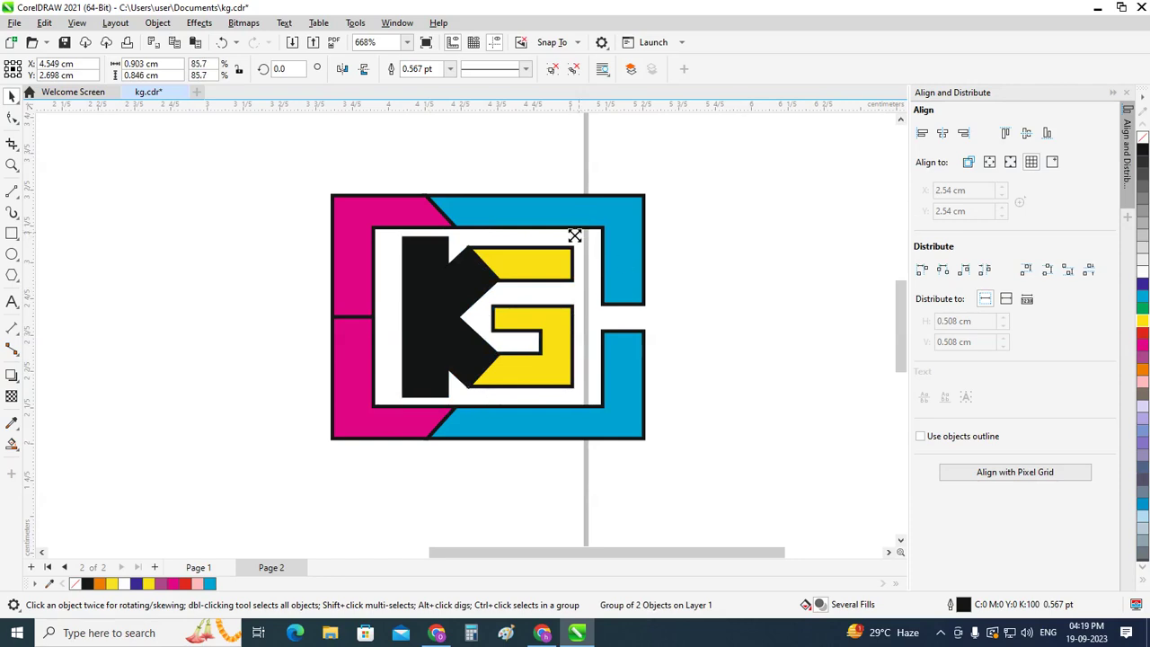
Stretch the four magenta and cyan frame pieces slightly taller at the top edge.
left_click(772, 292)
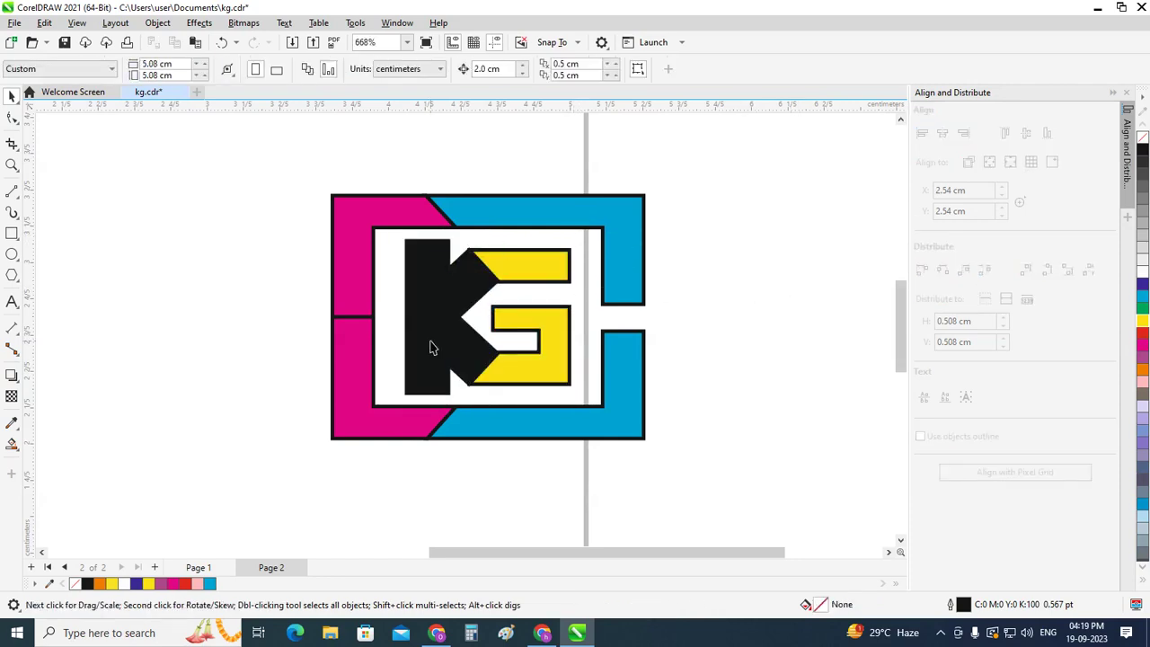
left_click(488, 225)
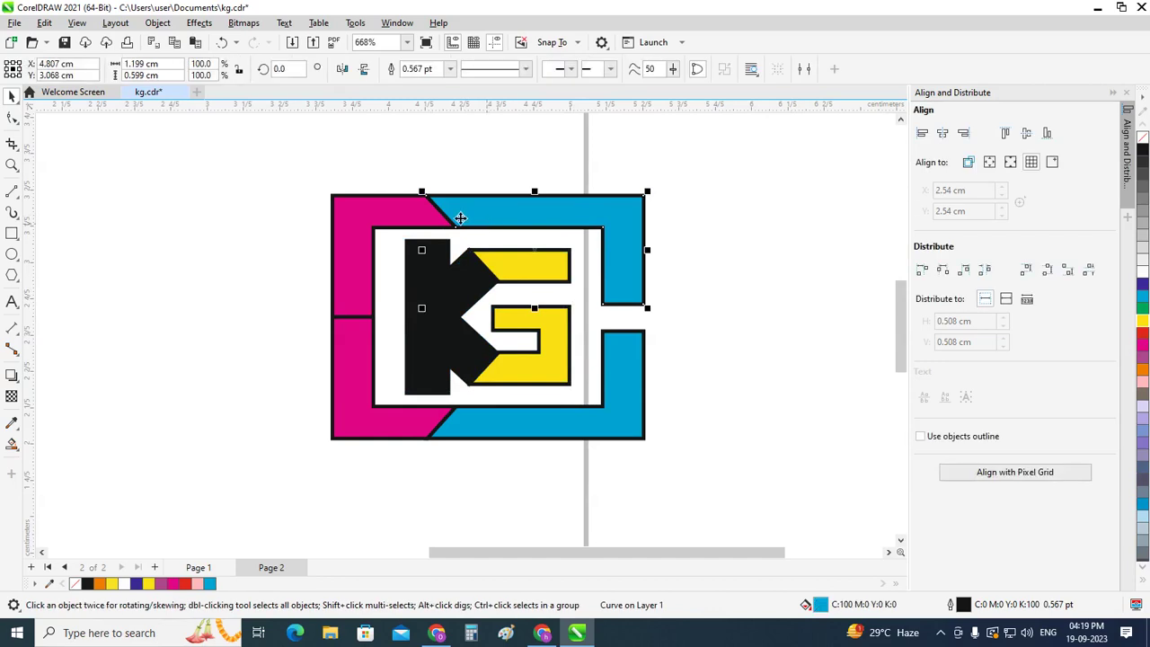
left_click(403, 216, "shift")
left_click(360, 361, "shift")
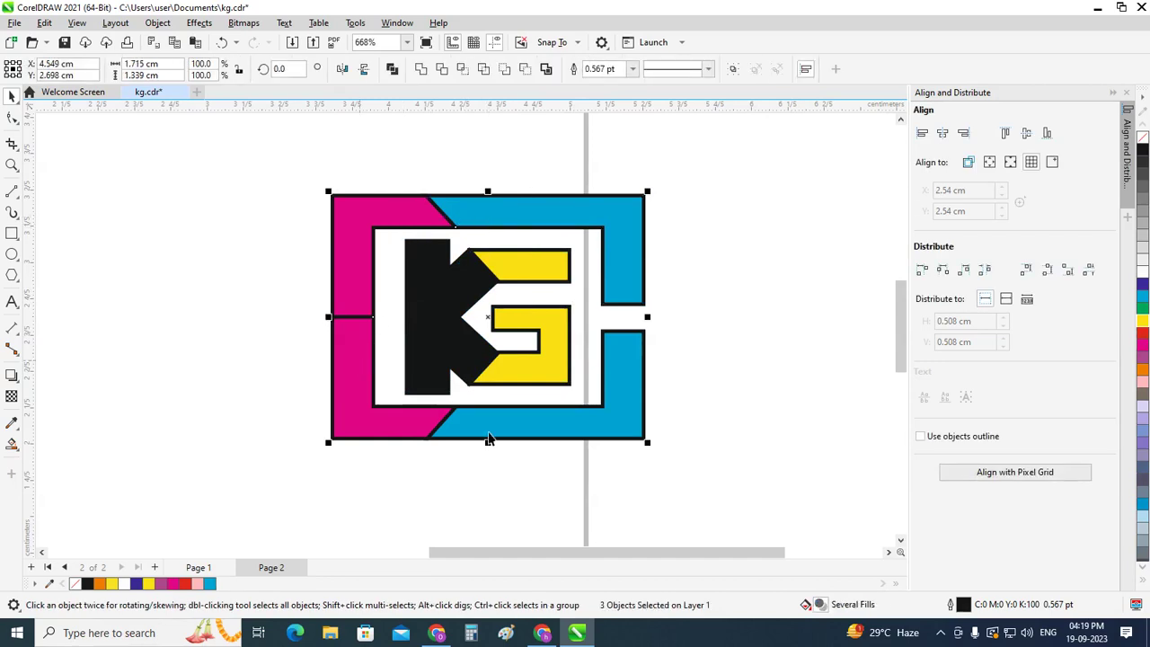
left_click(583, 412, "shift")
left_click_drag(488, 191, 487, 183)
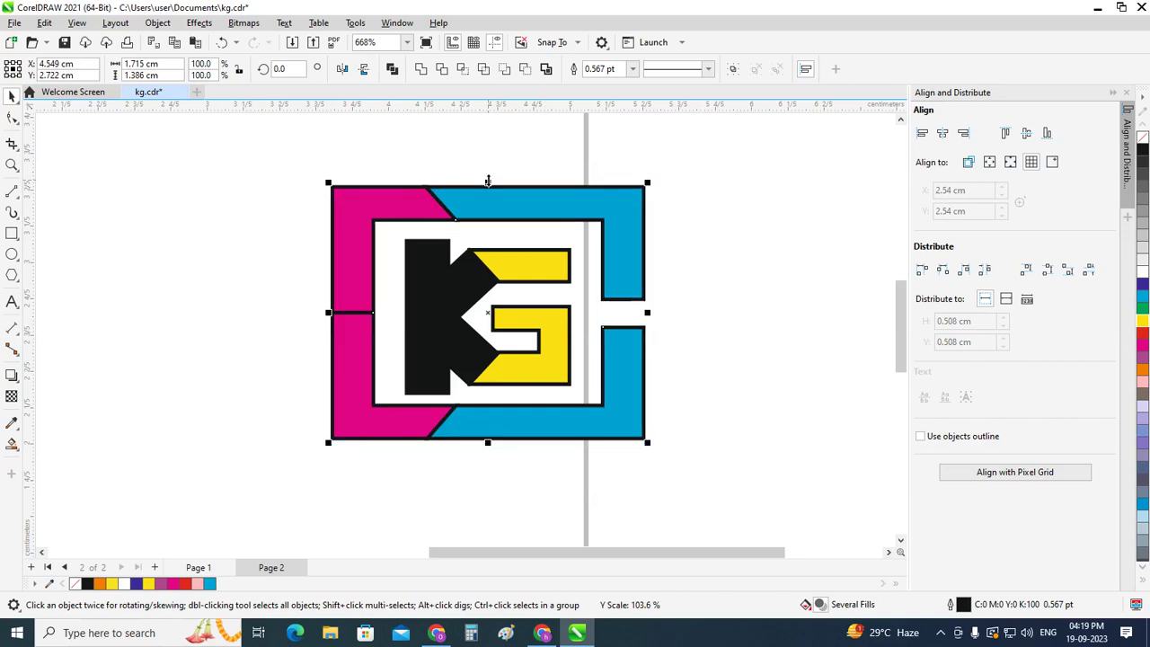
left_click(771, 274)
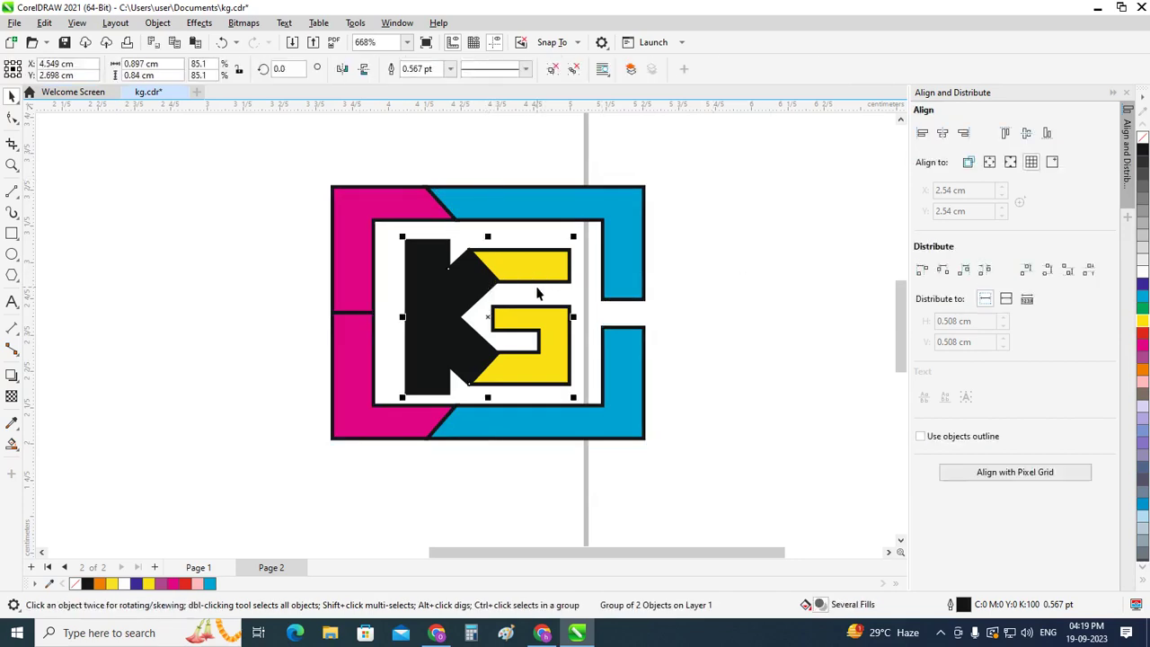
Group the four magenta and cyan frame pieces into one object.
key("Escape")
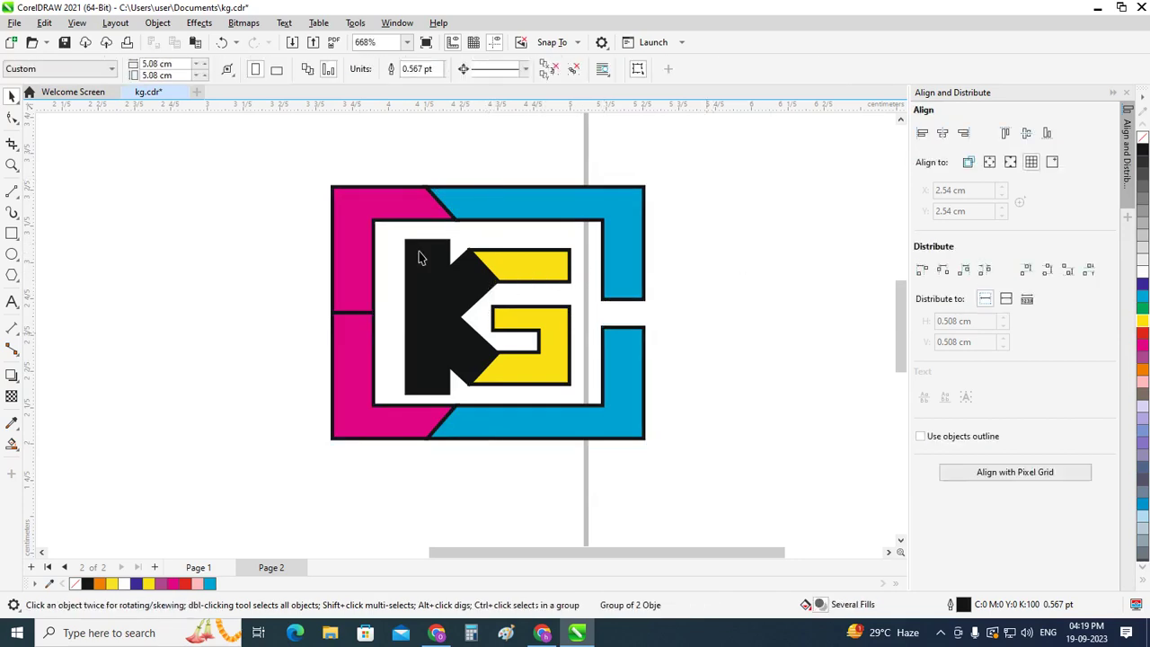
left_click(357, 202)
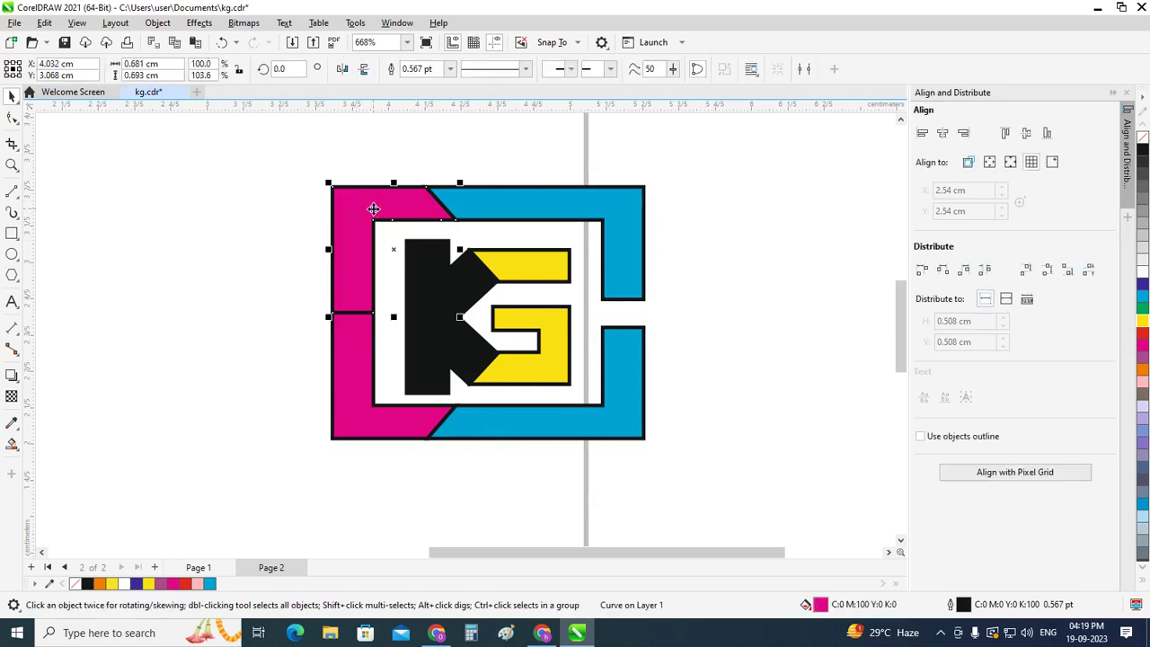
left_click(476, 203, "shift")
left_click(351, 357, "shift")
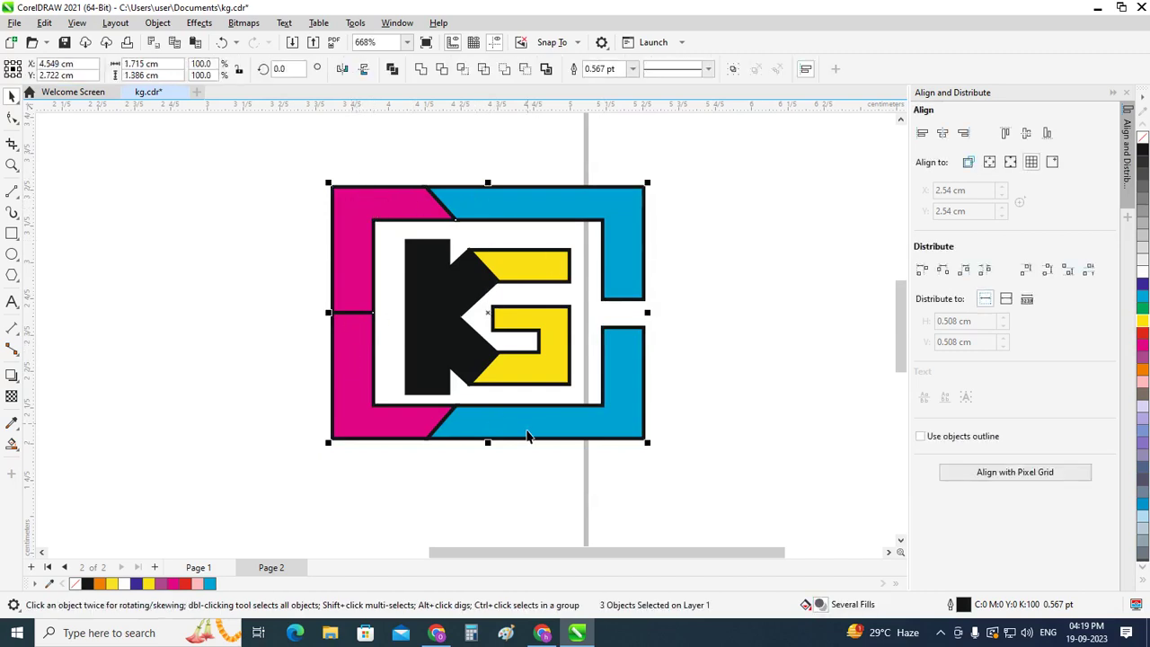
left_click(529, 427, "shift")
key("ctrl+g")
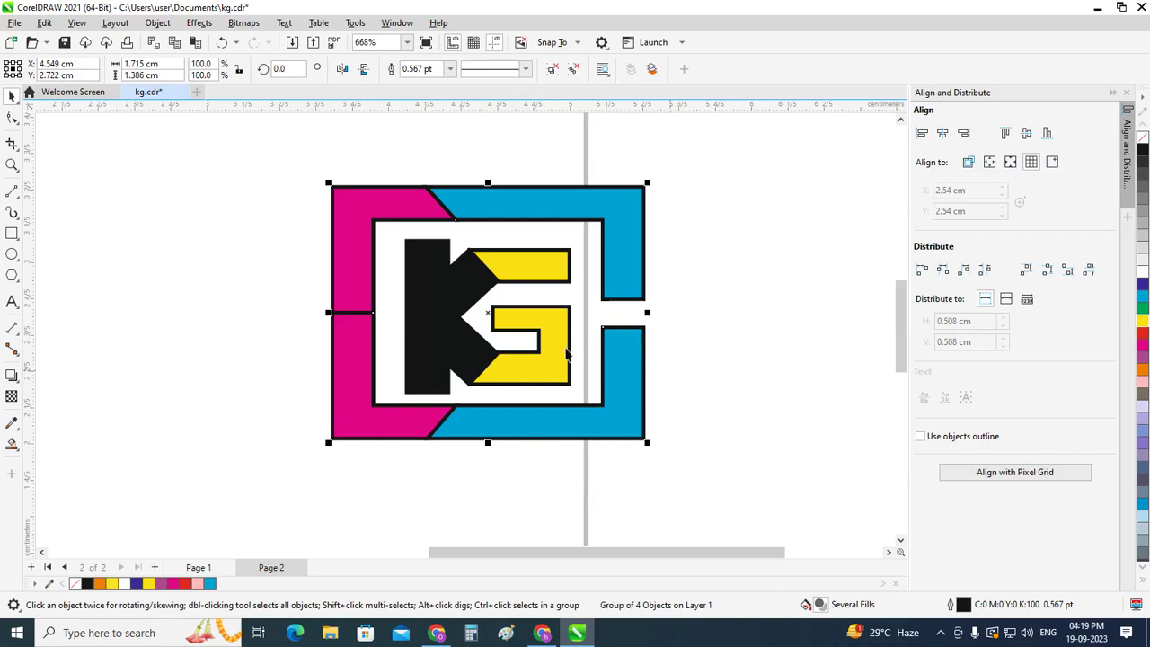
Centre the grouped frame on the K and G letters.
left_click(558, 344, "shift")
key("e")
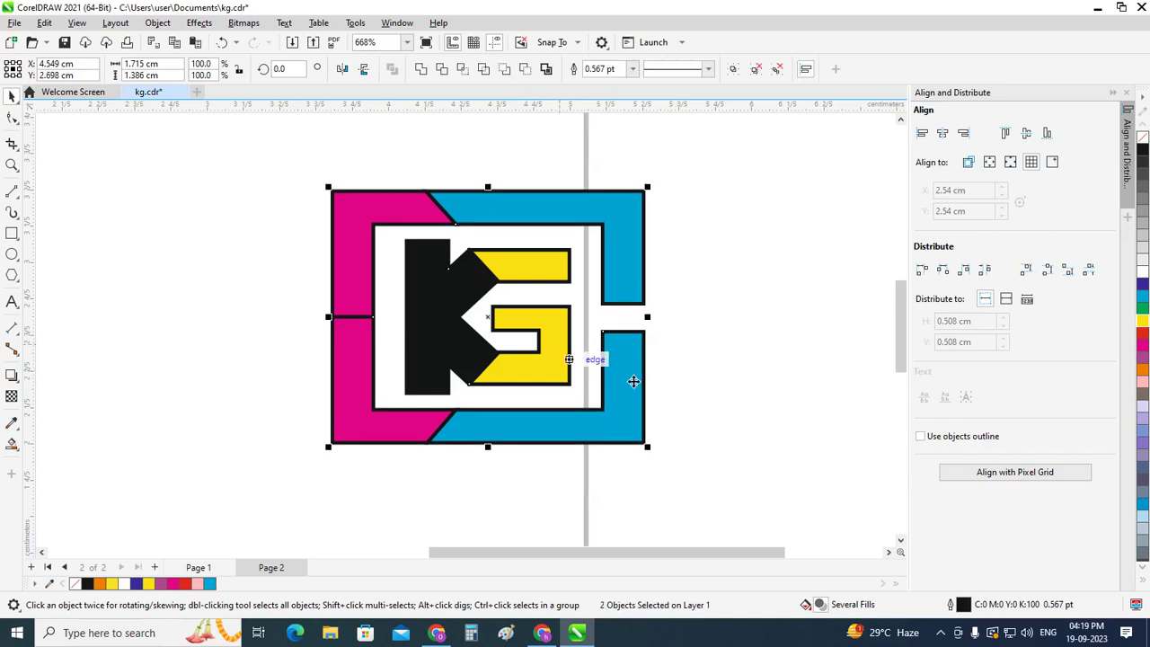
left_click(708, 372)
left_click(514, 372)
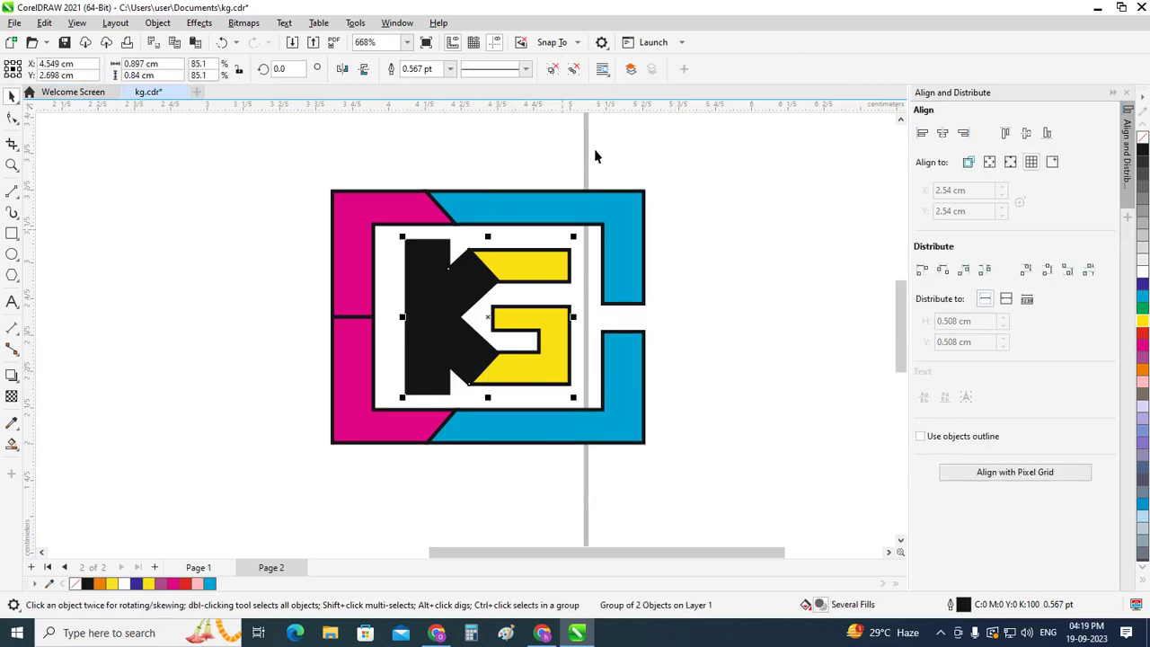
left_click(775, 306)
left_click(630, 249)
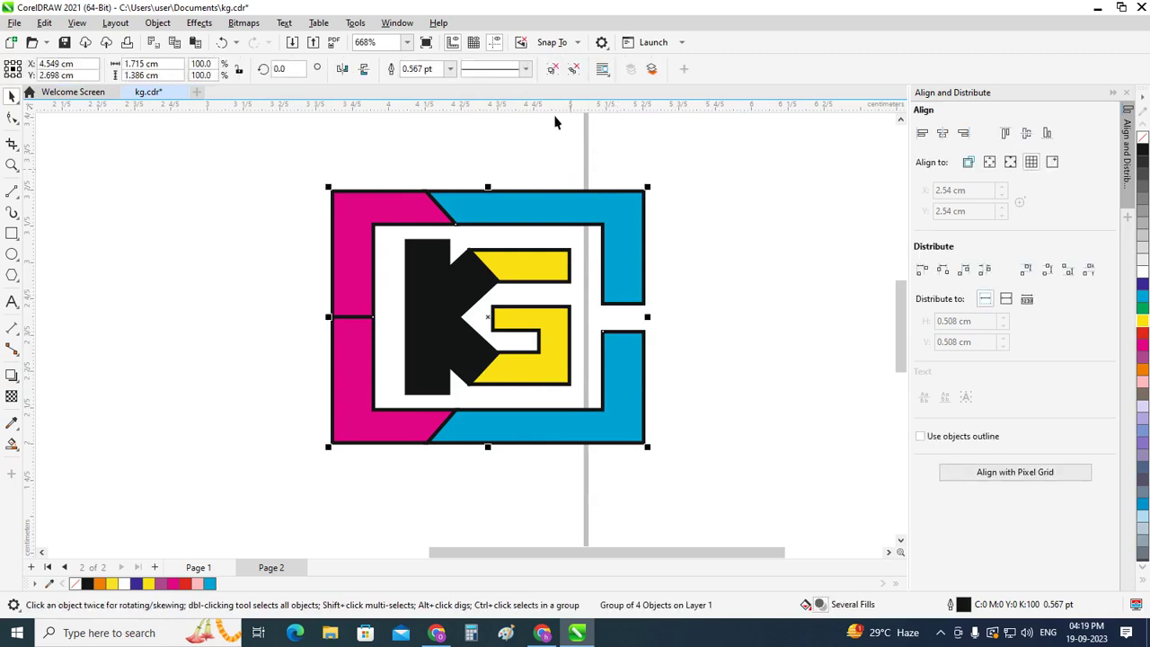
left_click(748, 284)
Recolour the frame pieces: yellow top-left, cyan bottom-left, magenta bottom-right, black top-right.
left_click(339, 277, "ctrl")
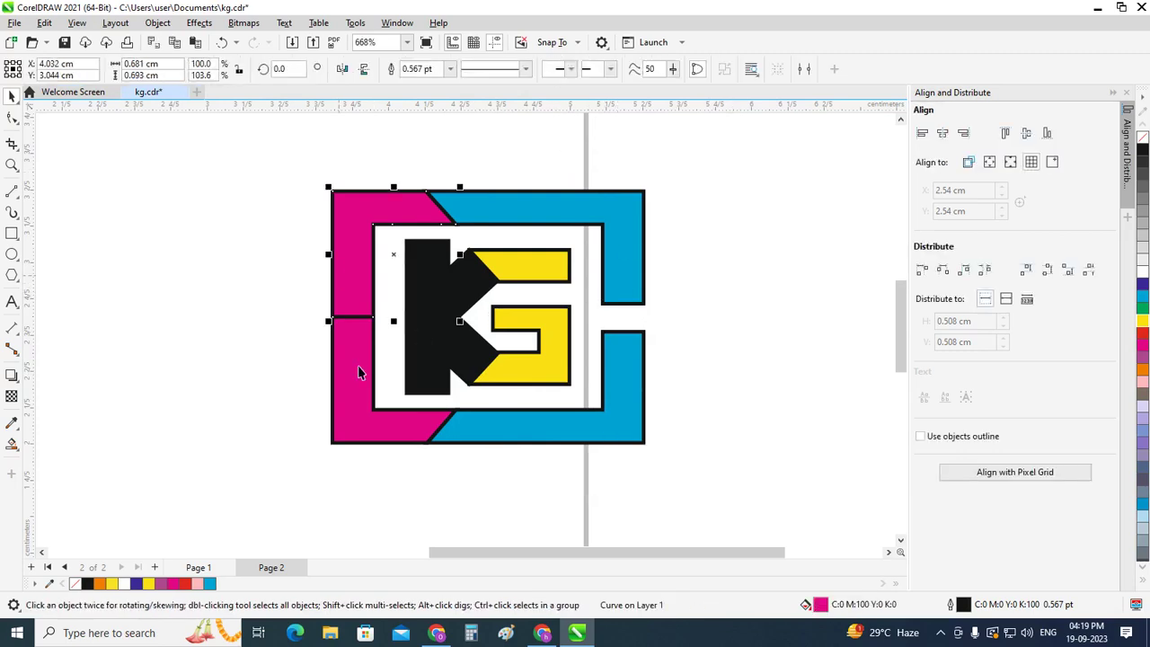
left_click(1143, 322)
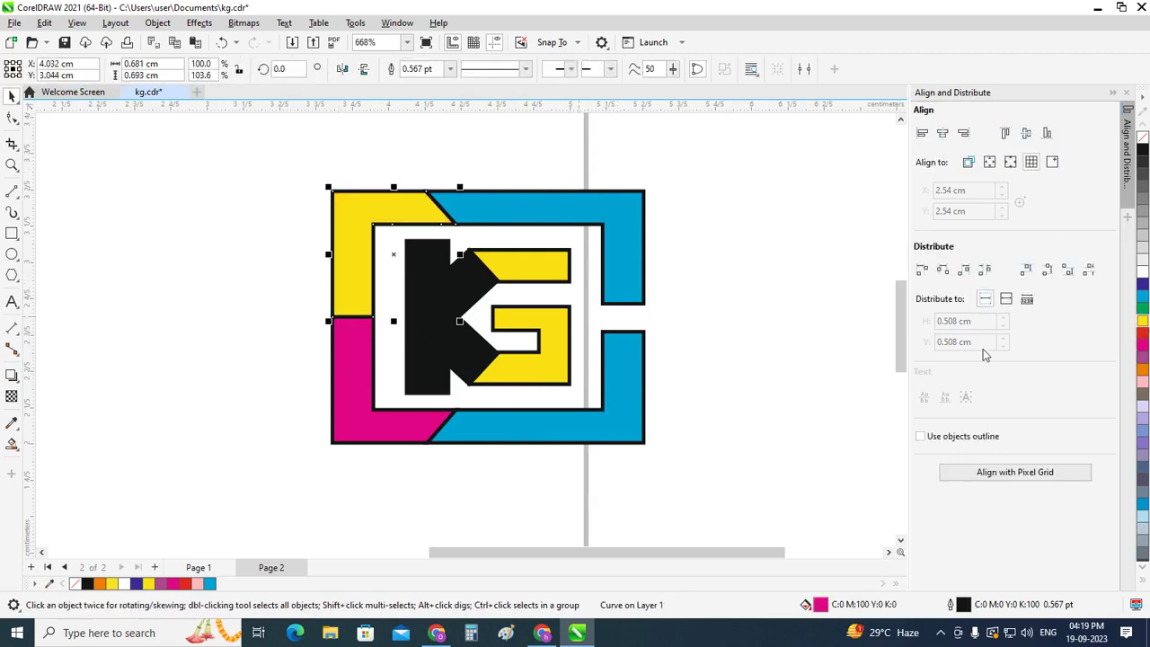
left_click(345, 388, "ctrl")
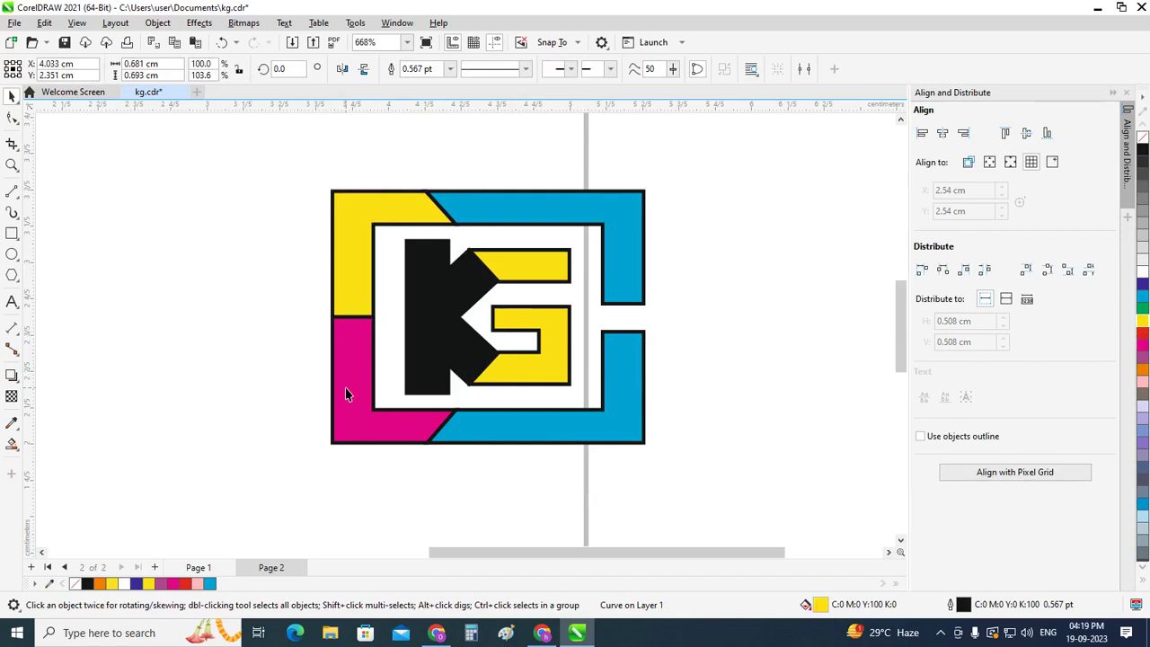
left_click(1143, 304)
left_click(530, 440, "ctrl")
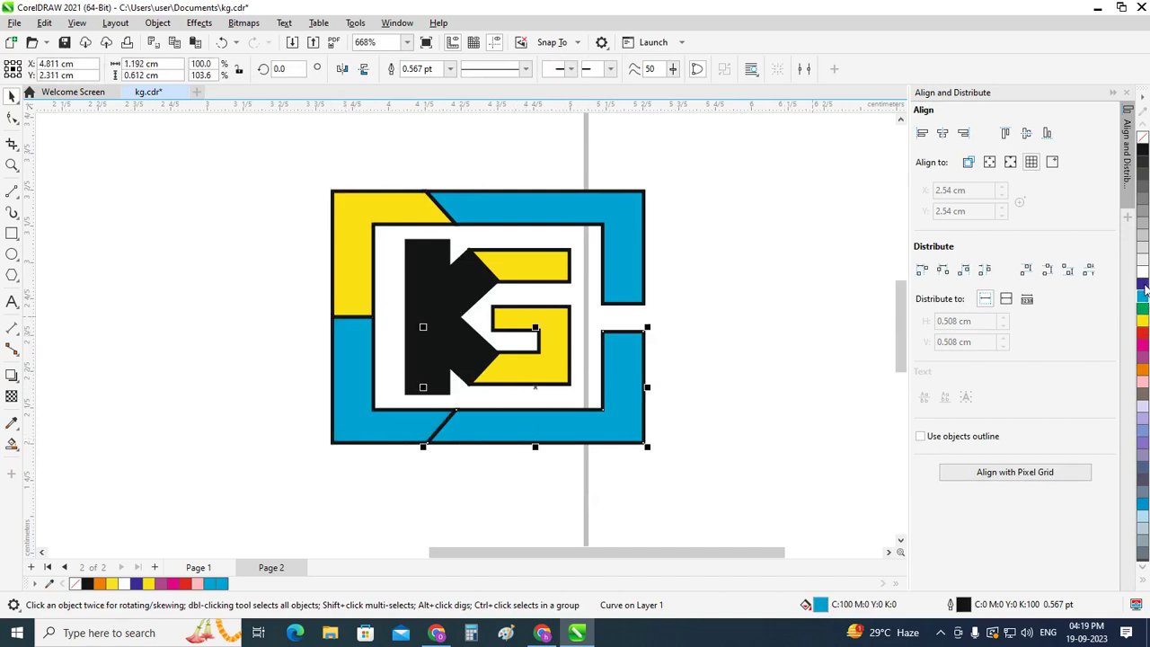
left_click(1143, 353)
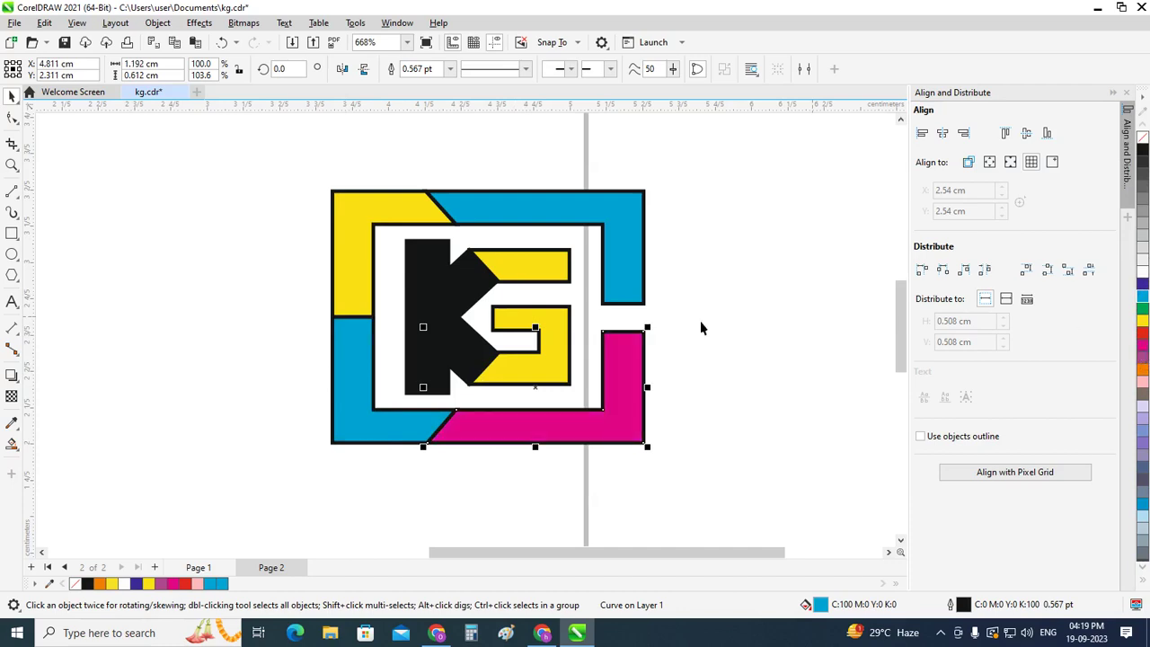
left_click(623, 275, "ctrl")
left_click(1142, 150)
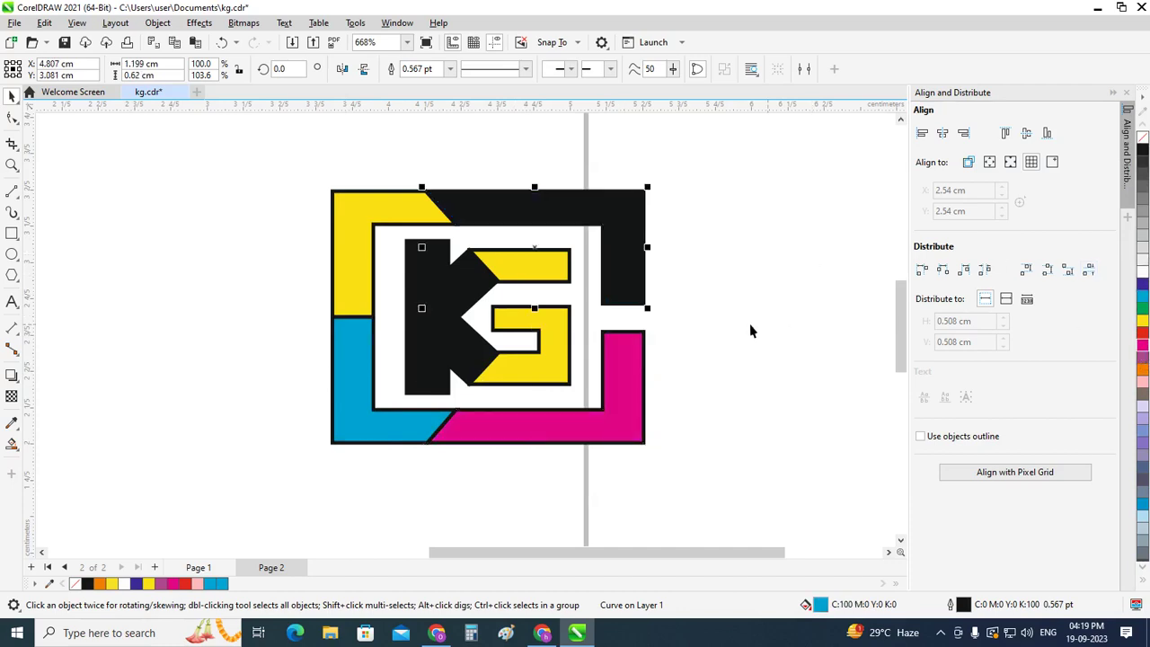
left_click(752, 341)
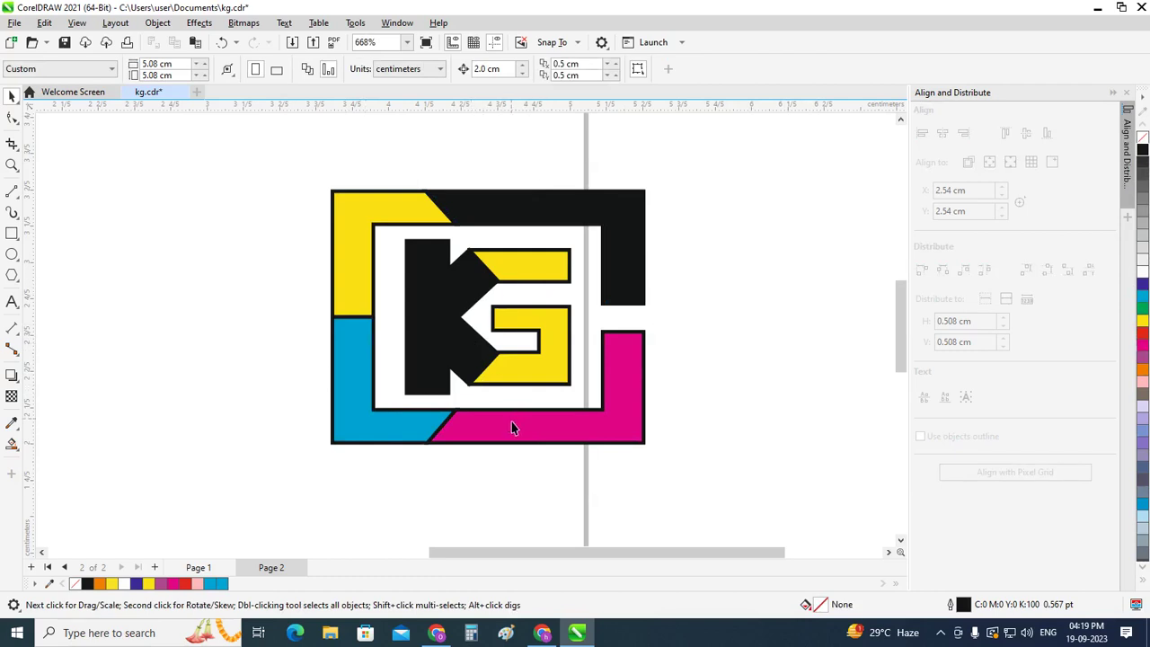
Swap colours so the bottom-left piece is black and the top-right piece is cyan.
scroll(582, 440, "down", 1)
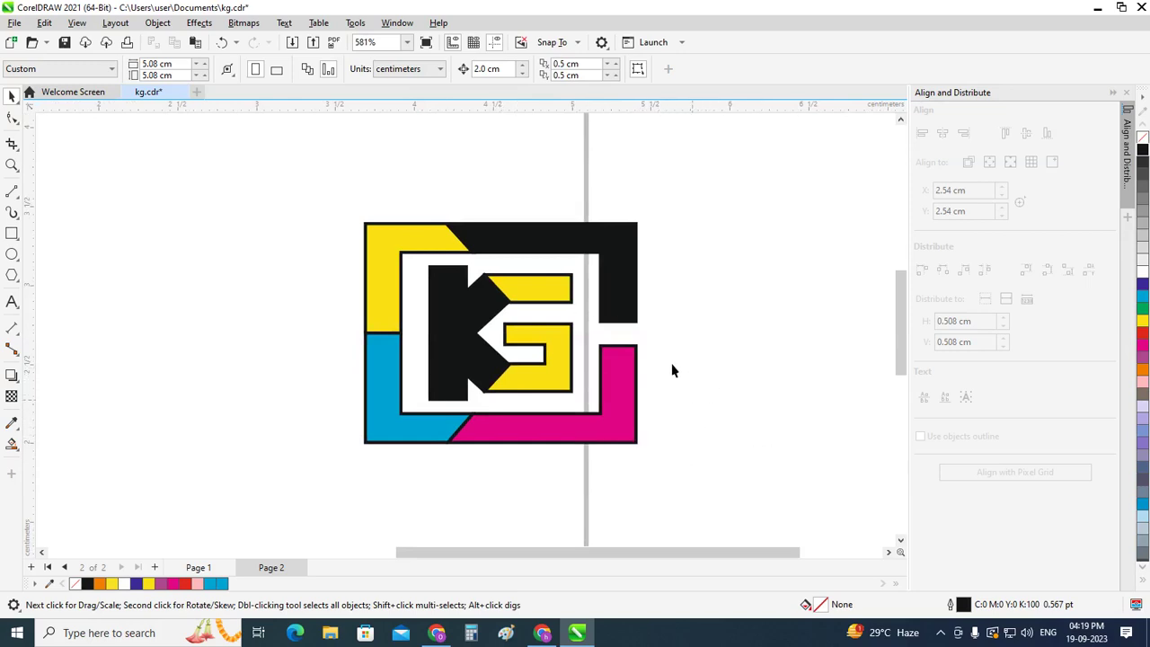
left_click(630, 310)
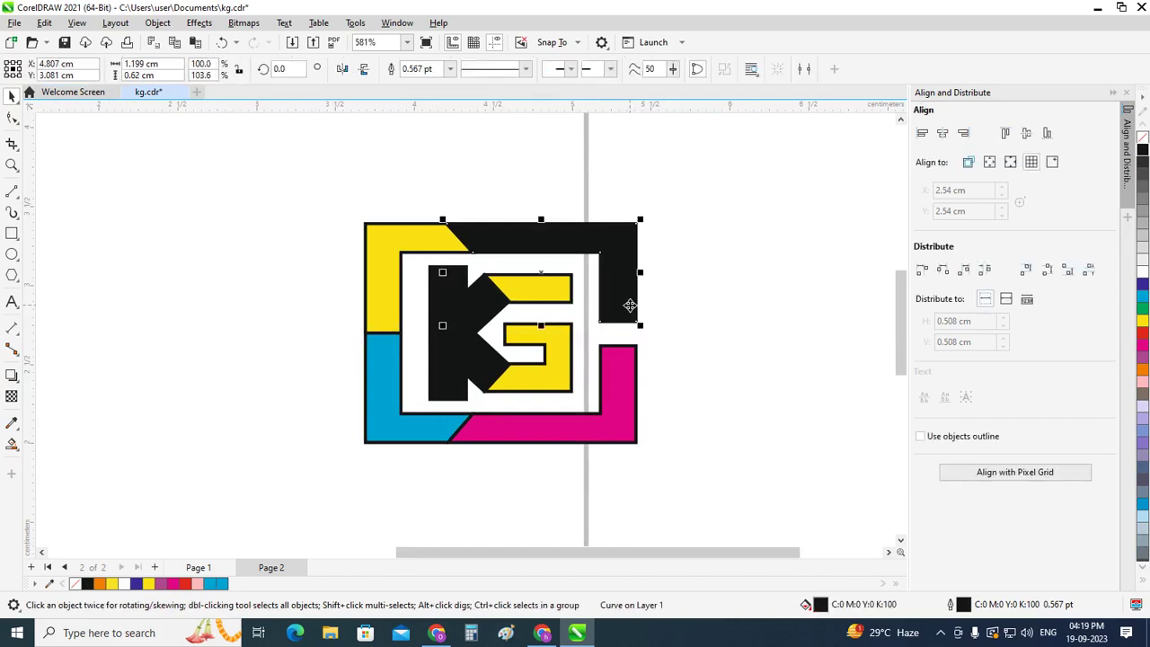
left_click(375, 412)
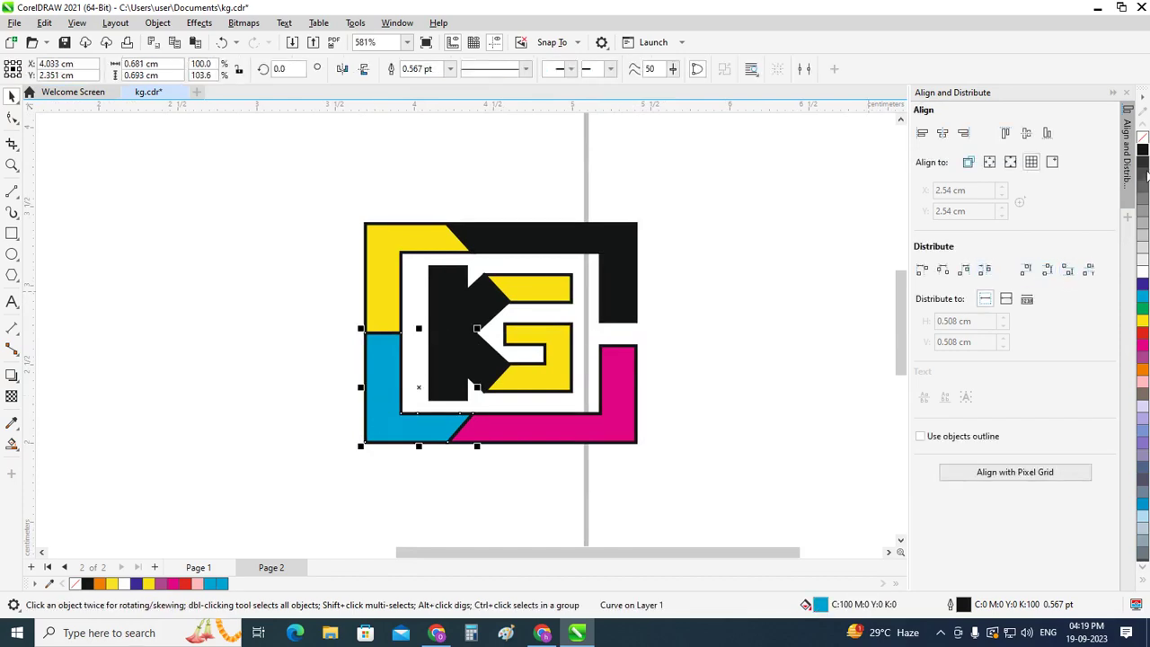
left_click(1143, 151)
left_click(723, 351)
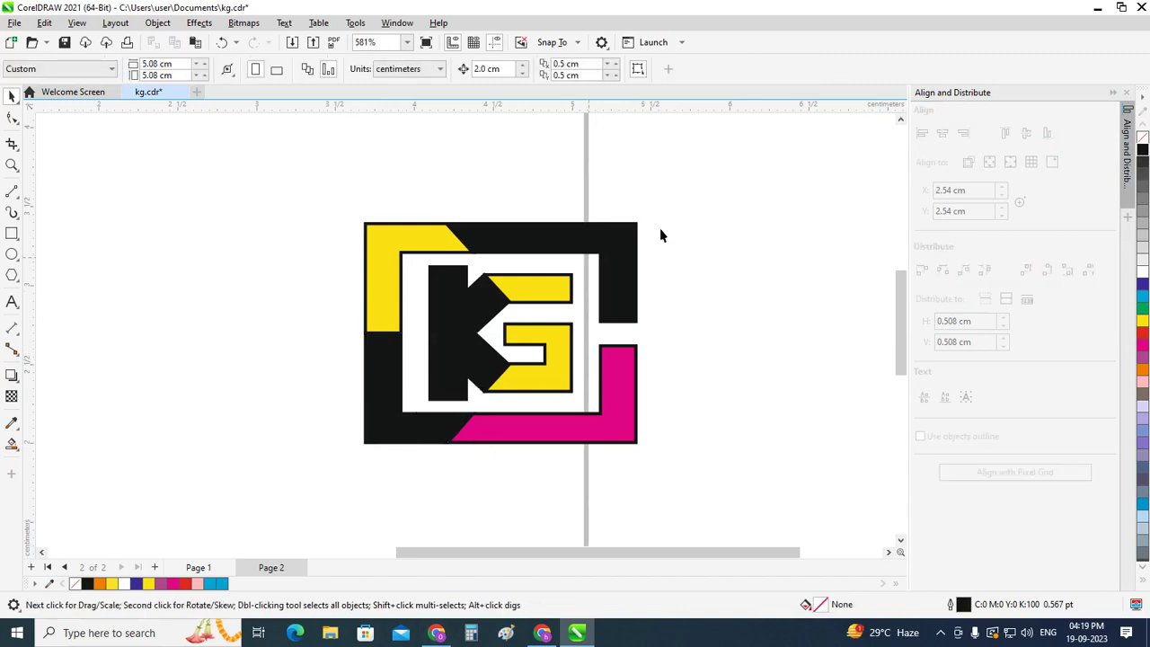
left_click(628, 268)
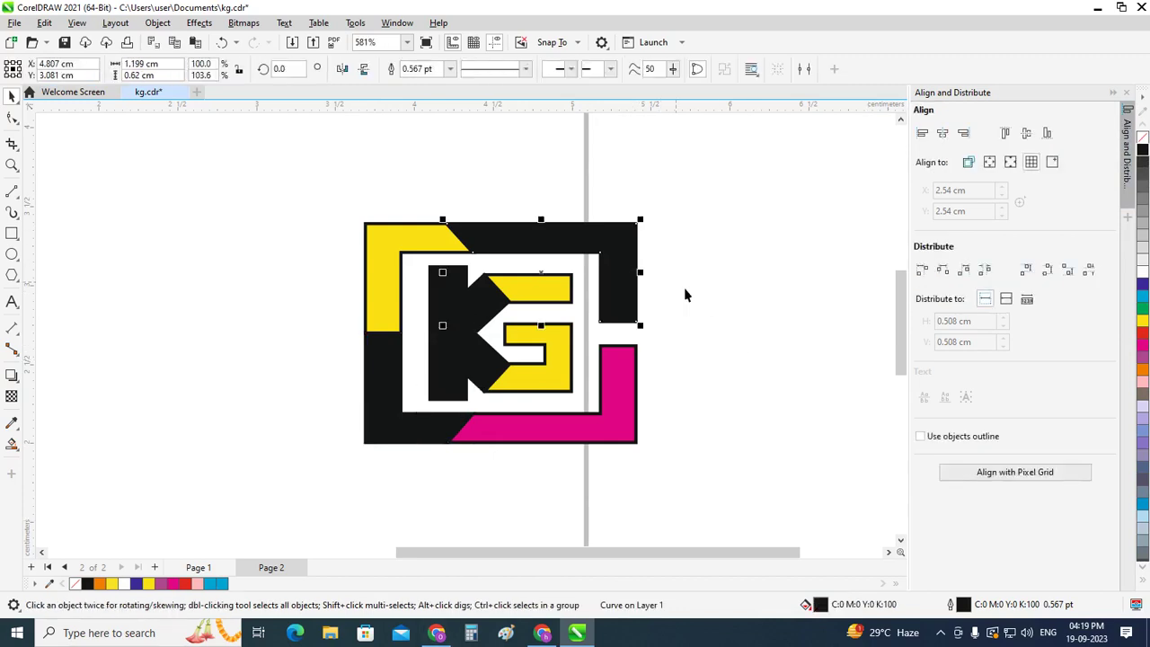
left_click(1142, 297)
left_click(629, 333)
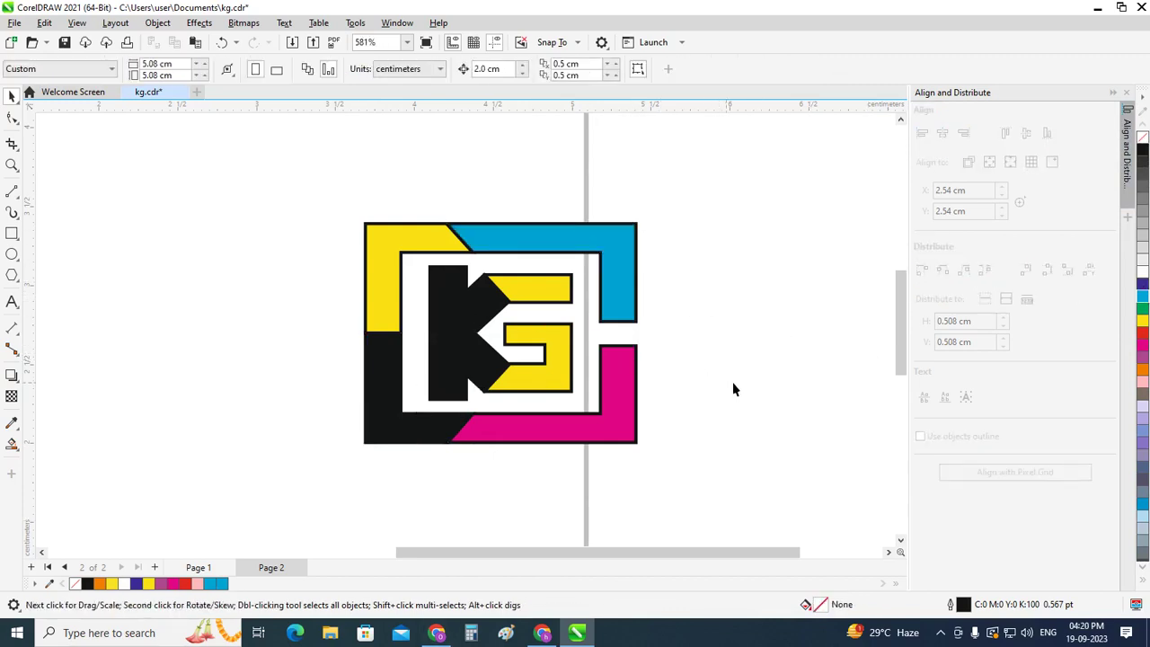
scroll(410, 301, "down", 1)
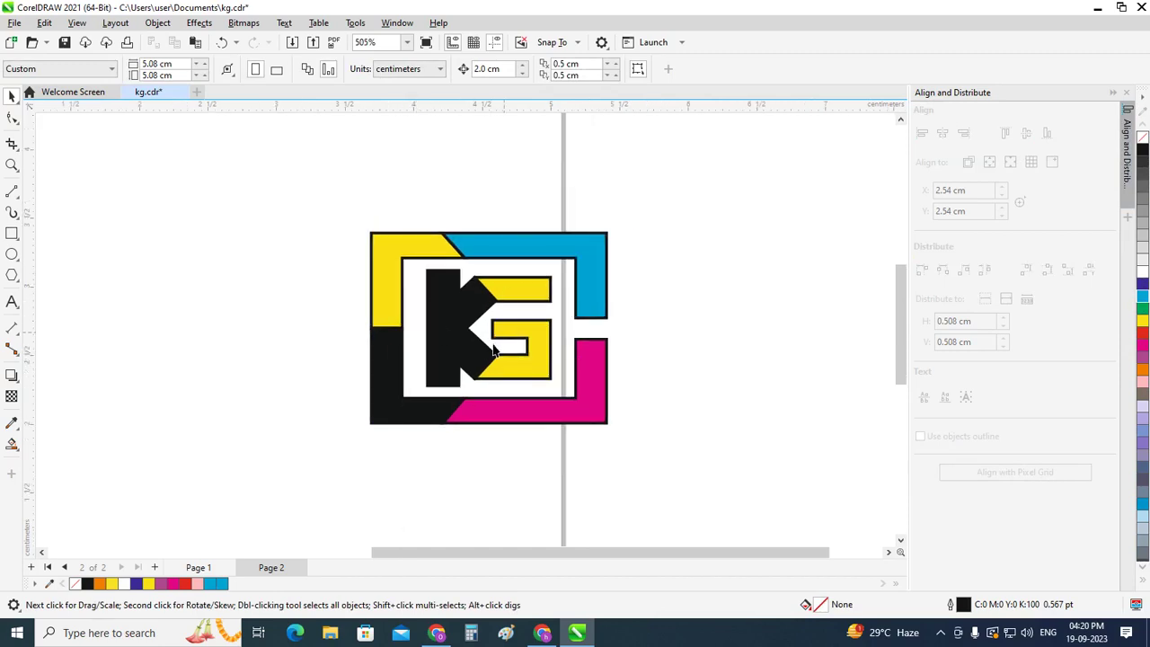
left_click_drag(512, 368, 688, 471)
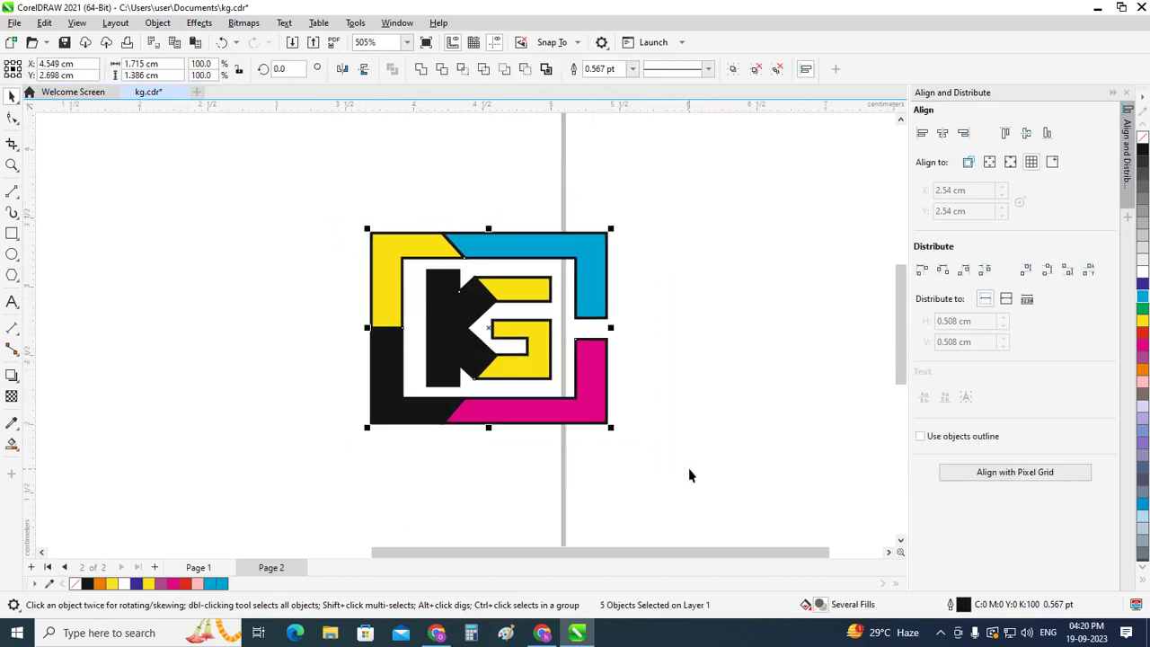
left_click(714, 418)
scroll(714, 418, "up", 5)
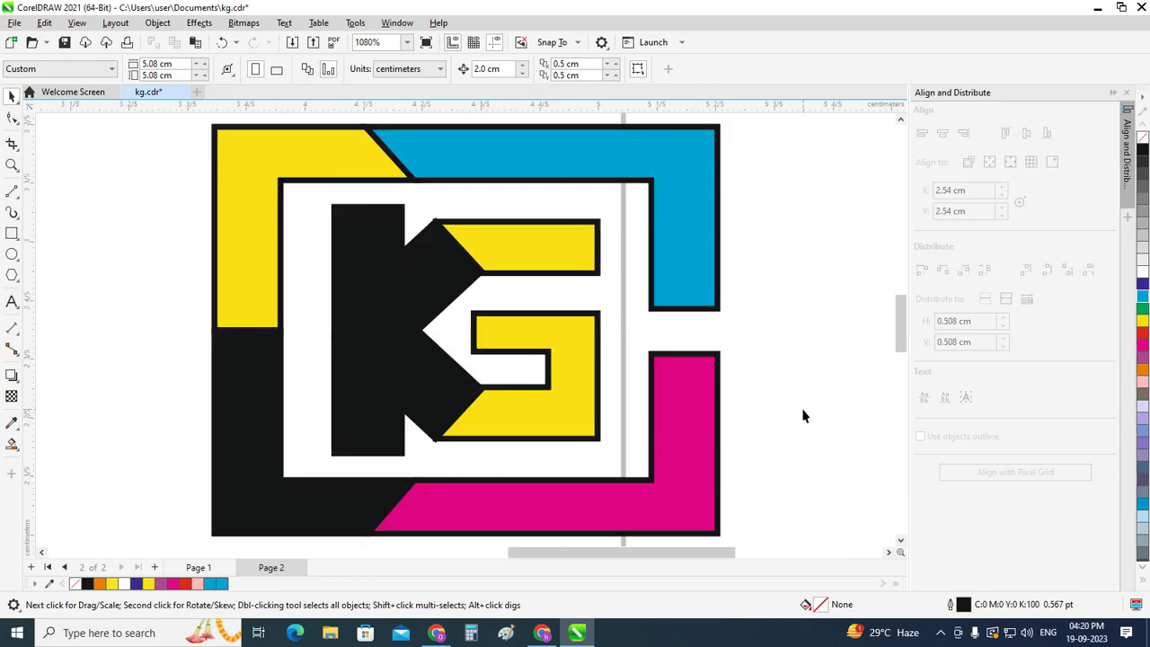
key("shift+F4")
scroll(660, 333, "up", 2)
scroll(557, 337, "up", 2)
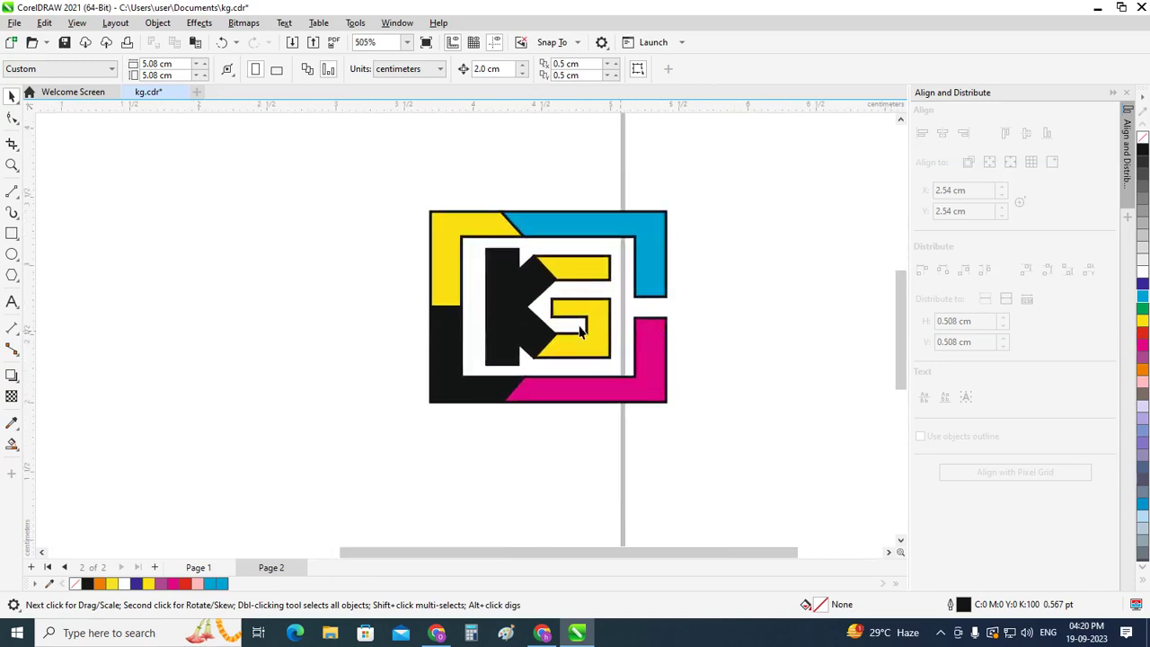
scroll(503, 346, "up", 1)
scroll(486, 352, "up", 1)
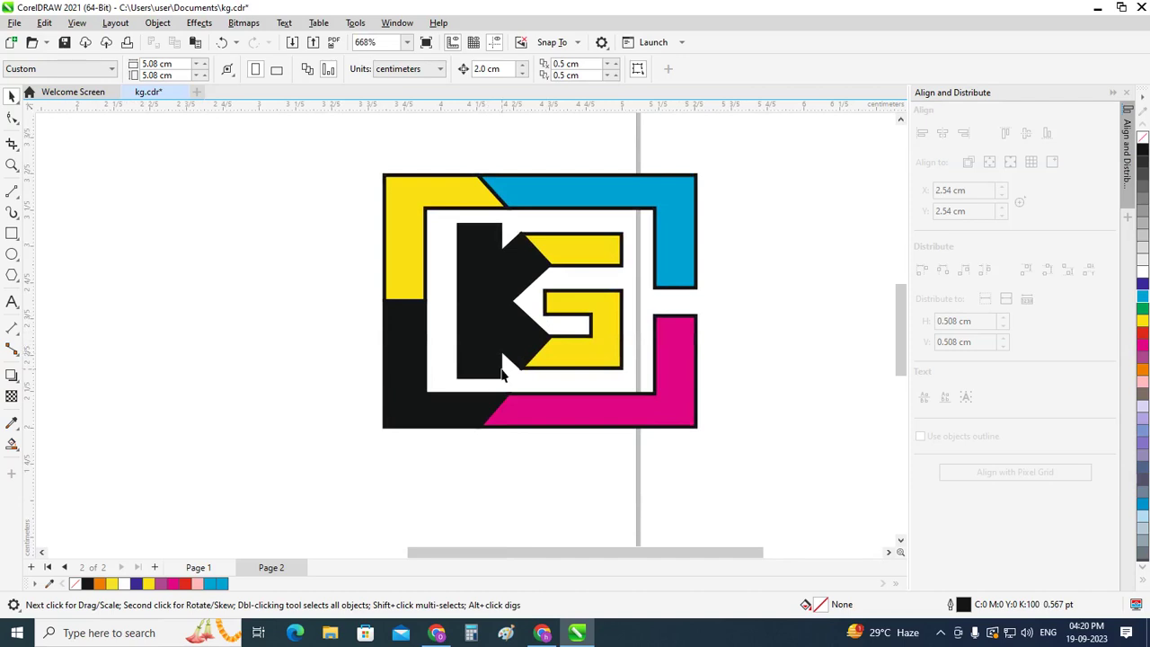
scroll(490, 359, "down", 1)
left_click_drag(356, 182, 707, 439)
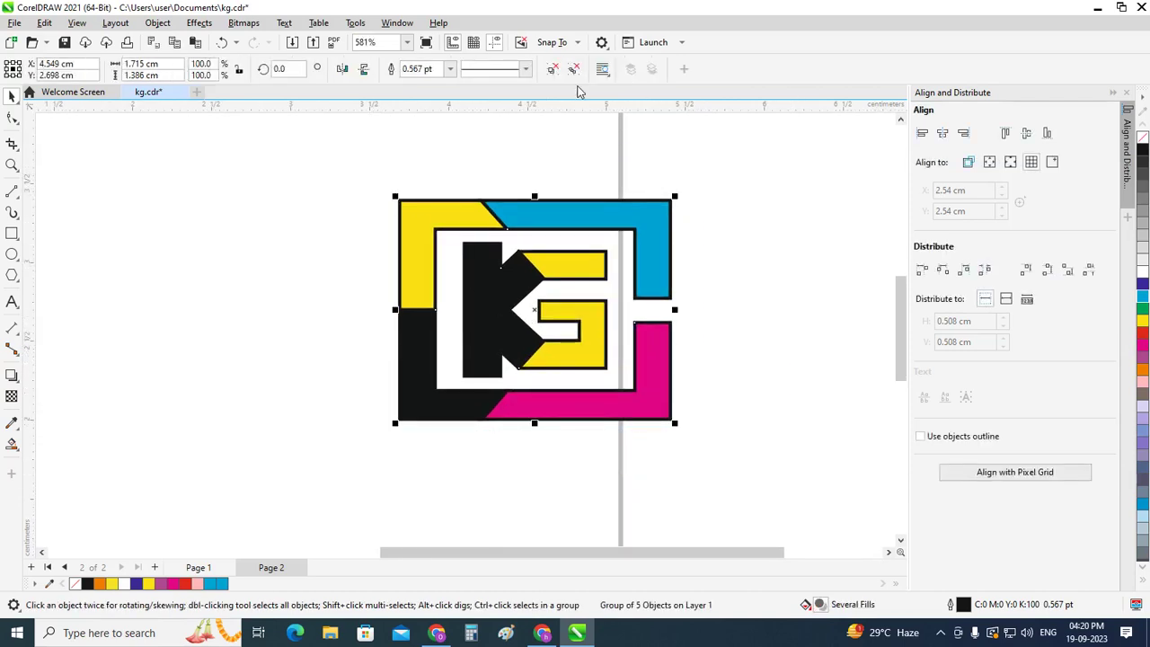
Set the outline width of all logo shapes to None.
left_click(450, 68)
left_click(444, 83)
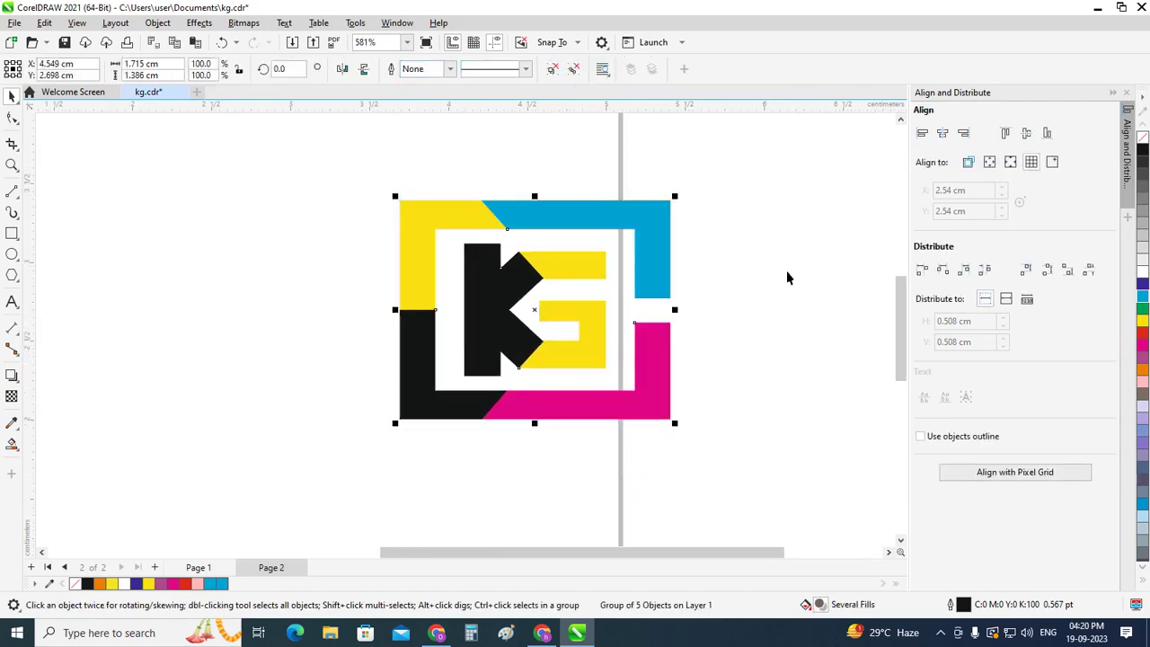
left_click(780, 259)
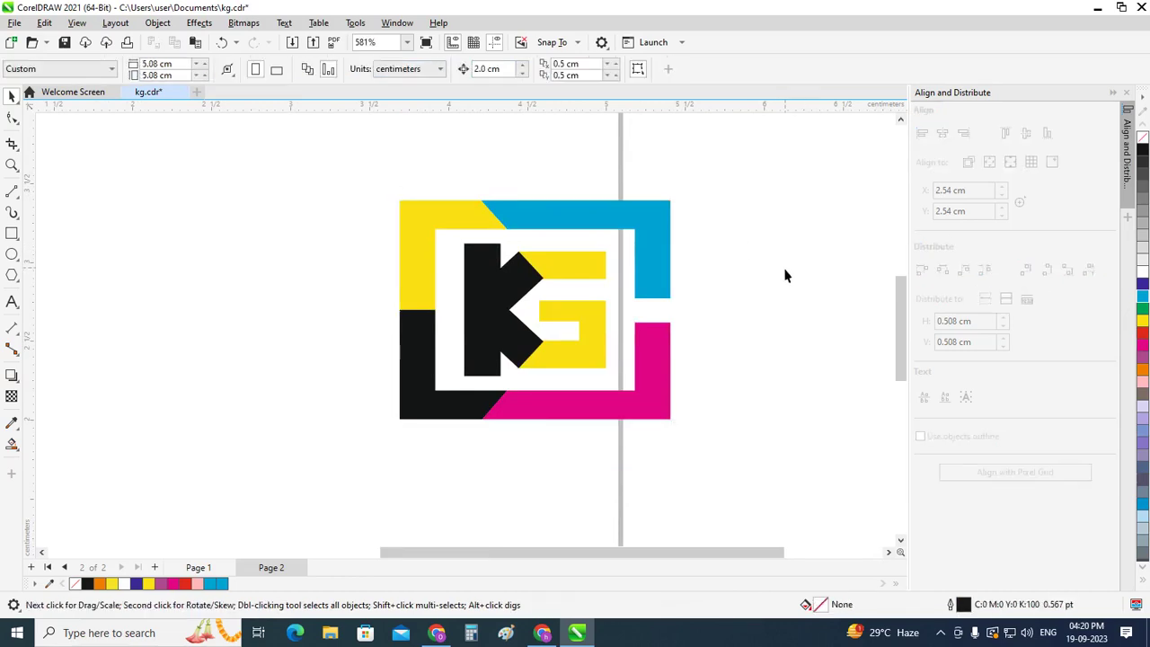
Try Hairline outlines on the logo, then undo back to no outlines.
left_click(432, 212)
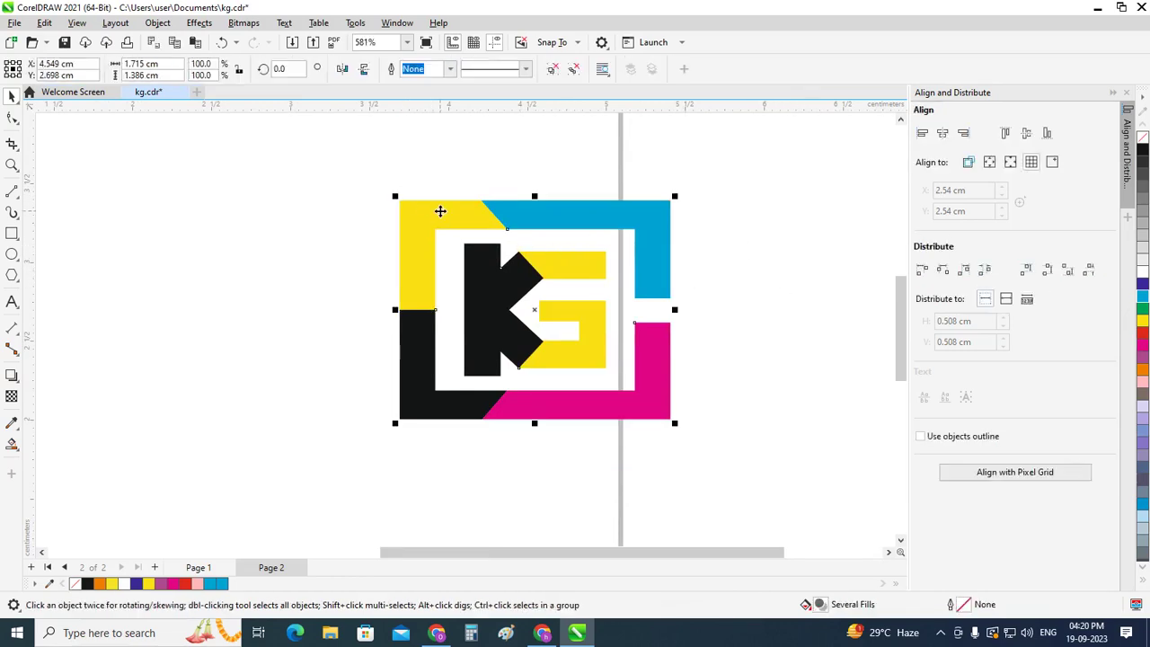
left_click(452, 72)
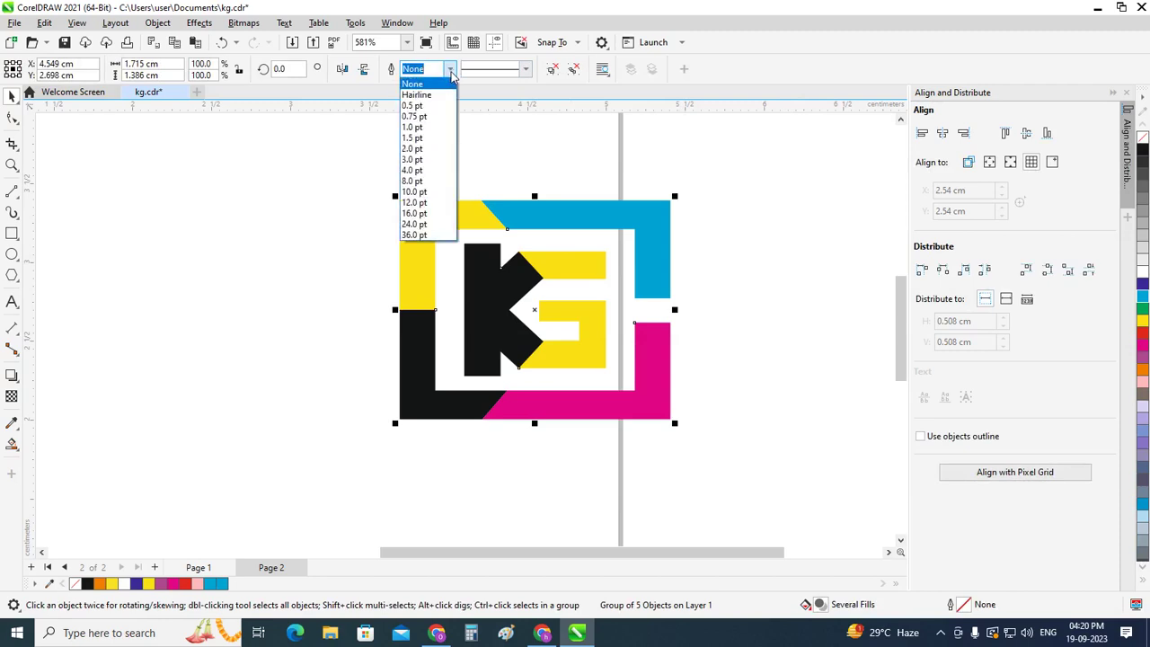
left_click(429, 92)
left_click(515, 143)
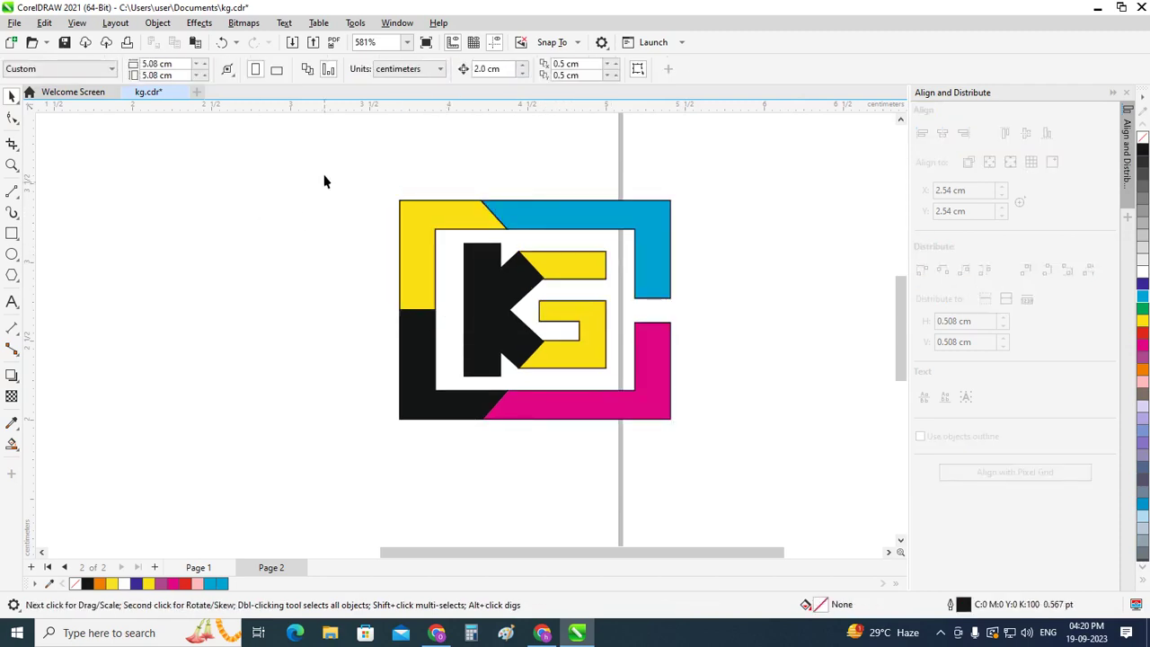
key("ctrl+z")
left_click(877, 383)
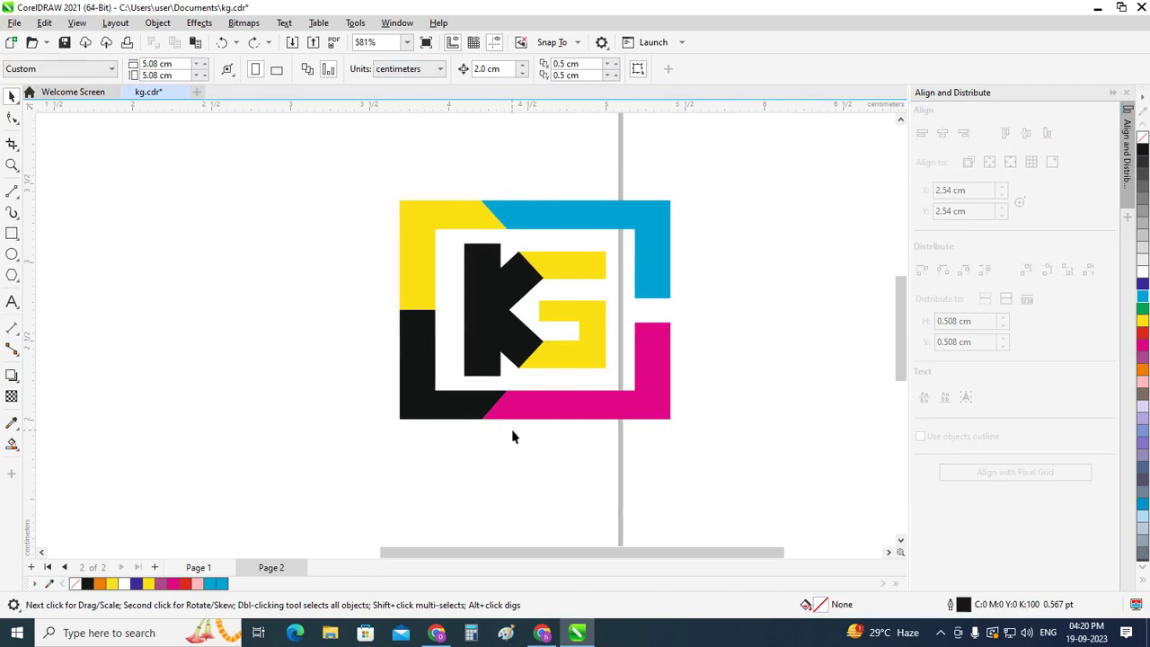
left_click(941, 633)
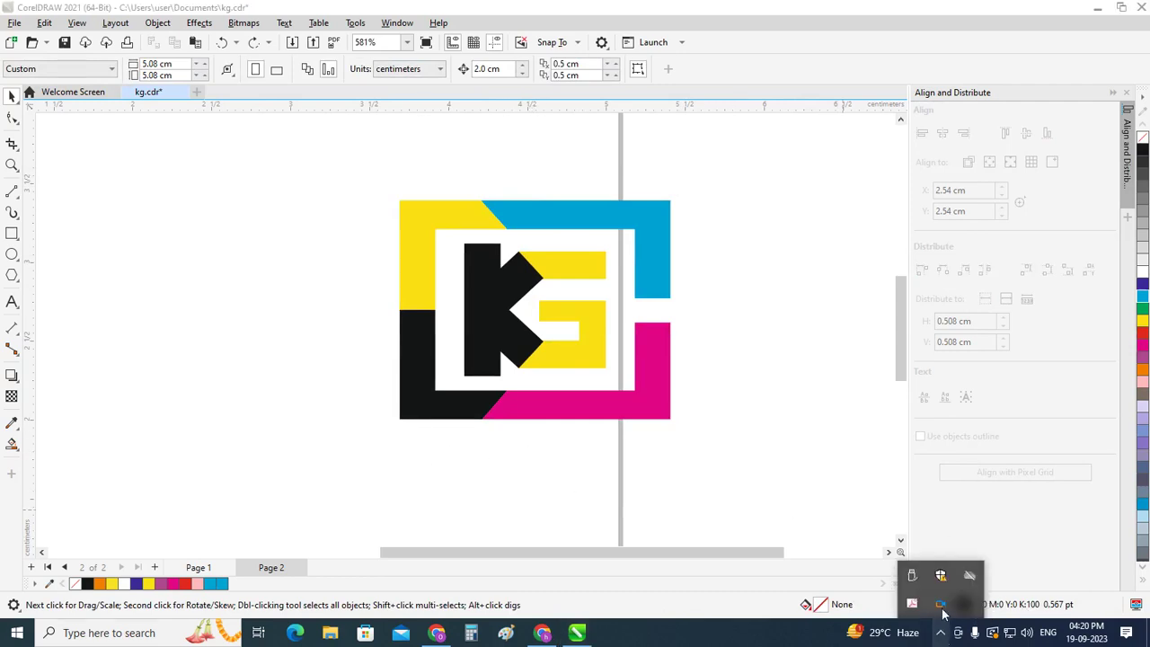